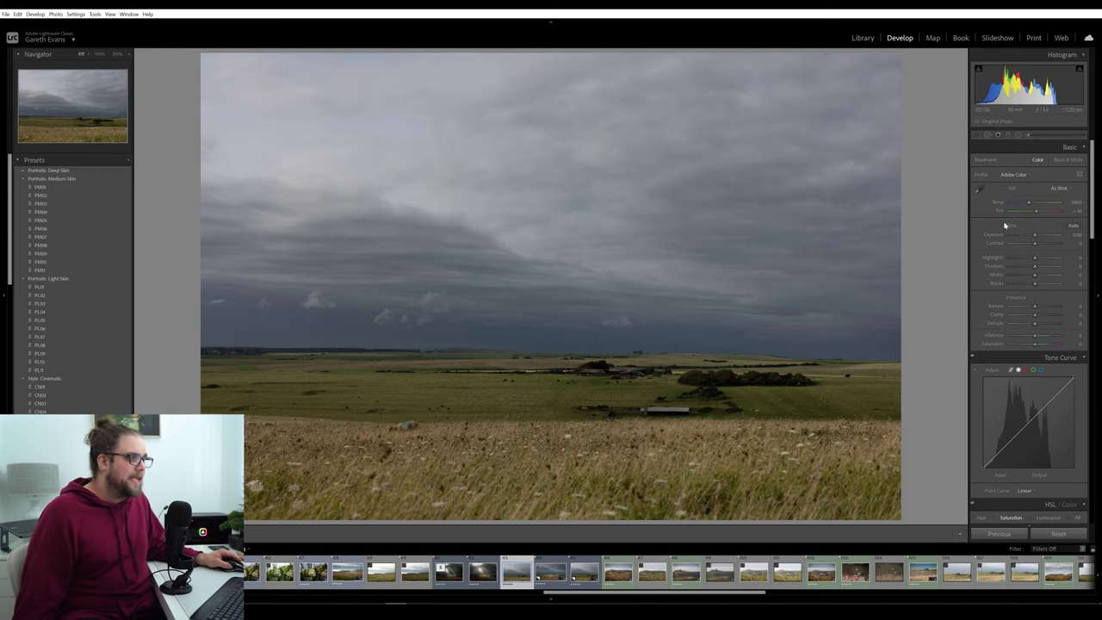
Step: Set the basic tone to contrast +26, highlights -81, shadows +19, texture and clarity +17, vibrance +10 and saturation -13
{"action": "left_click_drag", "start_coordinate": [1034, 246], "coordinate": [1039, 271]}
{"action": "left_click_drag", "start_coordinate": [1038, 315], "coordinate": [1041, 320]}
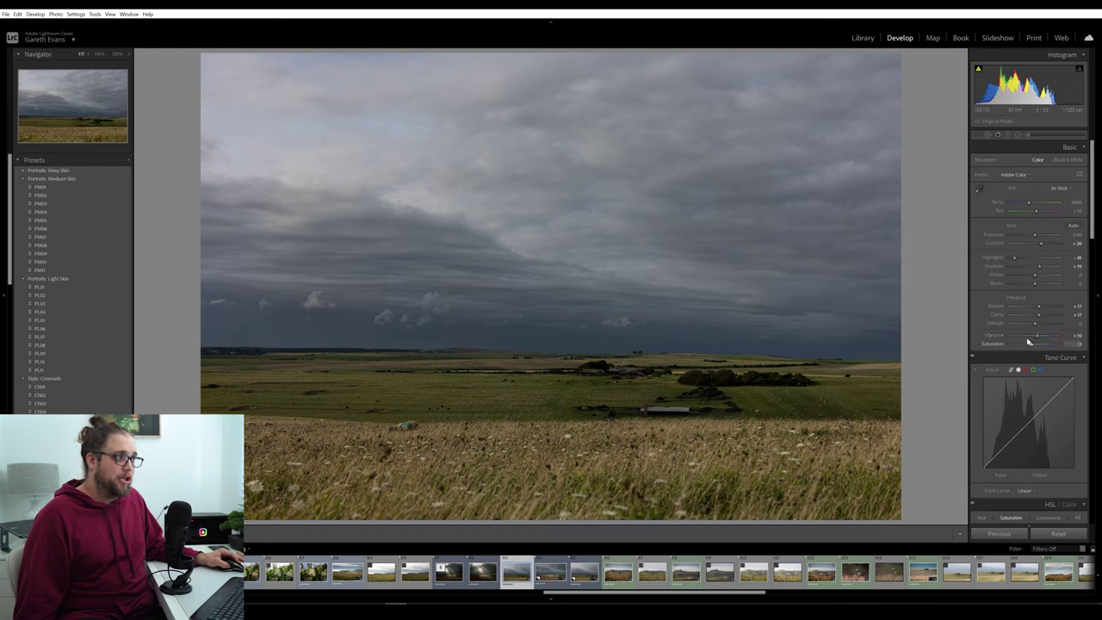
Step: Shift the HSL hues to orange -25, yellow -32 and green -22, raising aqua and lowering blue slightly
{"action": "scroll", "coordinate": [1028, 336], "scroll_direction": "down", "scroll_amount": 3}
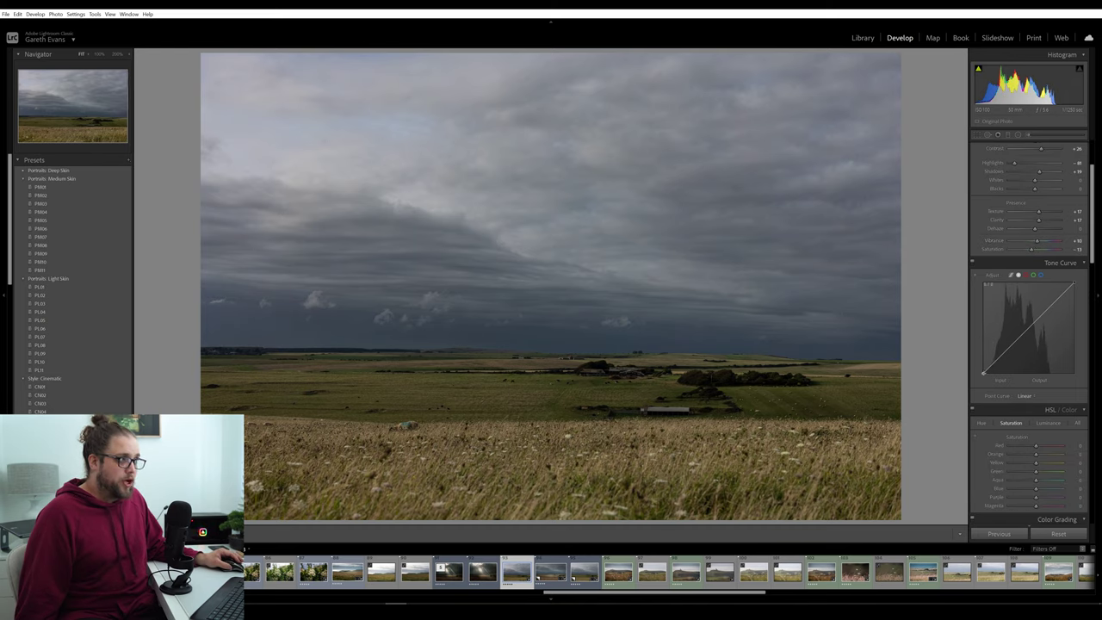
{"action": "scroll", "coordinate": [978, 330], "scroll_direction": "down", "scroll_amount": 3}
{"action": "left_click", "coordinate": [980, 328]}
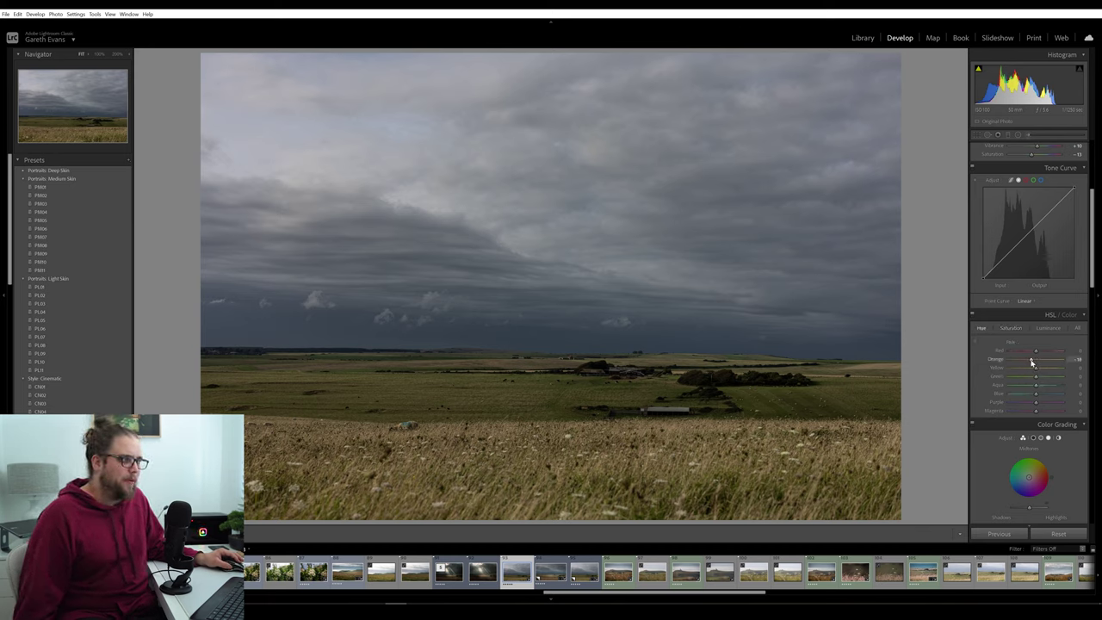
{"action": "left_click_drag", "start_coordinate": [1036, 368], "coordinate": [1027, 370]}
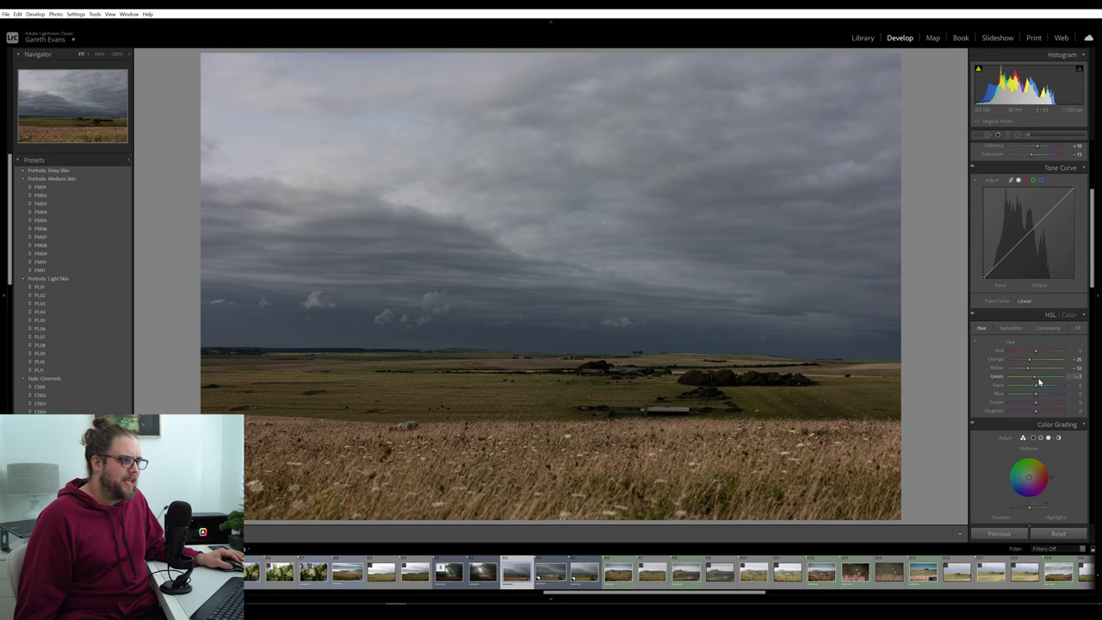
{"action": "left_click_drag", "start_coordinate": [1033, 385], "coordinate": [1038, 385]}
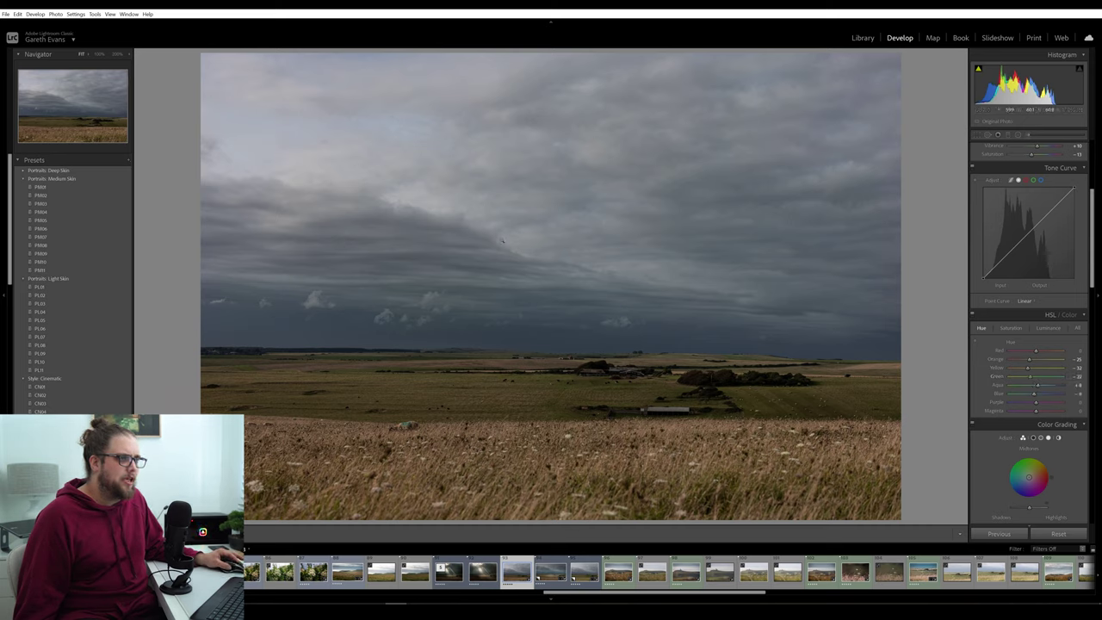
Step: Darken the photo's edges with a post-crop vignette, using Highlight Priority style and an amount of -14
{"action": "scroll", "coordinate": [1038, 306], "scroll_direction": "down", "scroll_amount": 5}
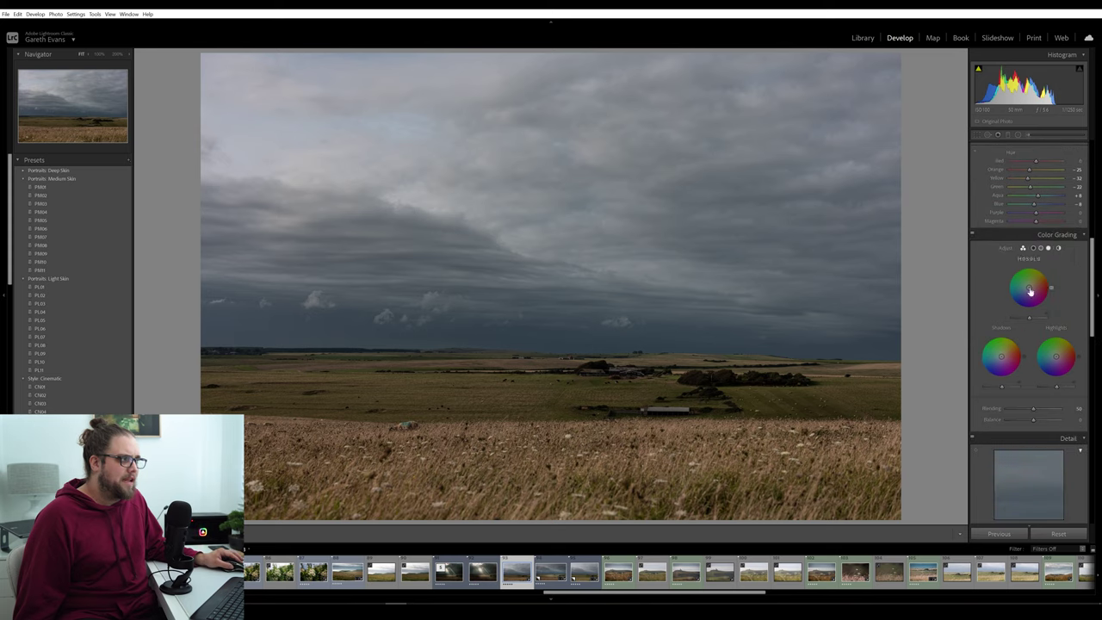
{"action": "scroll", "coordinate": [1009, 373], "scroll_direction": "down", "scroll_amount": 2}
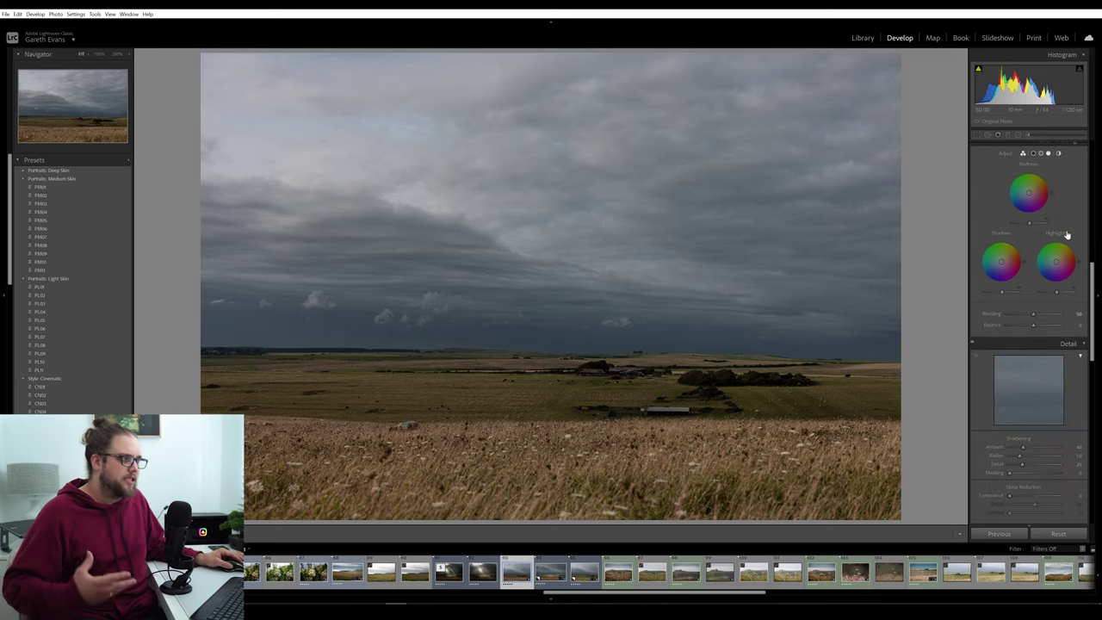
{"action": "scroll", "coordinate": [1066, 234], "scroll_direction": "down", "scroll_amount": 4}
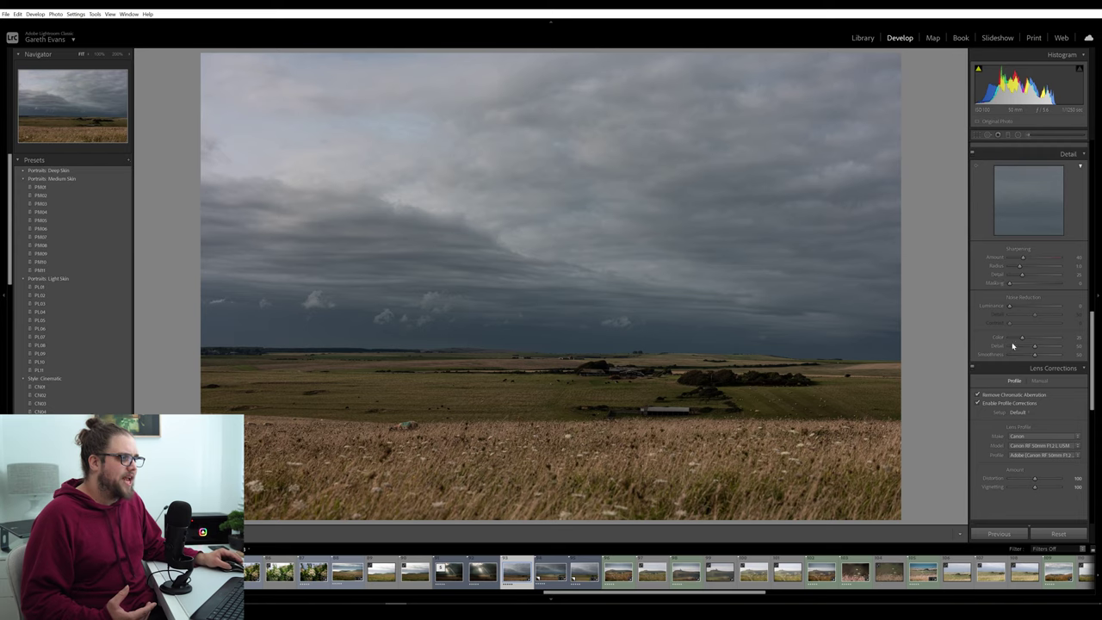
{"action": "scroll", "coordinate": [1046, 366], "scroll_direction": "down", "scroll_amount": 2}
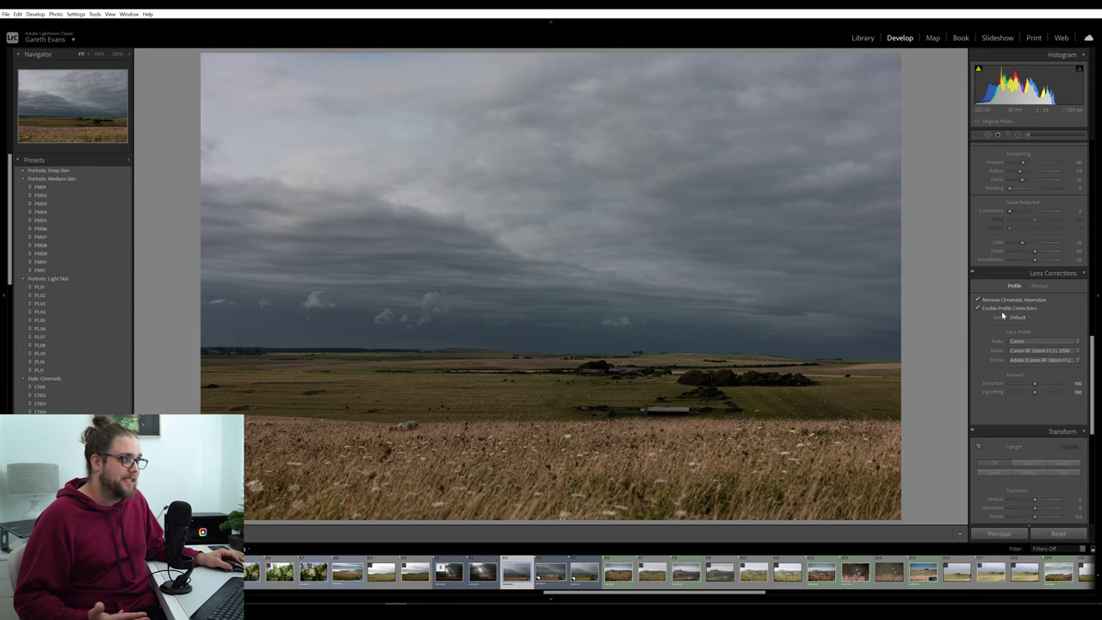
{"action": "scroll", "coordinate": [1002, 316], "scroll_direction": "down", "scroll_amount": 6}
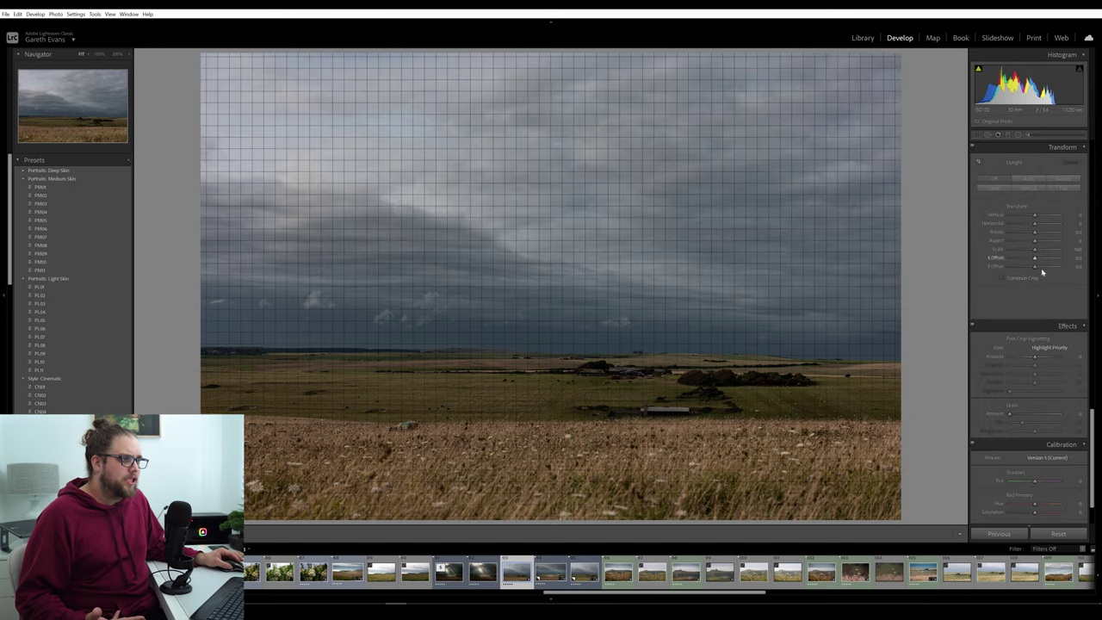
{"action": "scroll", "coordinate": [1035, 304], "scroll_direction": "down", "scroll_amount": 2}
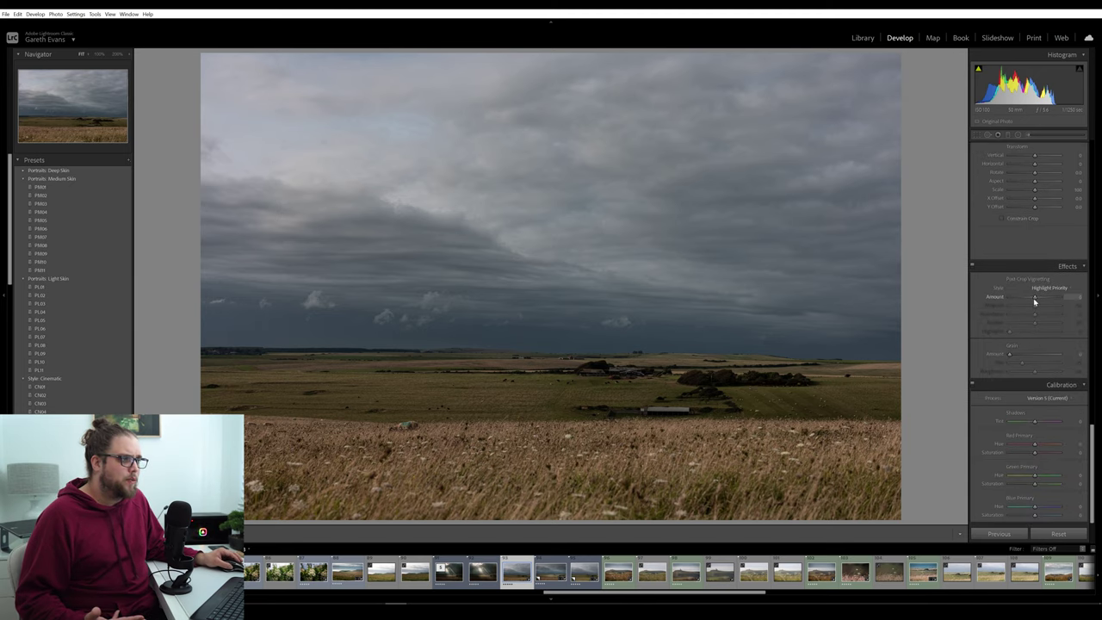
{"action": "left_click_drag", "start_coordinate": [1033, 298], "coordinate": [1029, 299]}
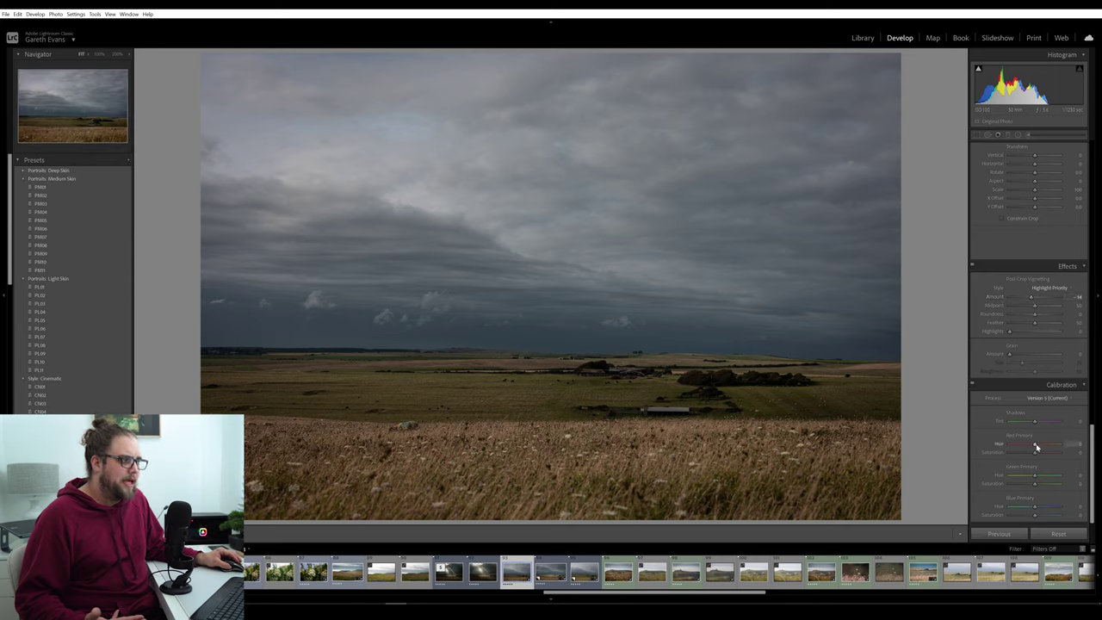
Step: In the colour calibration, set the red primary hue to +10 and the blue primary hue to -15
{"action": "left_click_drag", "start_coordinate": [1038, 447], "coordinate": [1039, 447]}
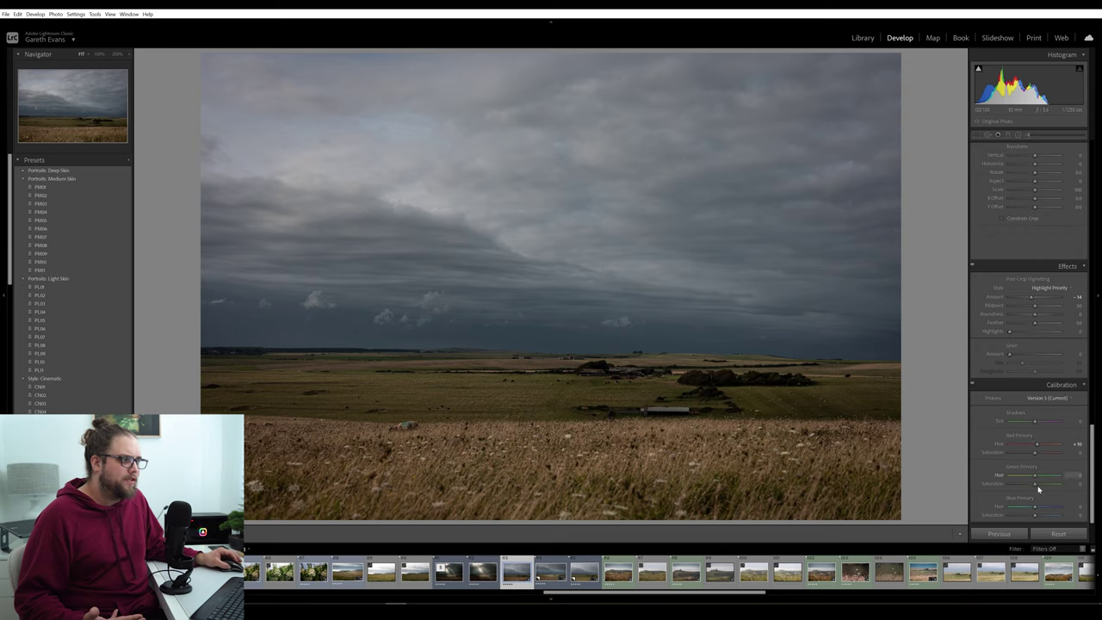
{"action": "left_click_drag", "start_coordinate": [1034, 508], "coordinate": [1034, 509]}
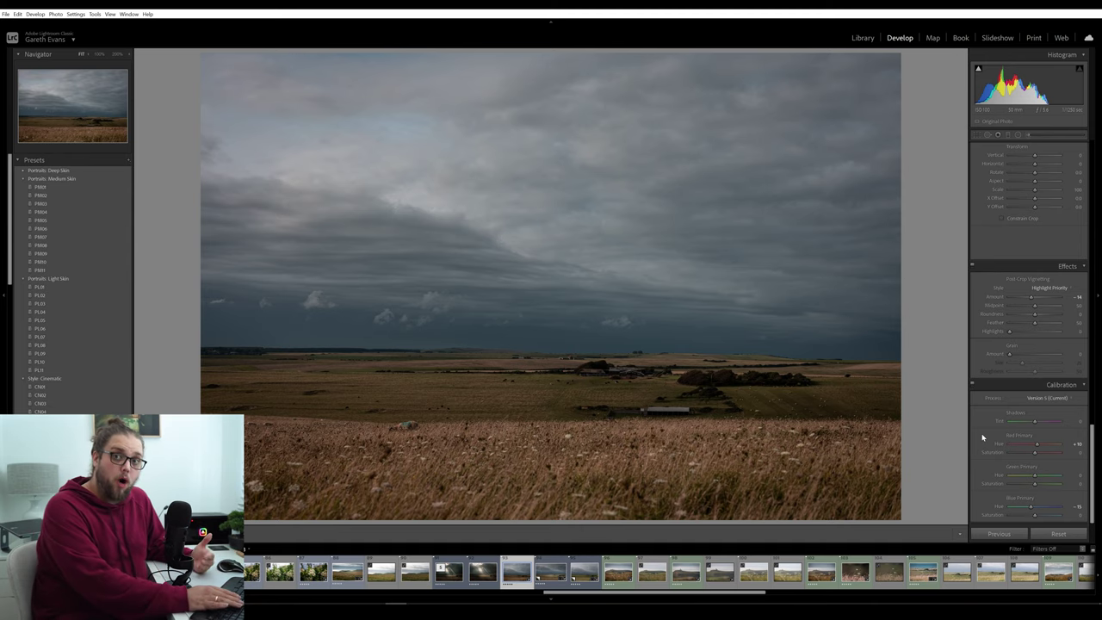
Step: Compare the photo before and after side by side, then set the overall exposure to +0.43
{"action": "key", "text": "y"}
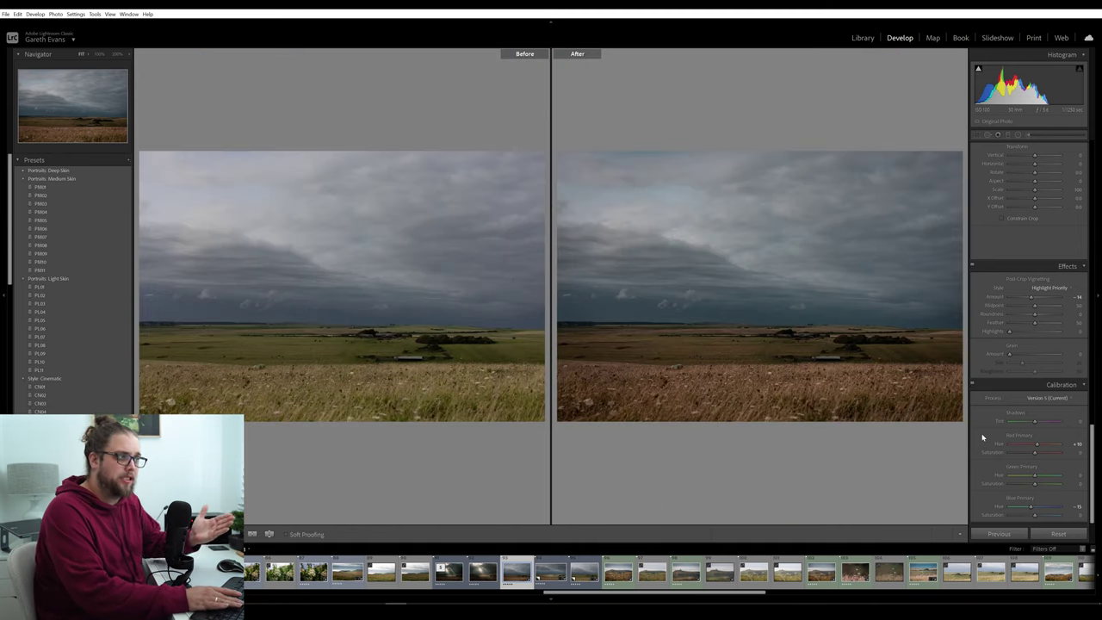
{"action": "scroll", "coordinate": [980, 439], "scroll_direction": "up", "scroll_amount": 5}
{"action": "scroll", "coordinate": [980, 439], "scroll_direction": "up", "scroll_amount": 5}
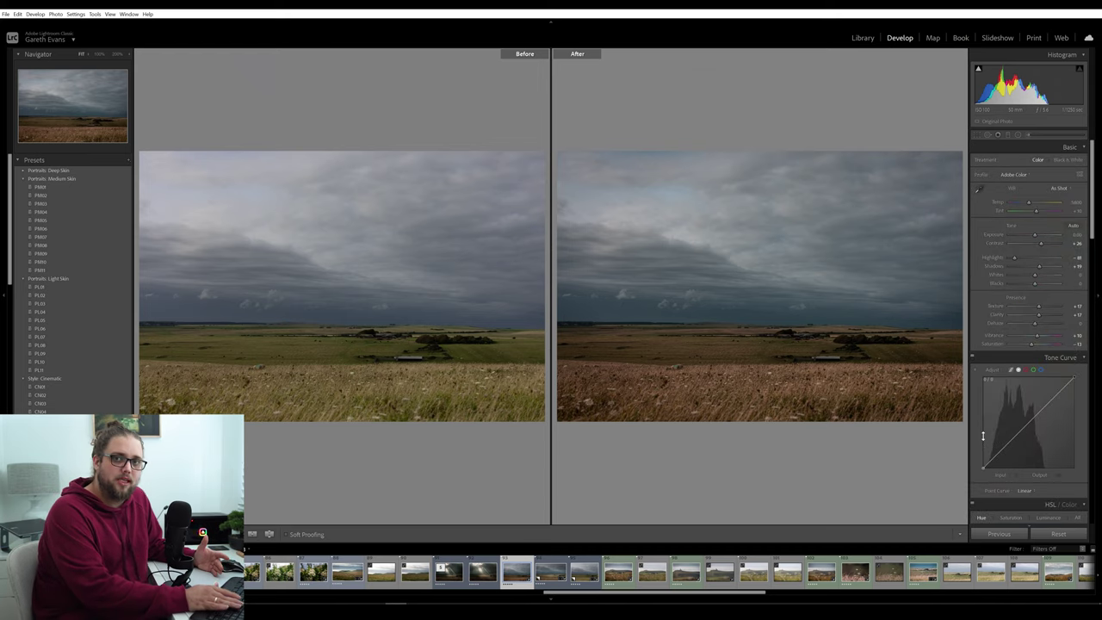
{"action": "key", "text": "y"}
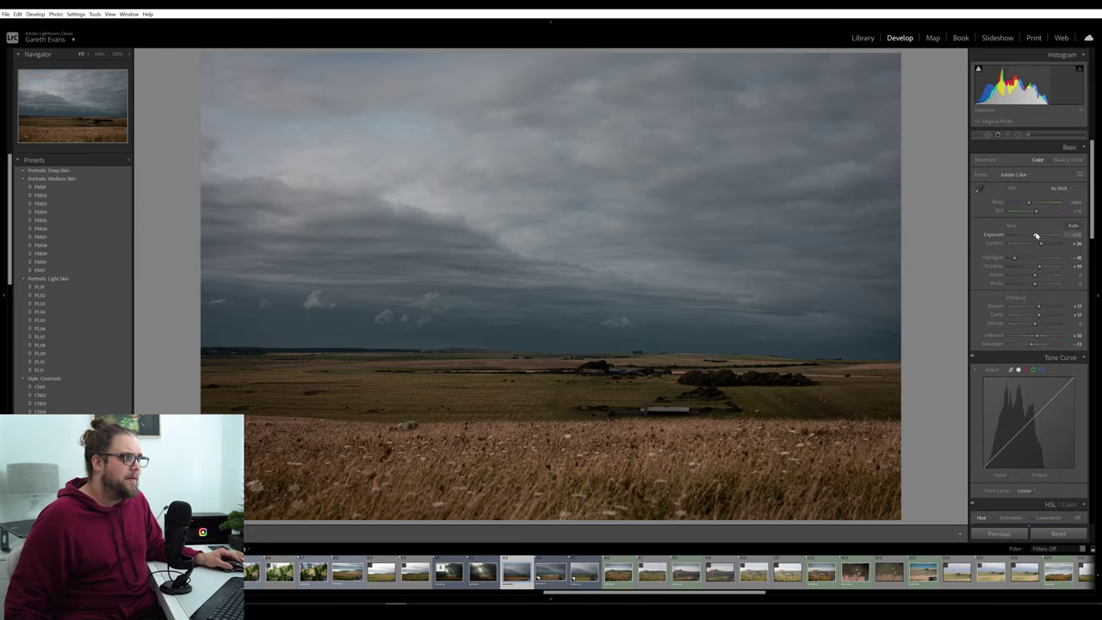
{"action": "left_click_drag", "start_coordinate": [1036, 235], "coordinate": [1038, 235]}
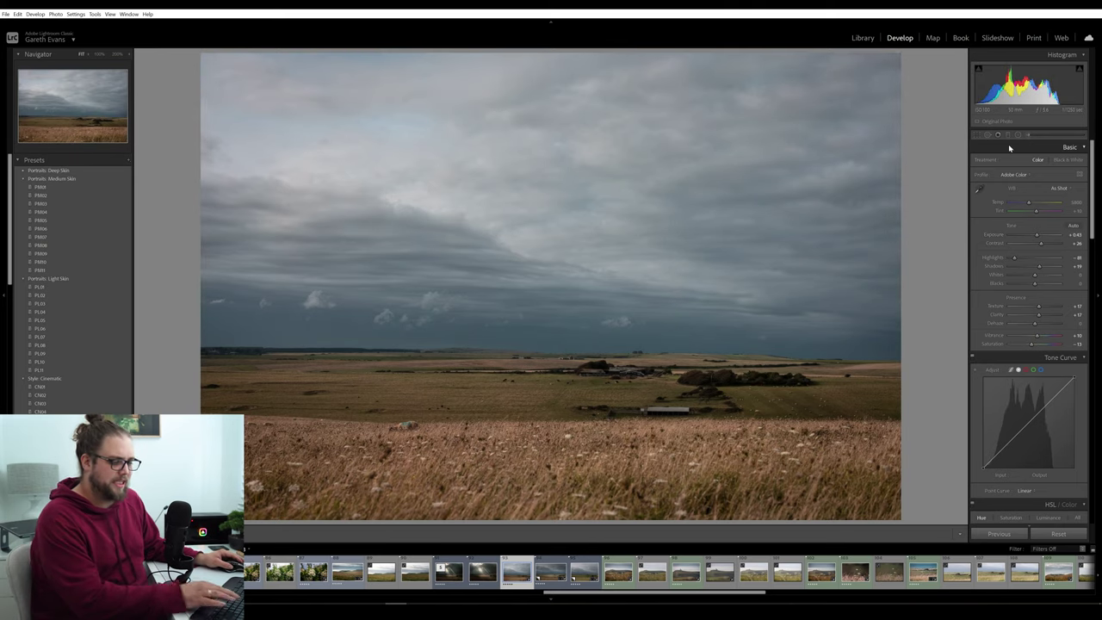
Step: Check the brightened edit against the original, both side by side and by toggling the full-size before view
{"action": "key", "text": "y"}
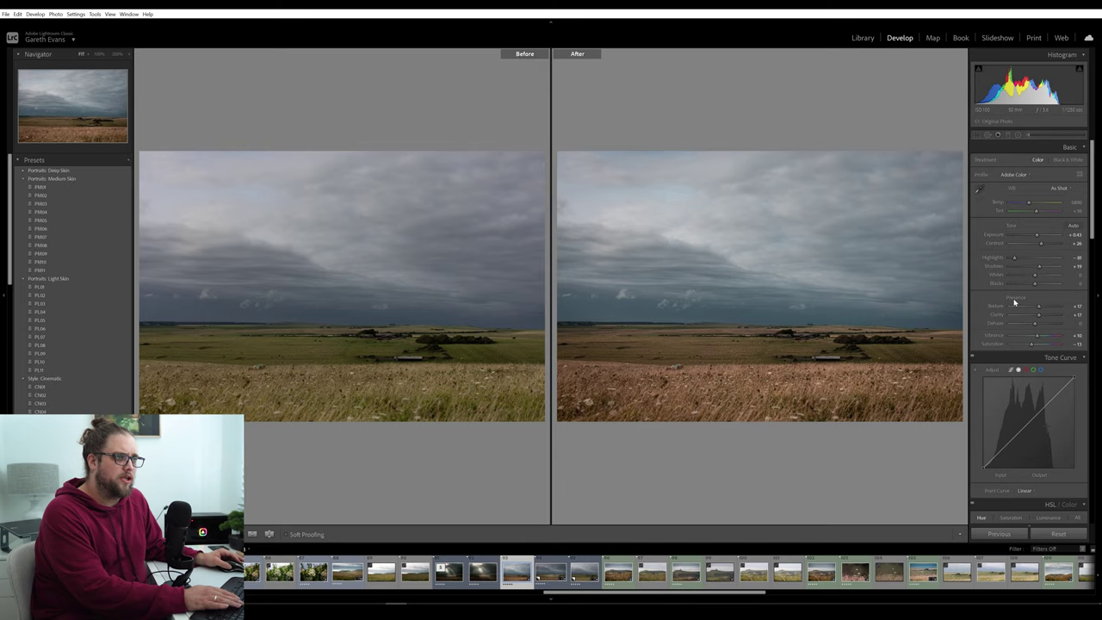
{"action": "key", "text": "y"}
{"action": "key", "text": "backslash"}
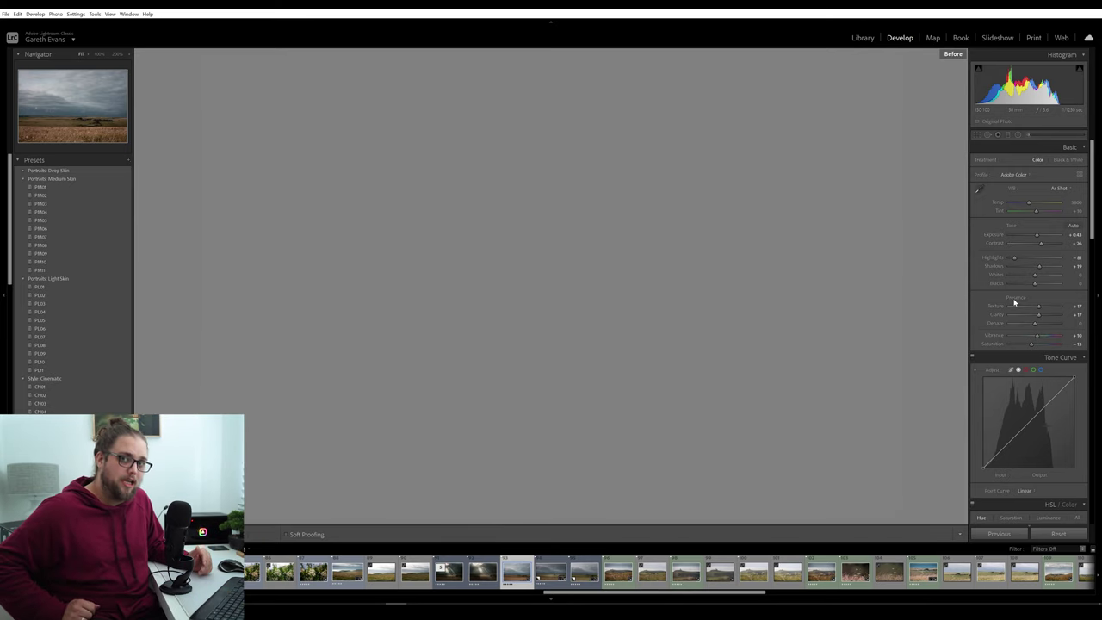
{"action": "key", "text": "backslash"}
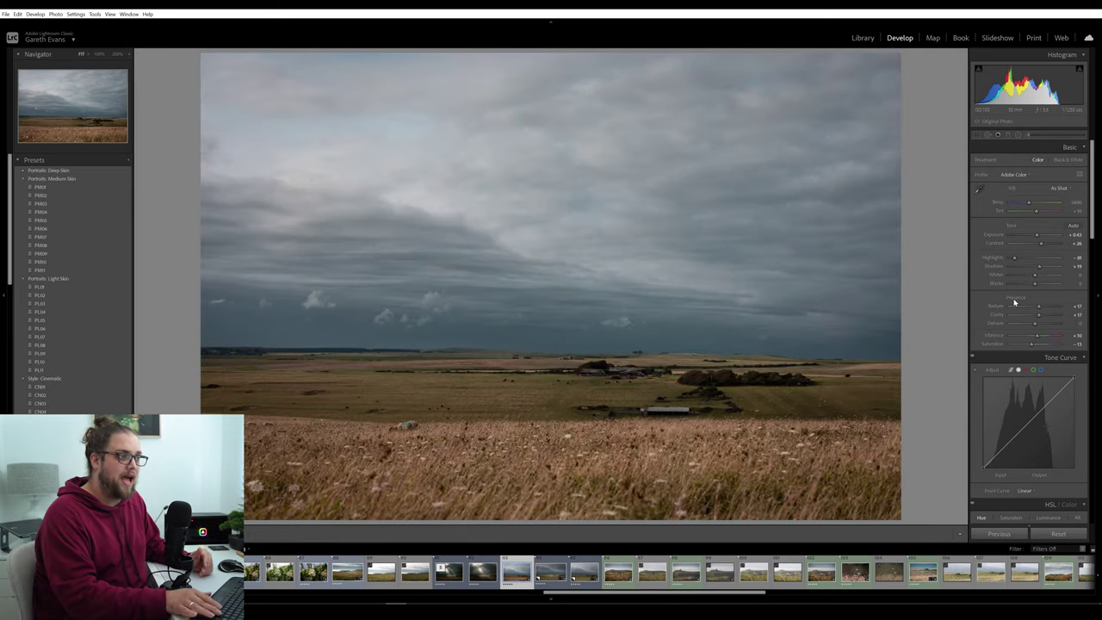
{"action": "key", "text": "backslash"}
{"action": "key", "text": "backslash"}
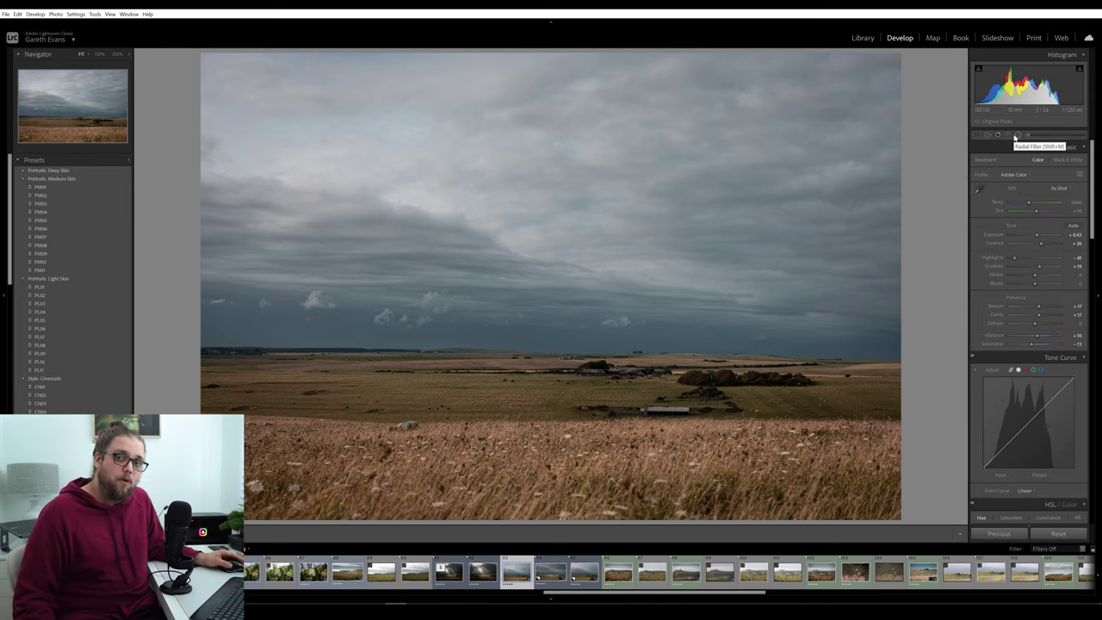
Step: Draw a horizontal graduated filter over the sky, with its centre line just above the horizon and its transition narrowed
{"action": "left_click", "coordinate": [1009, 138]}
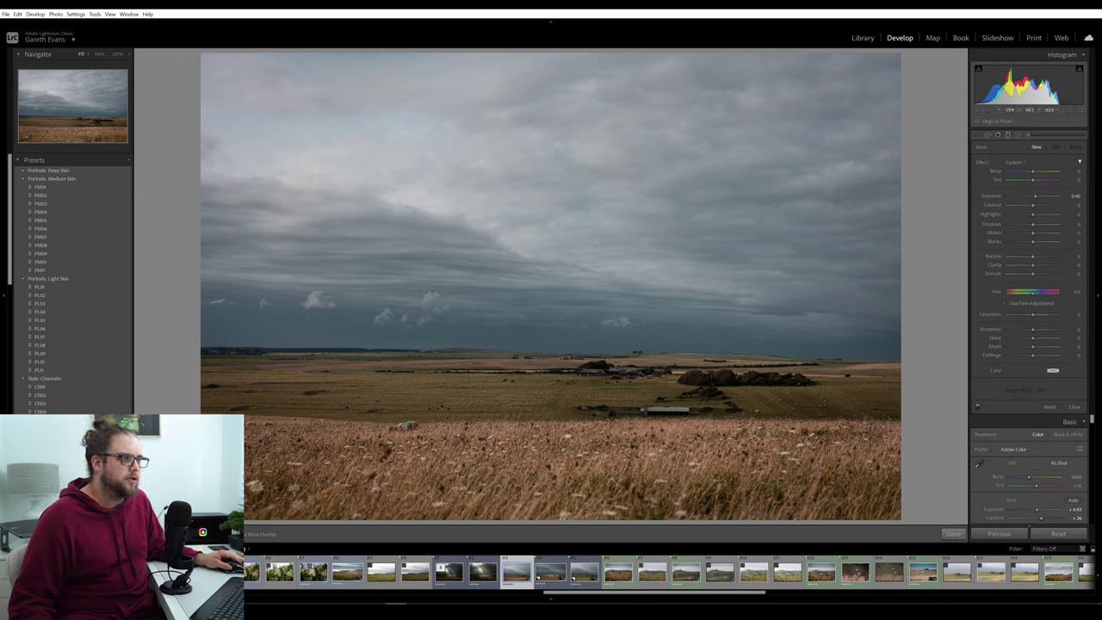
{"action": "left_click_drag", "start_coordinate": [541, 207], "coordinate": [539, 370]}
{"action": "left_click_drag", "start_coordinate": [542, 293], "coordinate": [541, 326]}
{"action": "left_click_drag", "start_coordinate": [539, 410], "coordinate": [541, 318]}
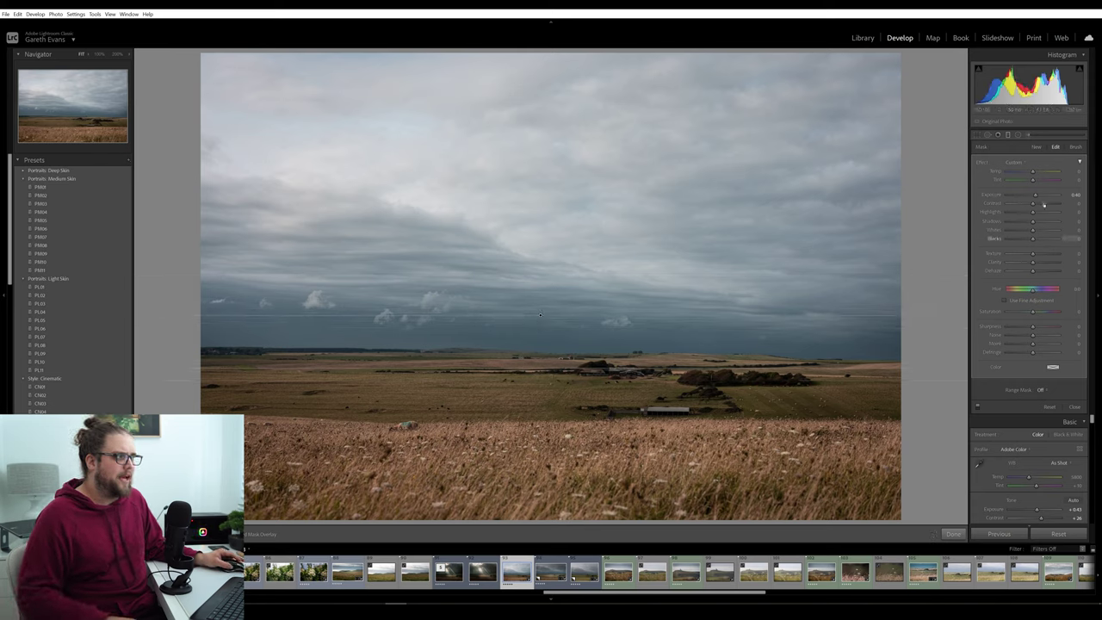
Step: Reset the sky filter's effects, then set exposure -0.22, contrast 24, shadows -23, blacks -29 and clarity 33, and finish the filter
{"action": "double_click", "coordinate": [980, 164]}
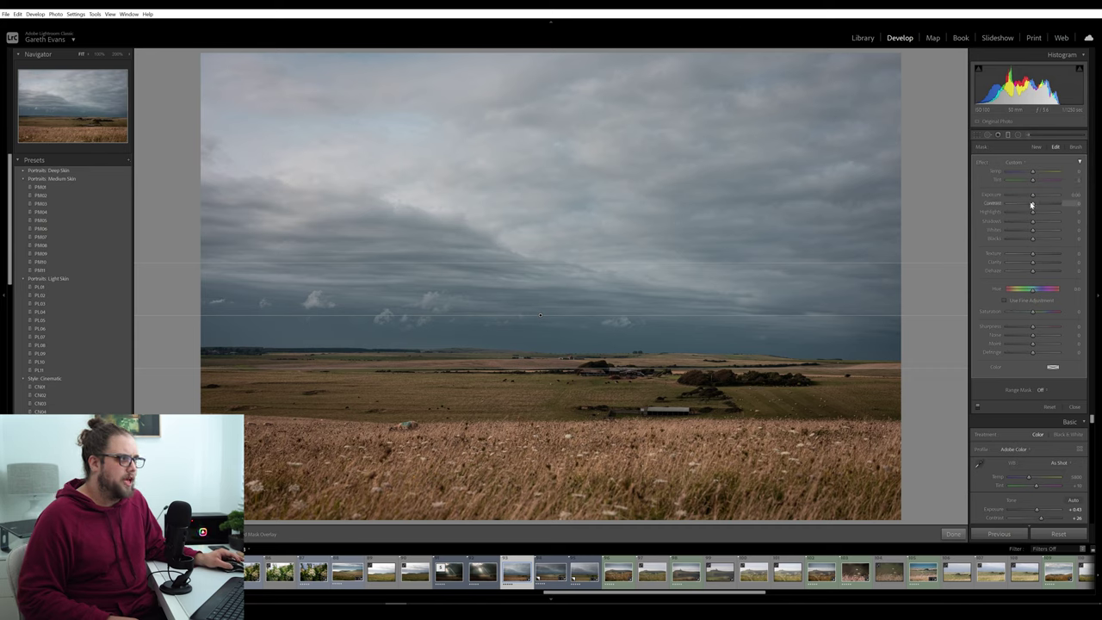
{"action": "left_click_drag", "start_coordinate": [1039, 265], "coordinate": [1041, 265]}
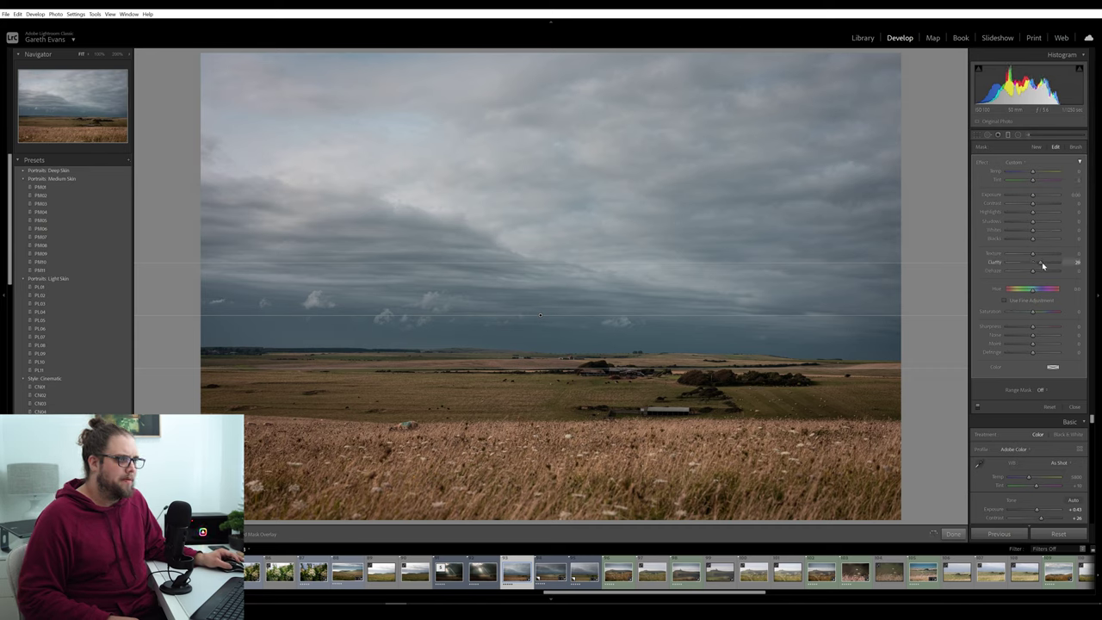
{"action": "left_click_drag", "start_coordinate": [1034, 240], "coordinate": [1027, 223]}
{"action": "left_click", "coordinate": [1036, 203]}
{"action": "left_click_drag", "start_coordinate": [1034, 198], "coordinate": [1032, 198]}
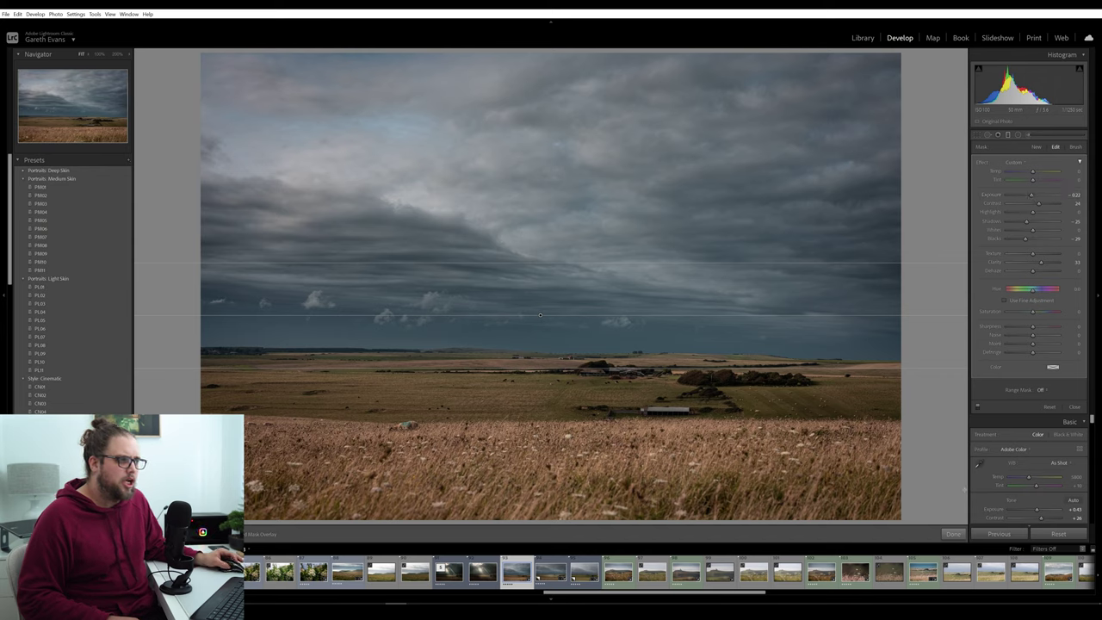
{"action": "left_click", "coordinate": [953, 534]}
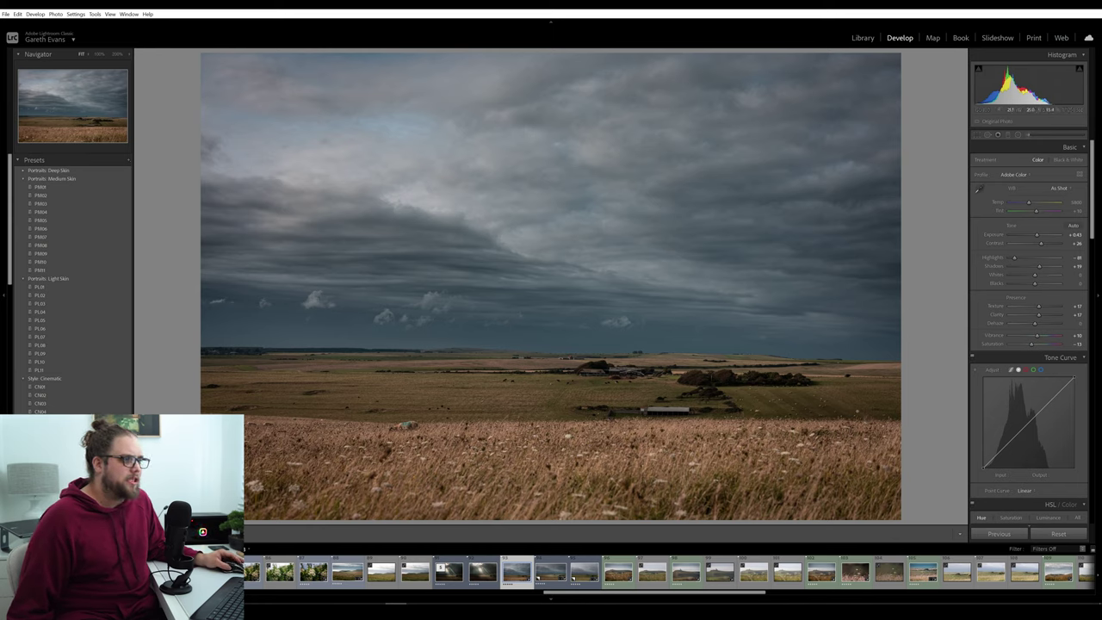
Step: Darken everything outside a wide elliptical radial filter over the mid-ground farm by setting exposure to about -0.45 with Invert off
{"action": "left_click", "coordinate": [1021, 136]}
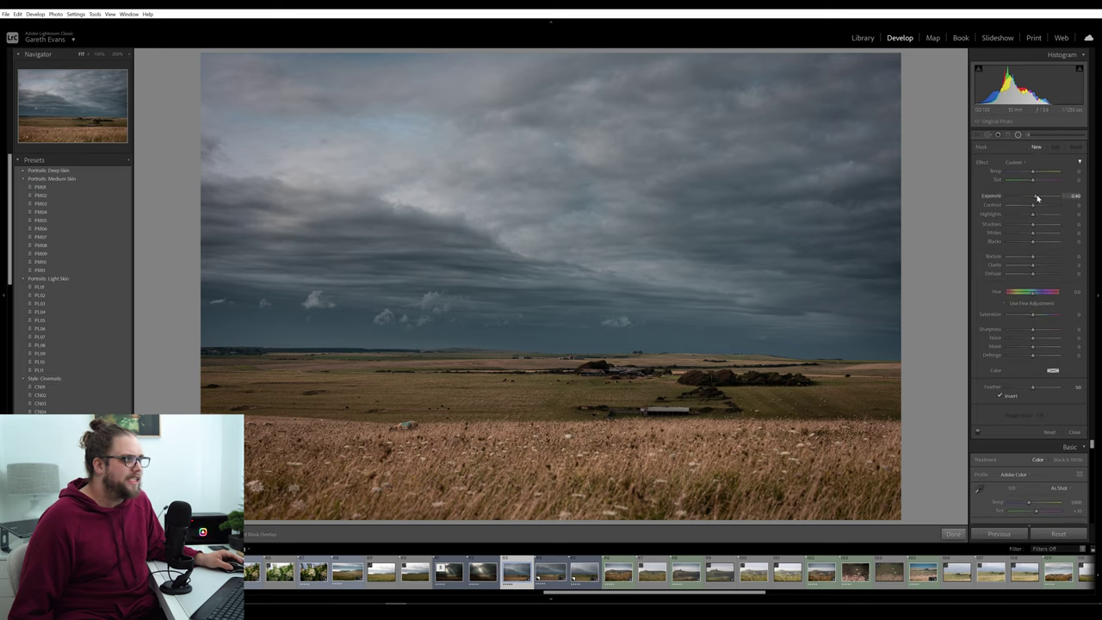
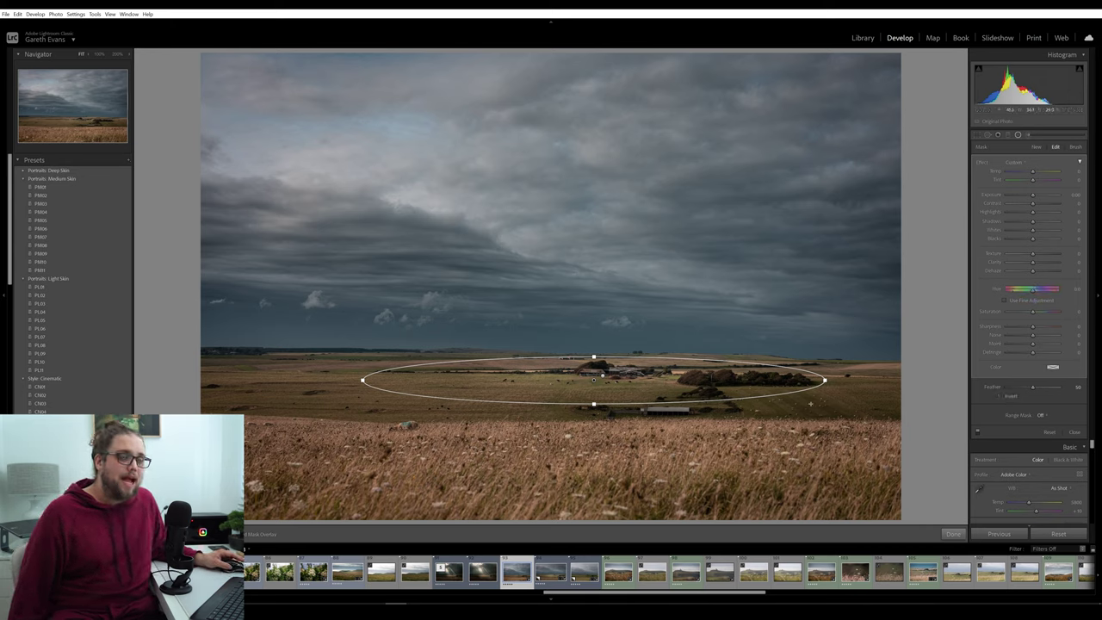
{"action": "left_click_drag", "start_coordinate": [1033, 196], "coordinate": [1030, 199]}
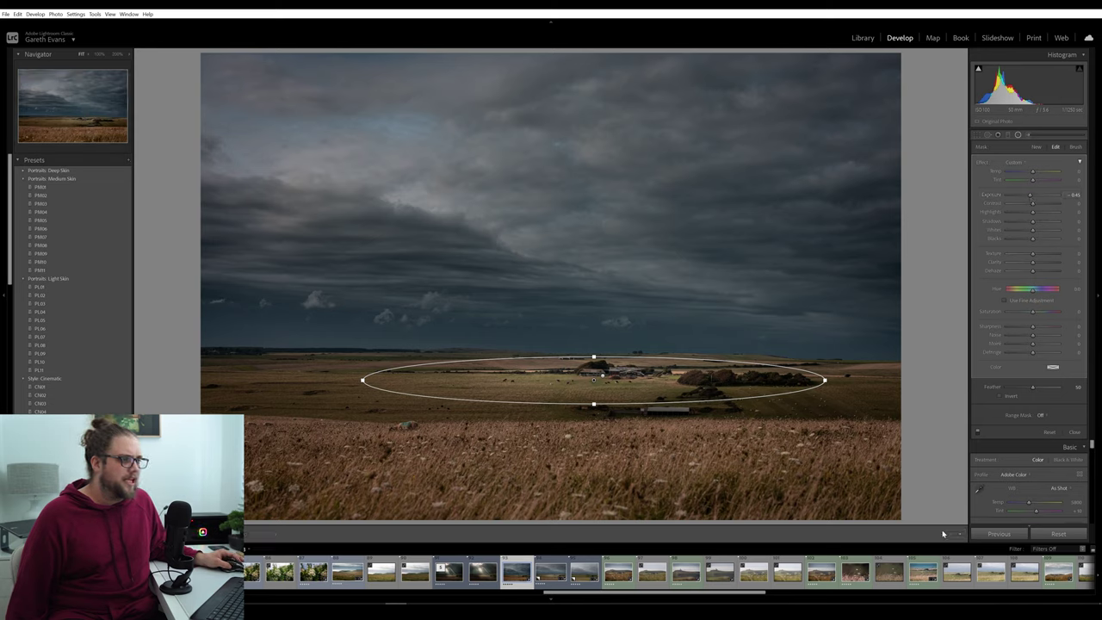
{"action": "left_click", "coordinate": [948, 534]}
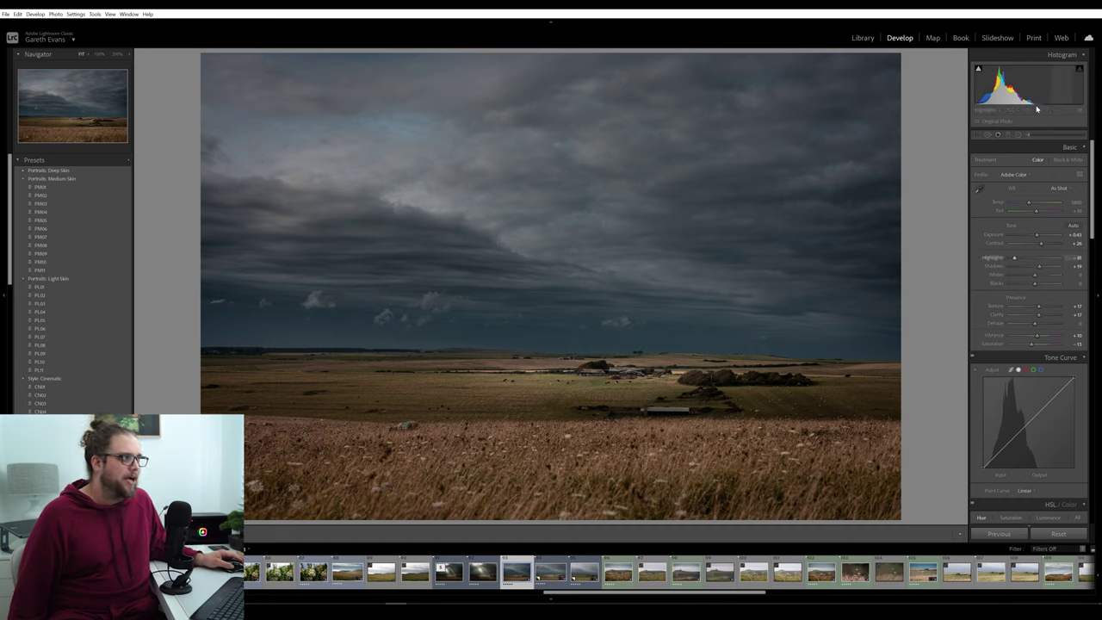
Step: Brighten the farm inside a smaller, flatter elliptical radial filter with Invert on, widening it slightly and setting exposure to about 0.76
{"action": "left_click", "coordinate": [1018, 135]}
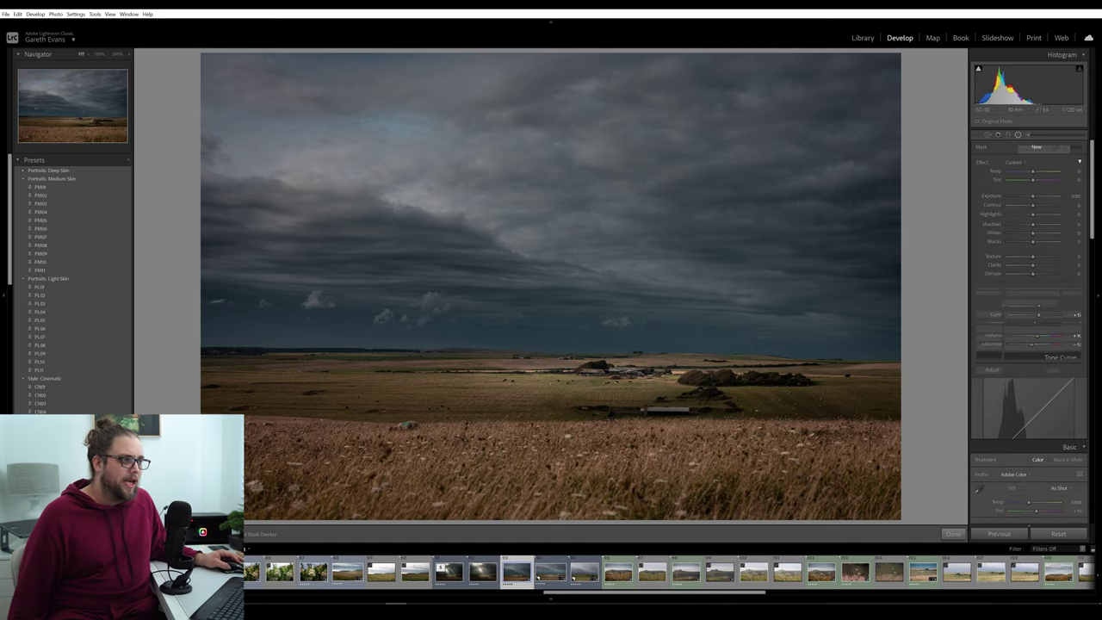
{"action": "left_click", "coordinate": [603, 377]}
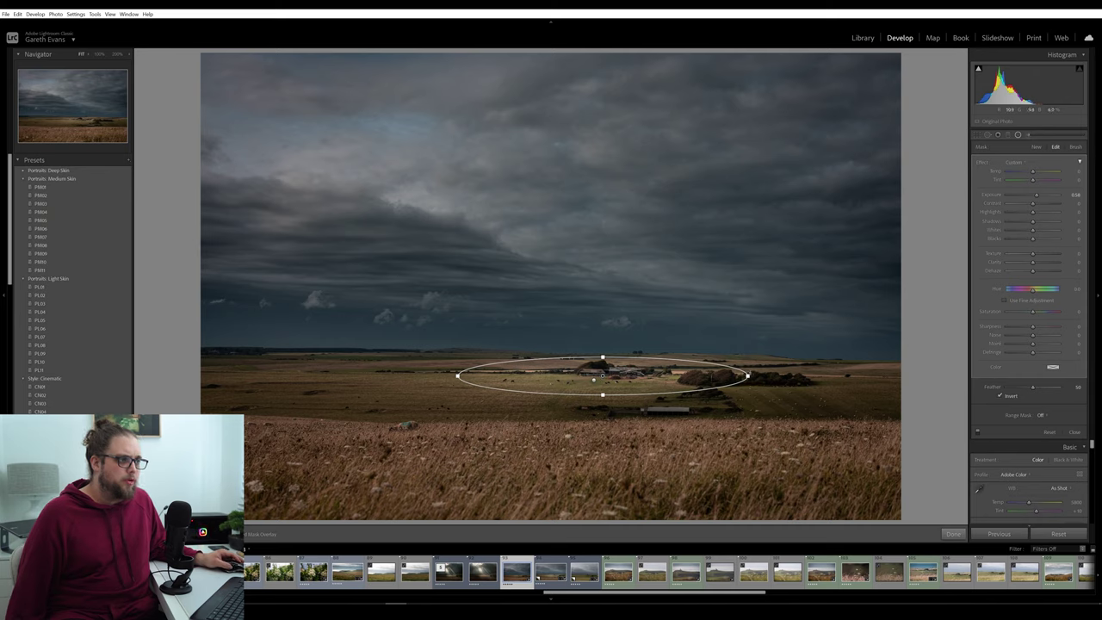
{"action": "left_click_drag", "start_coordinate": [751, 375], "coordinate": [767, 375]}
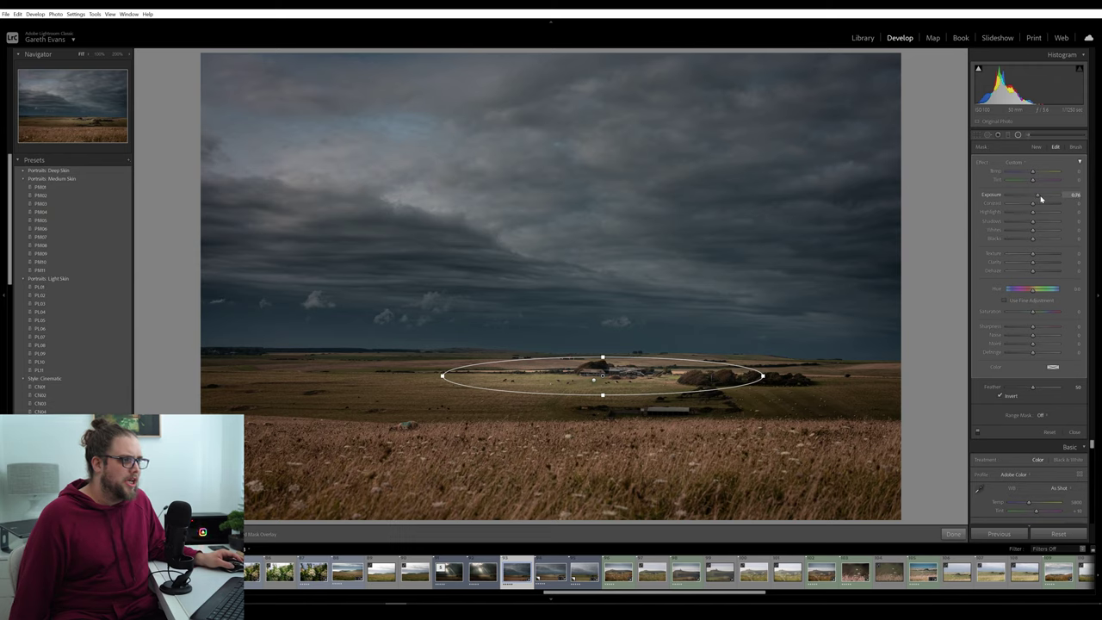
Step: Lower the exposure of the larger radial filter around the farm to about -0.6, and finish the radial edits
{"action": "left_click_drag", "start_coordinate": [442, 376], "coordinate": [362, 379]}
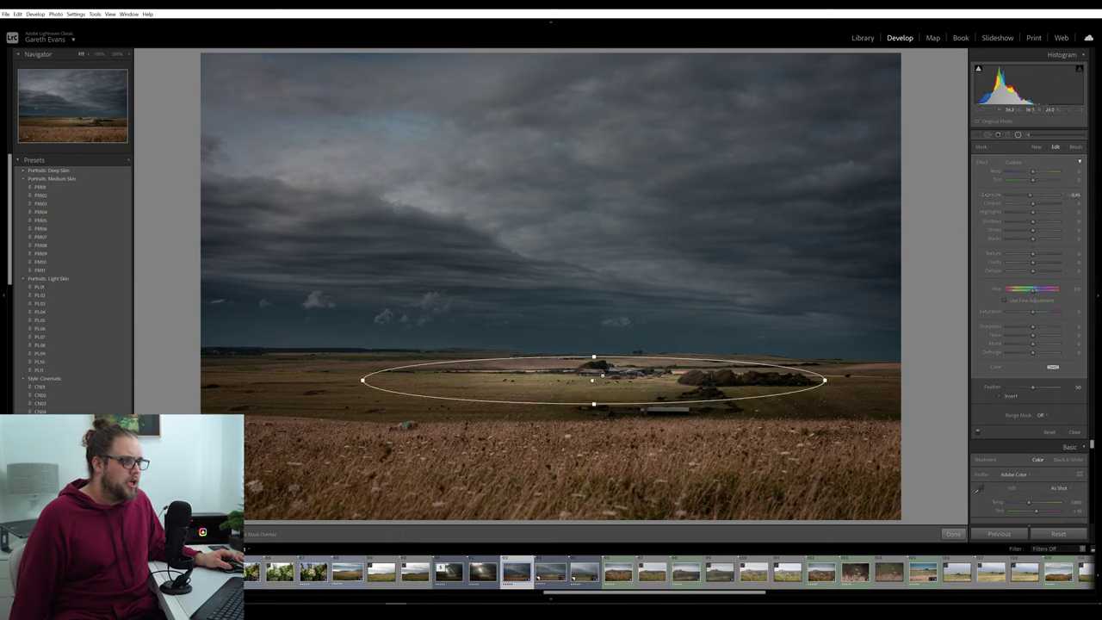
{"action": "left_click_drag", "start_coordinate": [1029, 199], "coordinate": [1027, 199]}
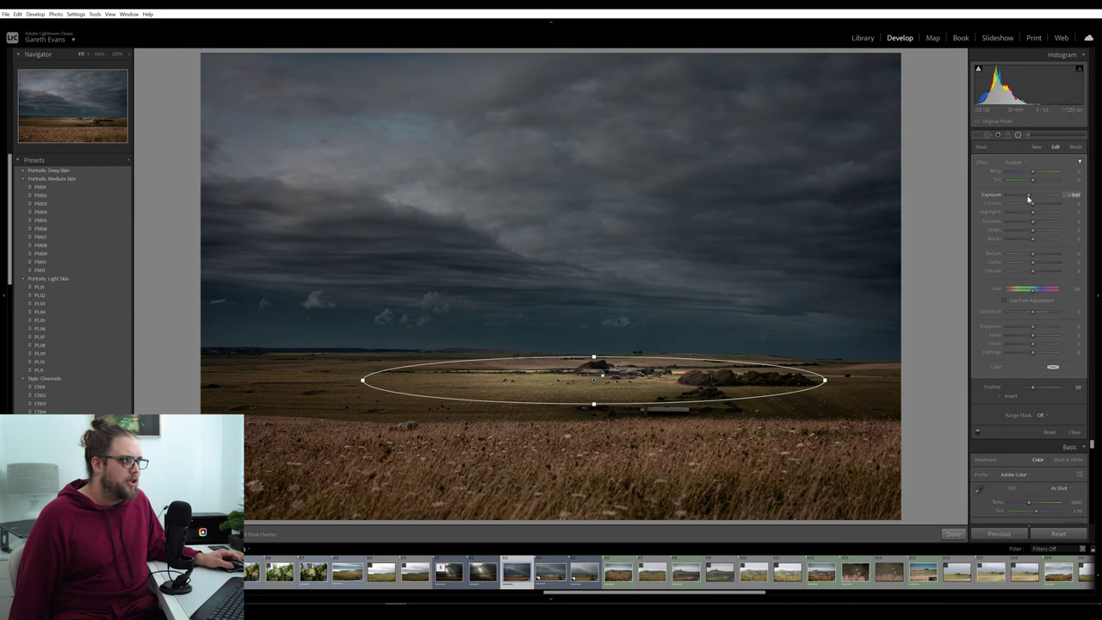
{"action": "left_click", "coordinate": [954, 534]}
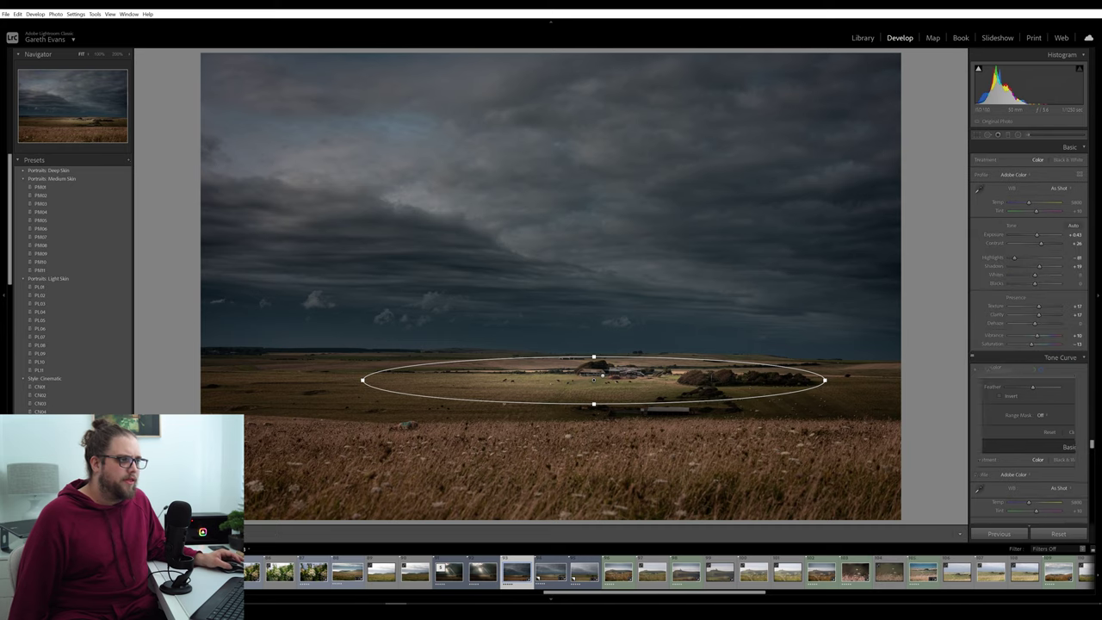
Step: Darken the foreground grass with a horizontal graduated filter centred near the grass edge, set its exposure to about -0.56, and finish it
{"action": "left_click", "coordinate": [1010, 135]}
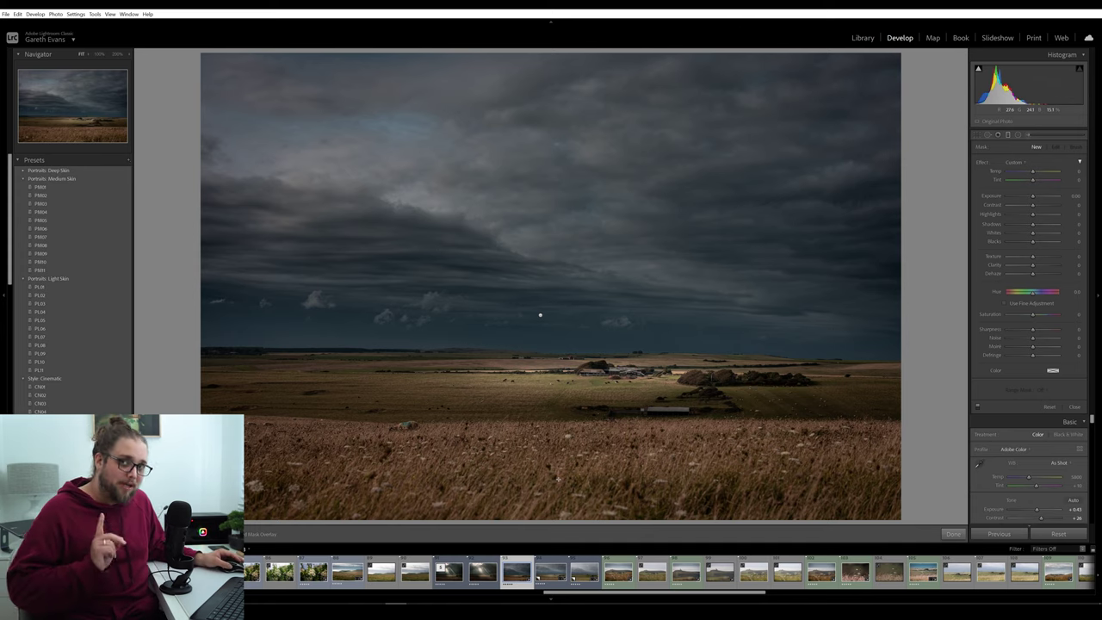
{"action": "left_click_drag", "start_coordinate": [551, 506], "coordinate": [550, 422]}
{"action": "left_click_drag", "start_coordinate": [550, 465], "coordinate": [553, 433]}
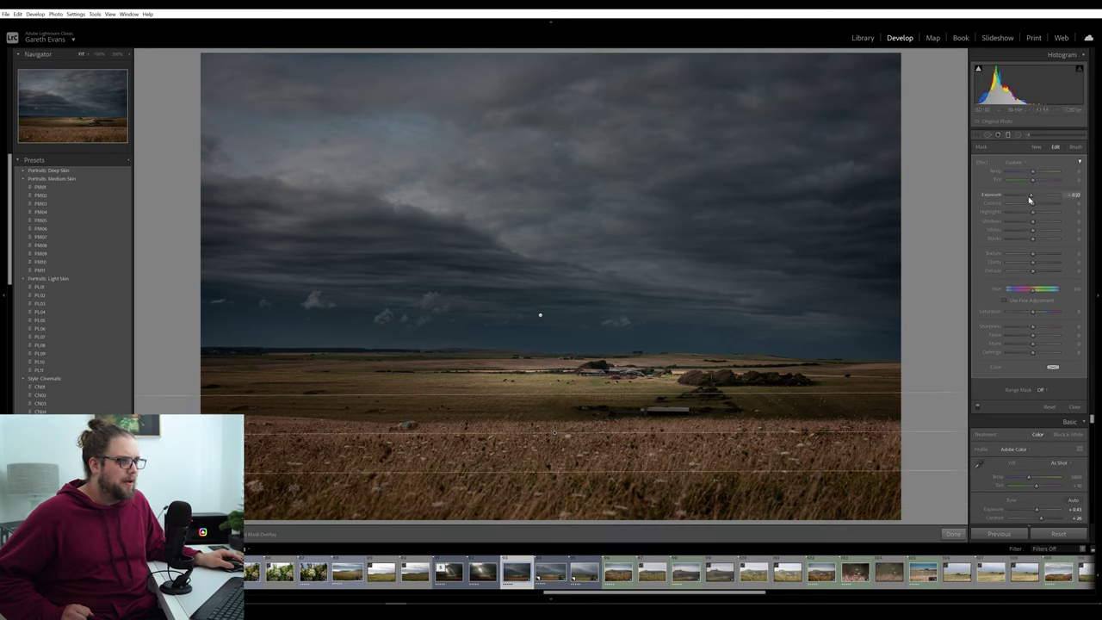
{"action": "left_click_drag", "start_coordinate": [1030, 198], "coordinate": [1029, 199]}
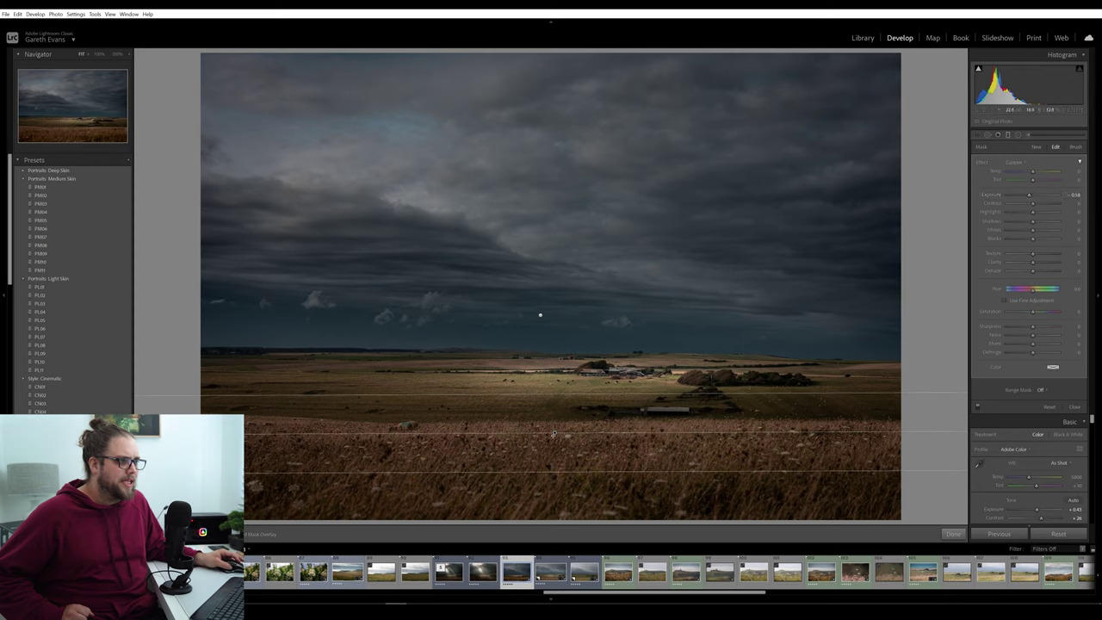
{"action": "left_click_drag", "start_coordinate": [554, 434], "coordinate": [556, 430]}
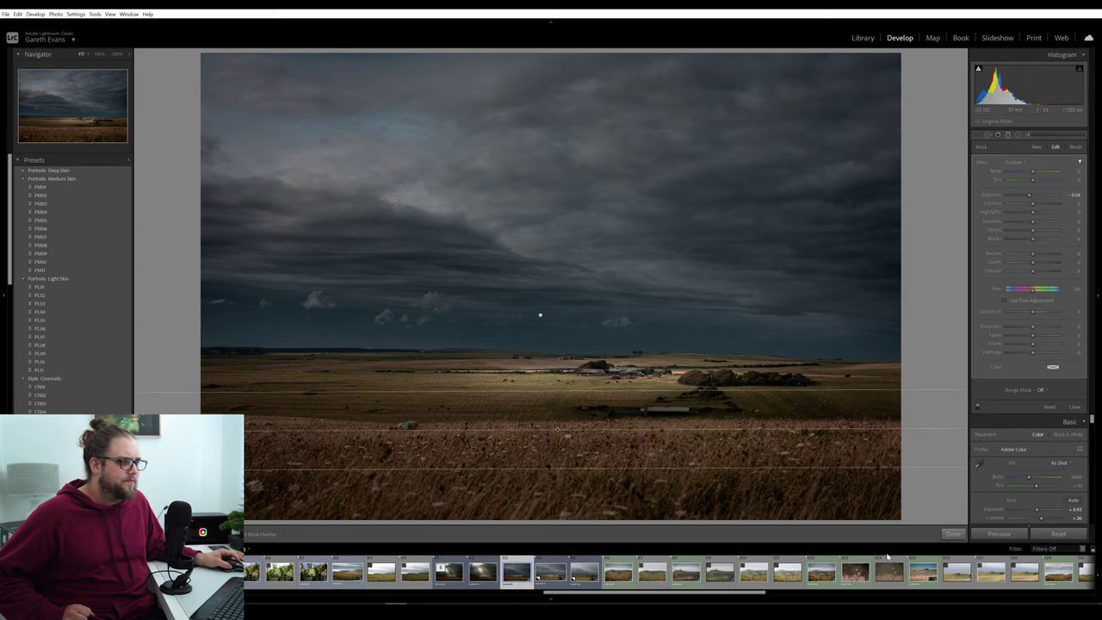
{"action": "left_click", "coordinate": [953, 534]}
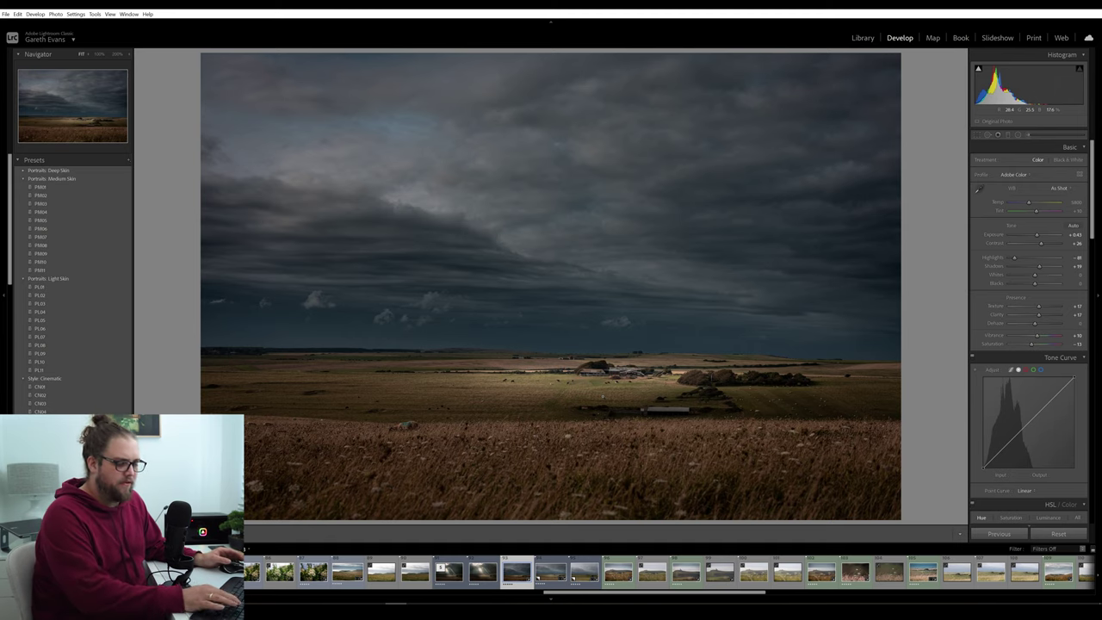
Step: Compare the filtered edit with the original in the full-size before view and side by side
{"action": "key", "text": "backslash"}
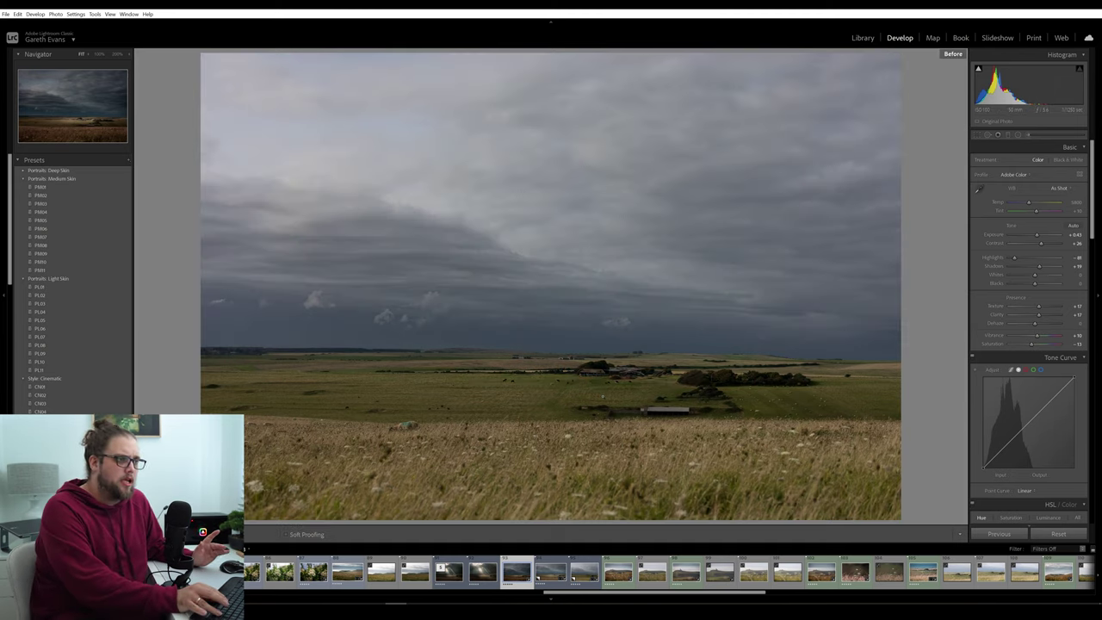
{"action": "key", "text": "backslash"}
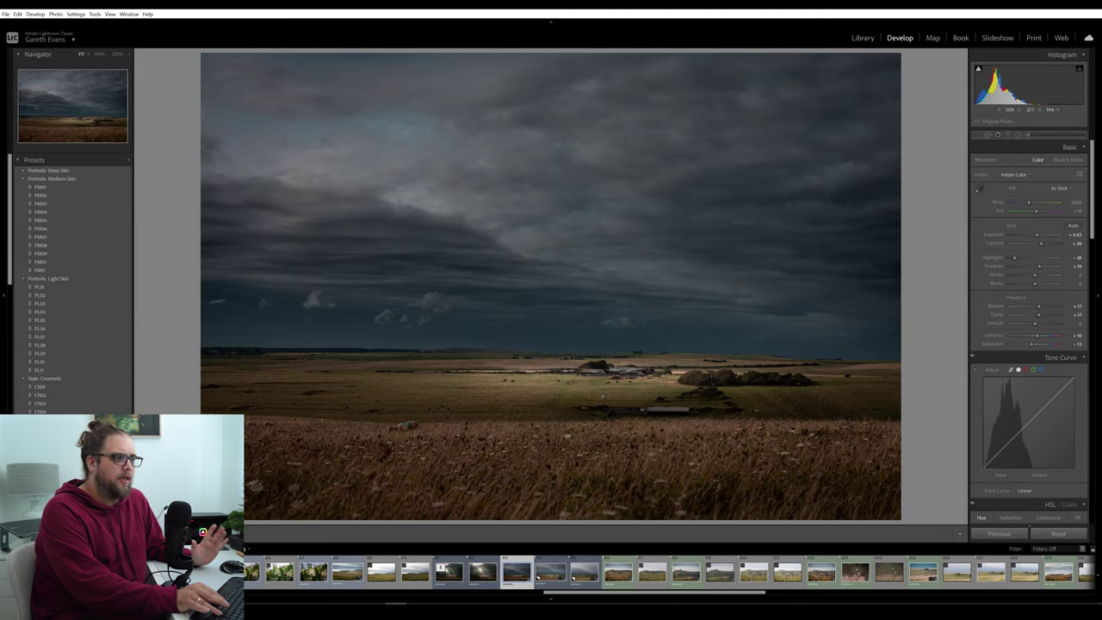
{"action": "key", "text": "y"}
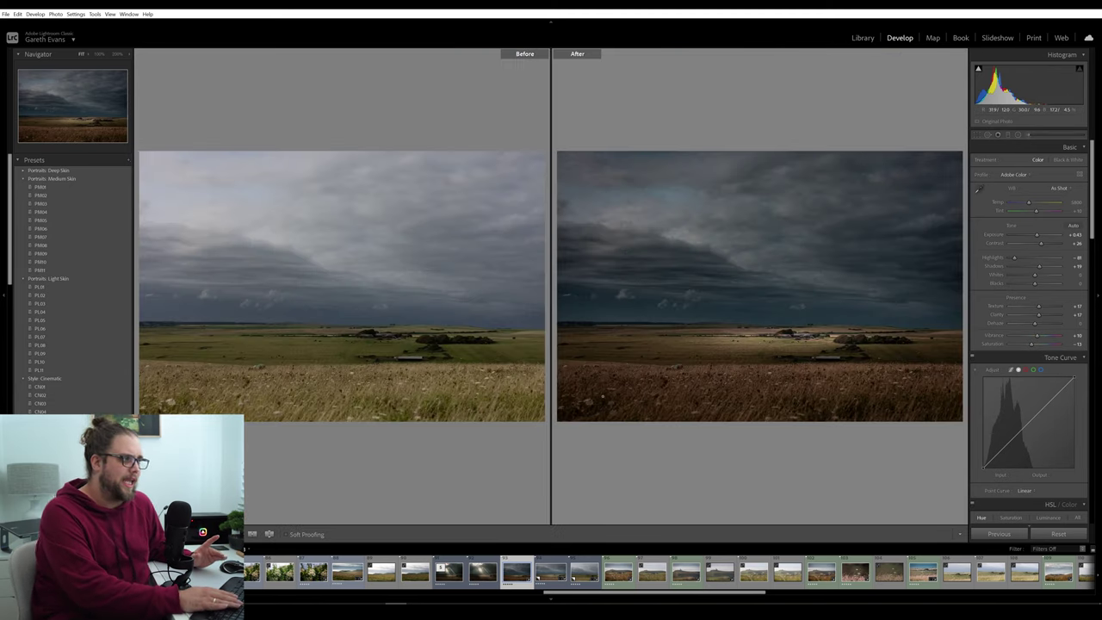
{"action": "key", "text": "y"}
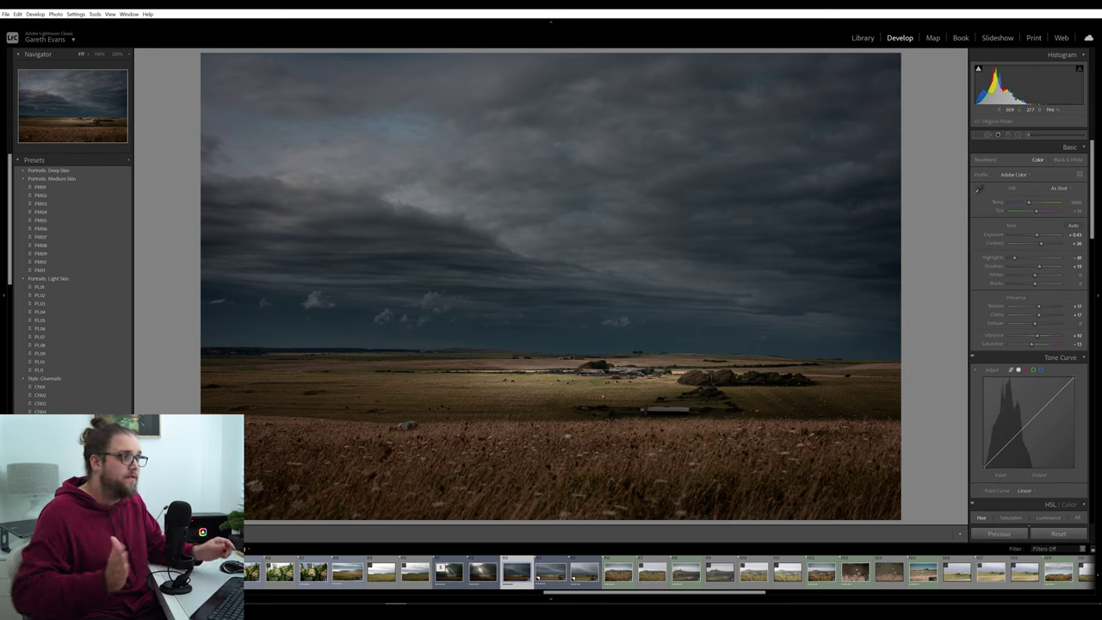
Step: Try different feather amounts on the smaller farm radial filter, settle on about 40, and finish the filter
{"action": "left_click", "coordinate": [1016, 136]}
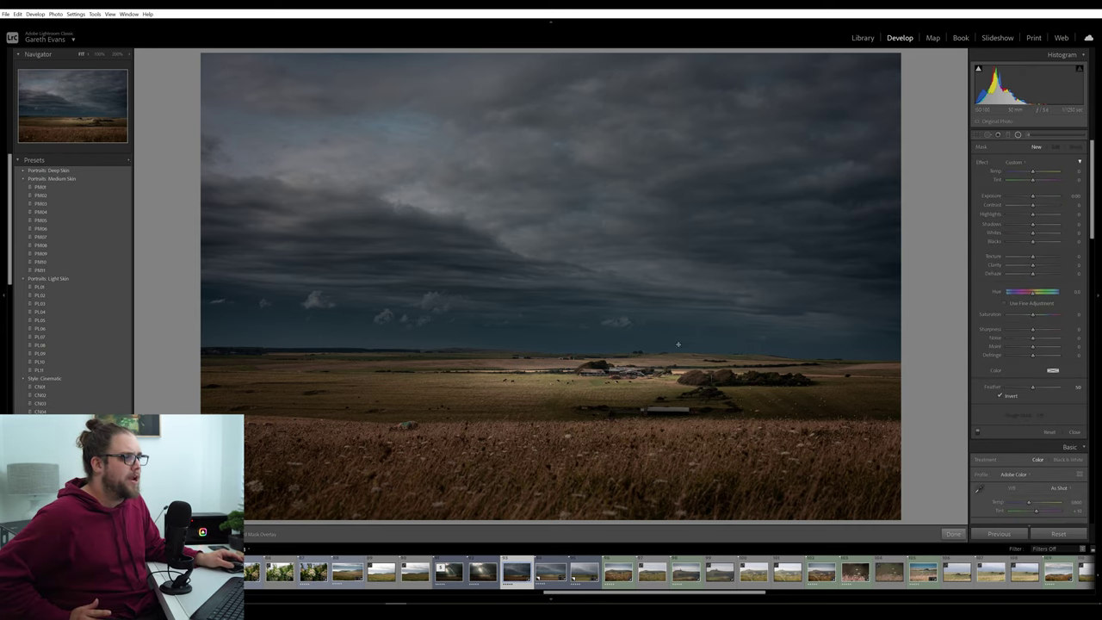
{"action": "left_click_drag", "start_coordinate": [602, 376], "coordinate": [763, 395]}
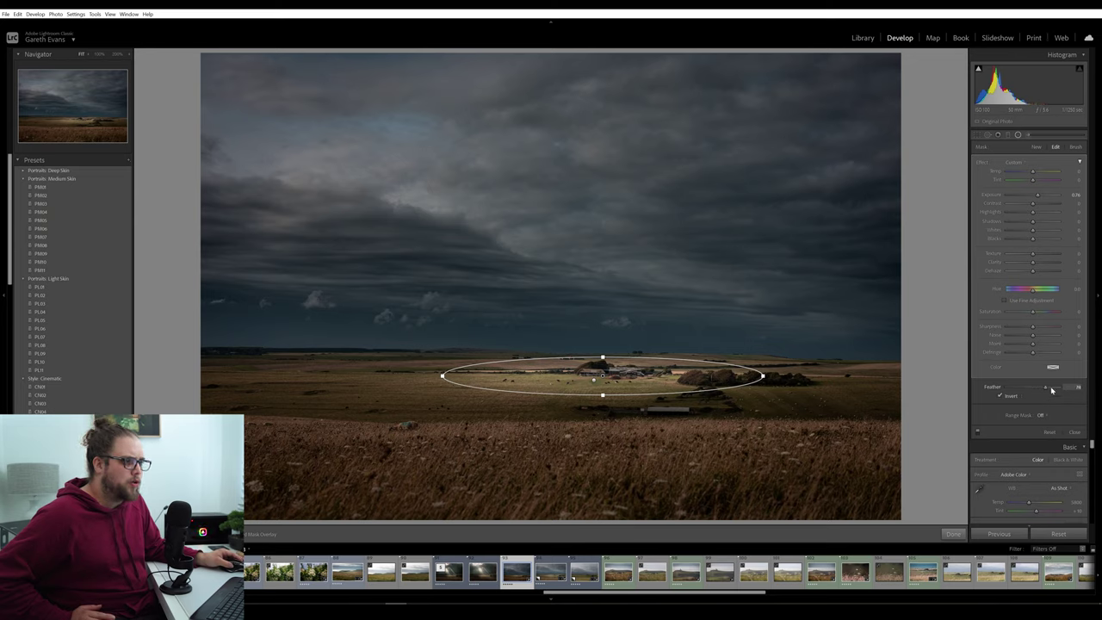
{"action": "mouse_move", "coordinate": [1018, 390]}
{"action": "left_mouse_down"}
{"action": "mouse_move", "coordinate": [1005, 389]}
{"action": "mouse_move", "coordinate": [1029, 389]}
{"action": "left_mouse_up"}
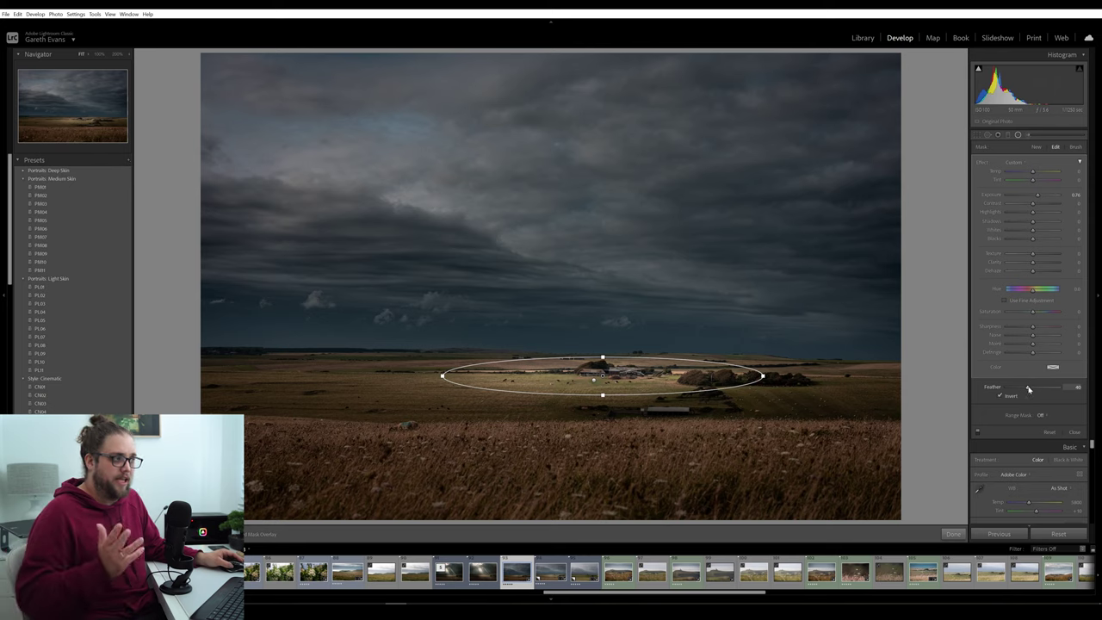
{"action": "left_click", "coordinate": [953, 534]}
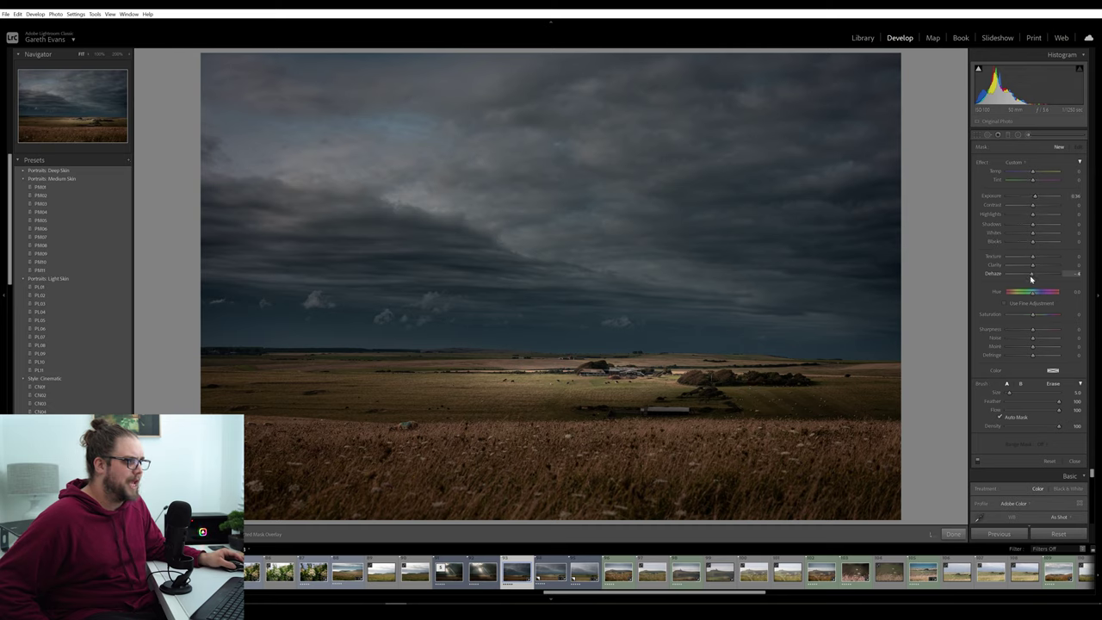
Step: Paint light from the bright cloud with an adjustment brush at exposure 0.36, dehaze about -18, size 15, feather 100 and flow 75
{"action": "scroll", "coordinate": [554, 312], "scroll_direction": "up", "scroll_amount": 5}
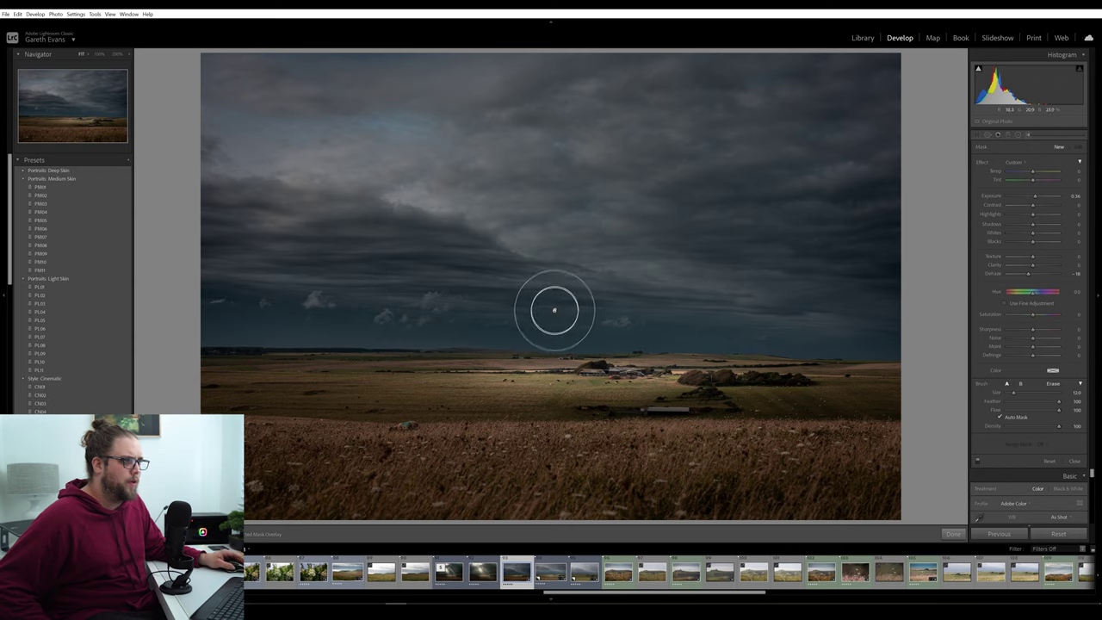
{"action": "scroll", "coordinate": [555, 313], "scroll_direction": "down", "scroll_amount": 3}
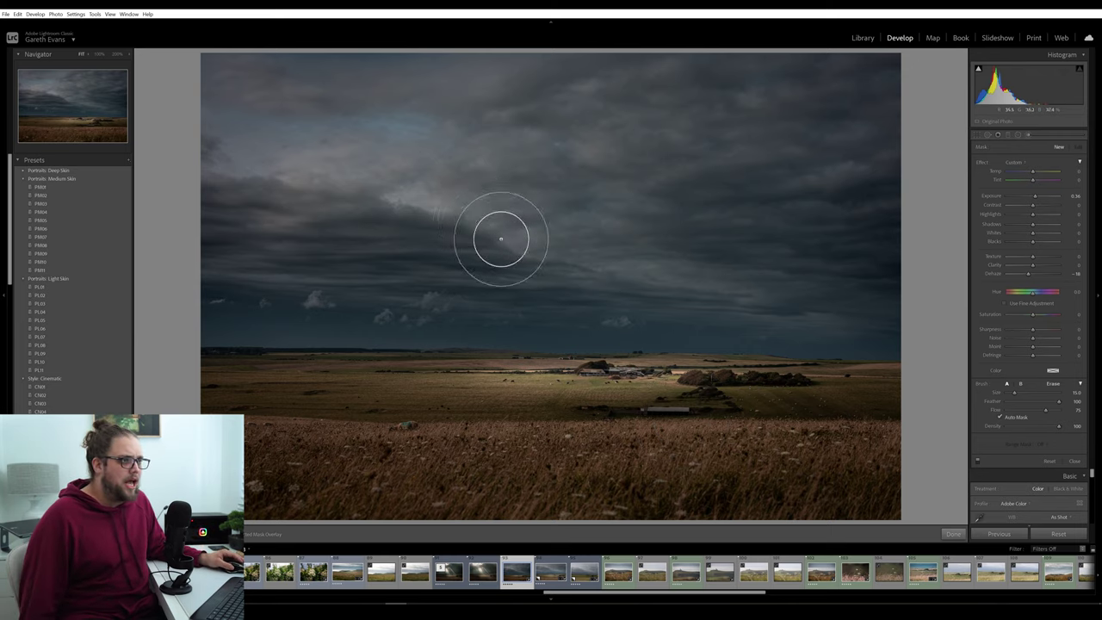
{"action": "left_click", "coordinate": [422, 199]}
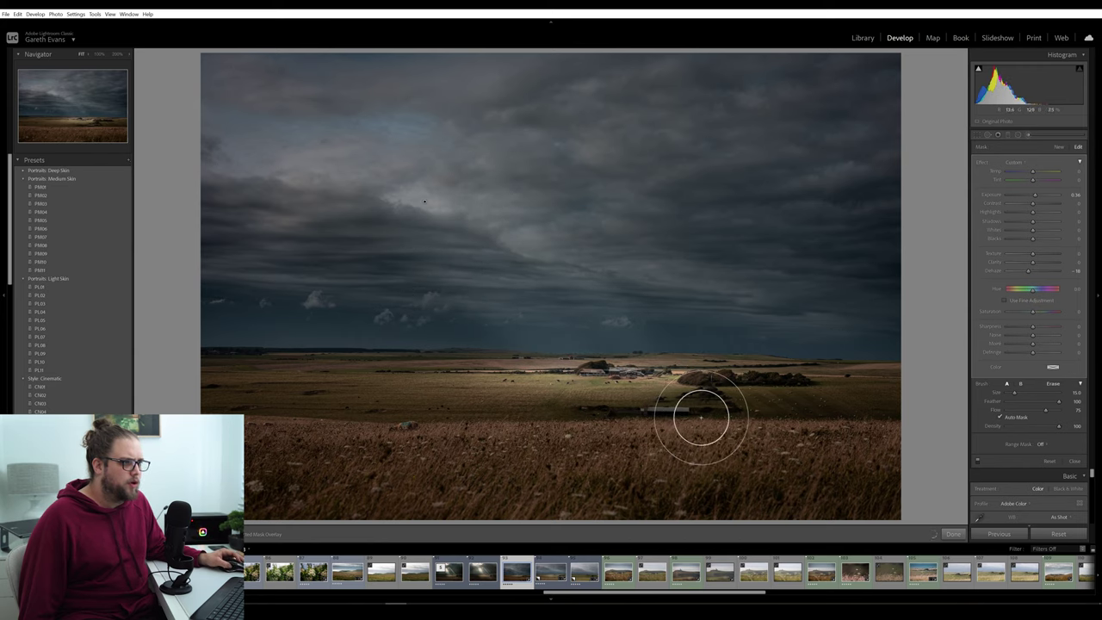
Step: Paint a broader glow over the bright clouds with the brush enlarged to about 28, keep its temperature at 0, and compare with the original
{"action": "scroll", "coordinate": [489, 238], "scroll_direction": "up", "scroll_amount": 5}
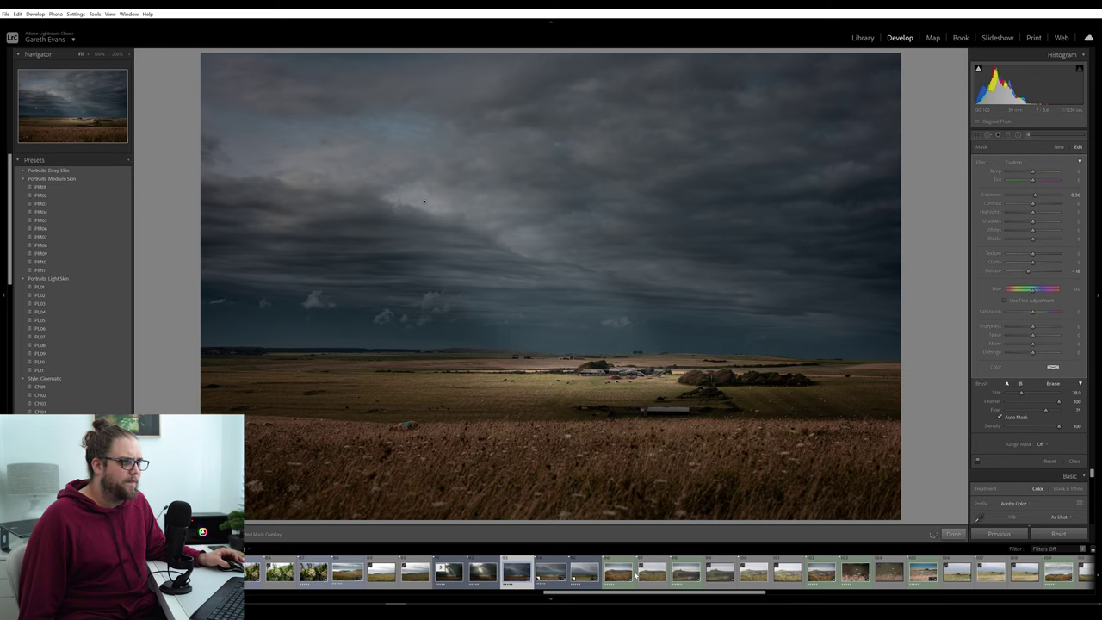
{"action": "mouse_move", "coordinate": [528, 290]}
{"action": "left_mouse_down"}
{"action": "mouse_move", "coordinate": [400, 153]}
{"action": "mouse_move", "coordinate": [504, 270]}
{"action": "left_mouse_up"}
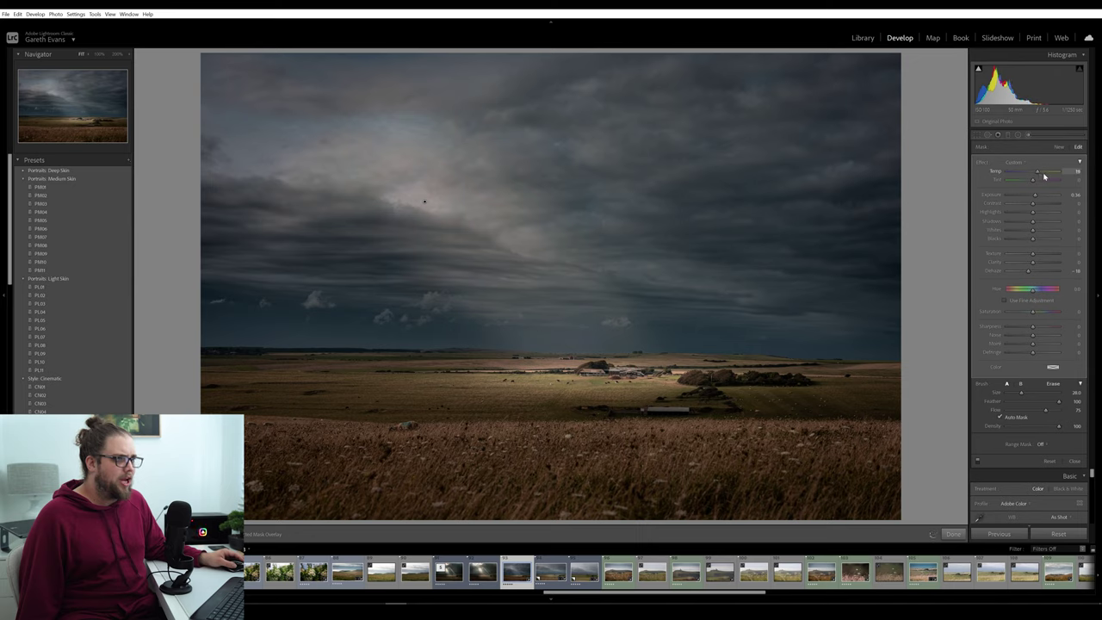
{"action": "left_click_drag", "start_coordinate": [1049, 177], "coordinate": [1041, 177]}
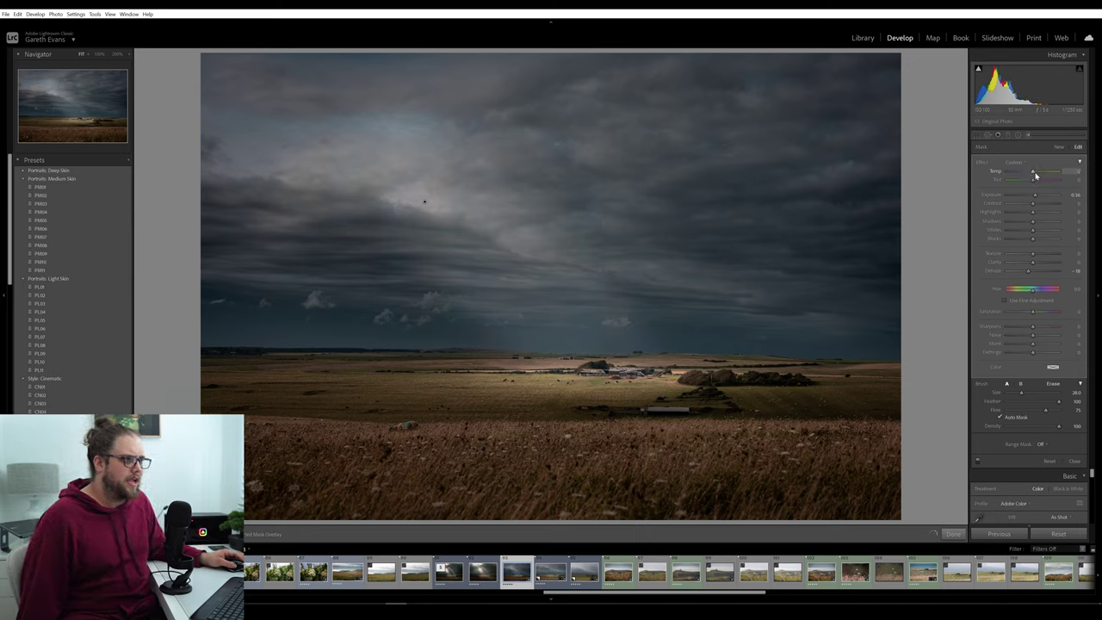
{"action": "left_click", "coordinate": [951, 533]}
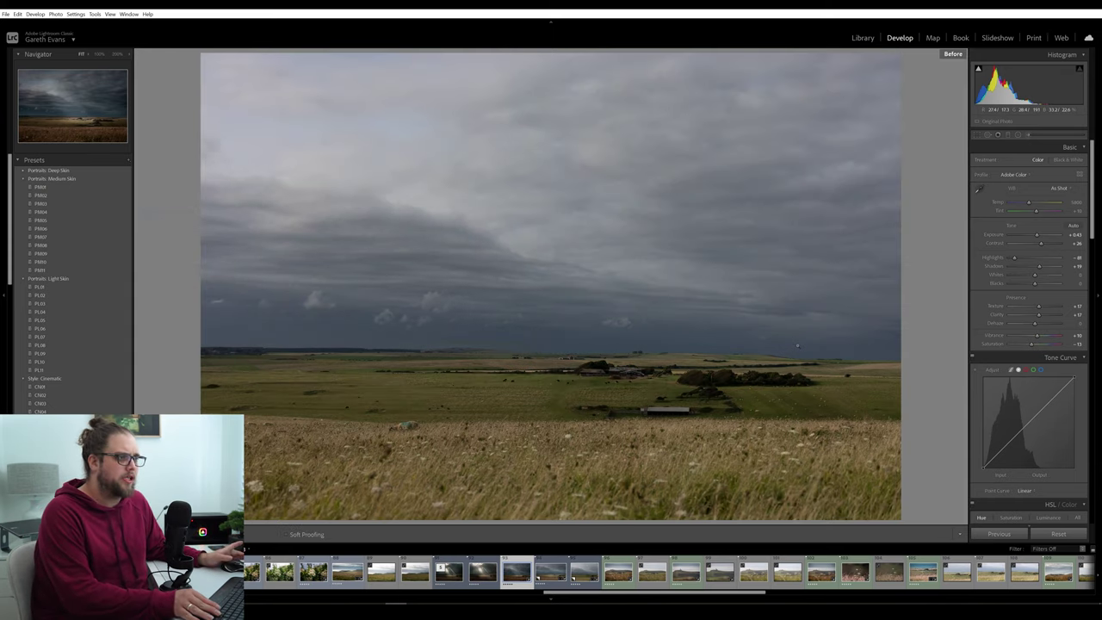
{"action": "key", "text": "backslash"}
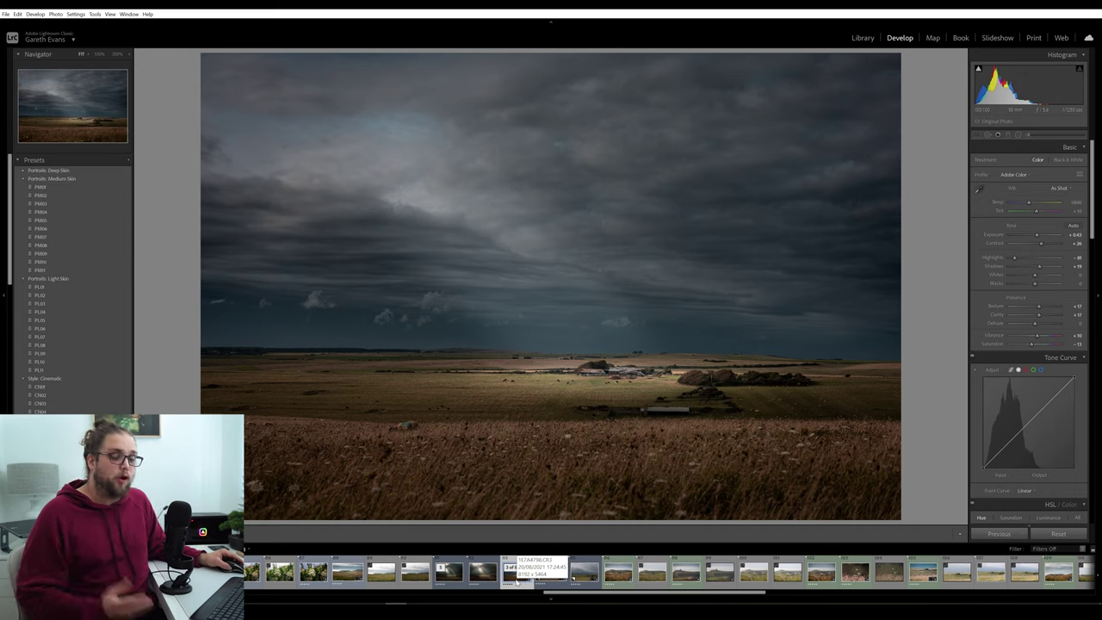
Step: Open the edited landscape photo from Lightroom Classic in Adobe Photoshop
{"action": "right_click", "coordinate": [515, 583]}
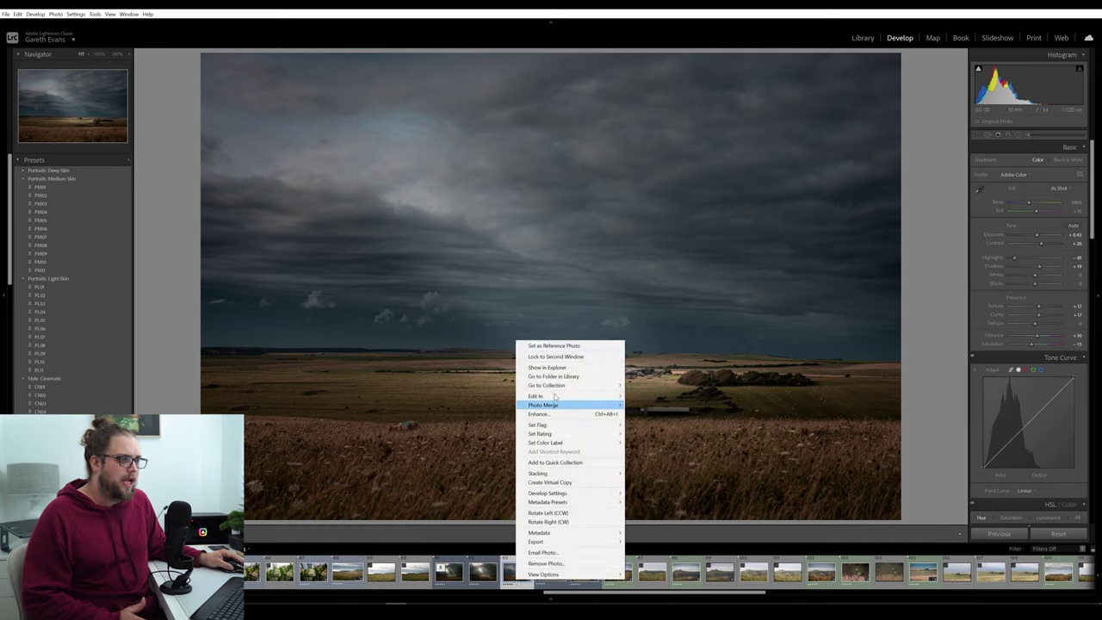
{"action": "mouse_move", "coordinate": [594, 396]}
{"action": "left_click", "coordinate": [662, 397]}
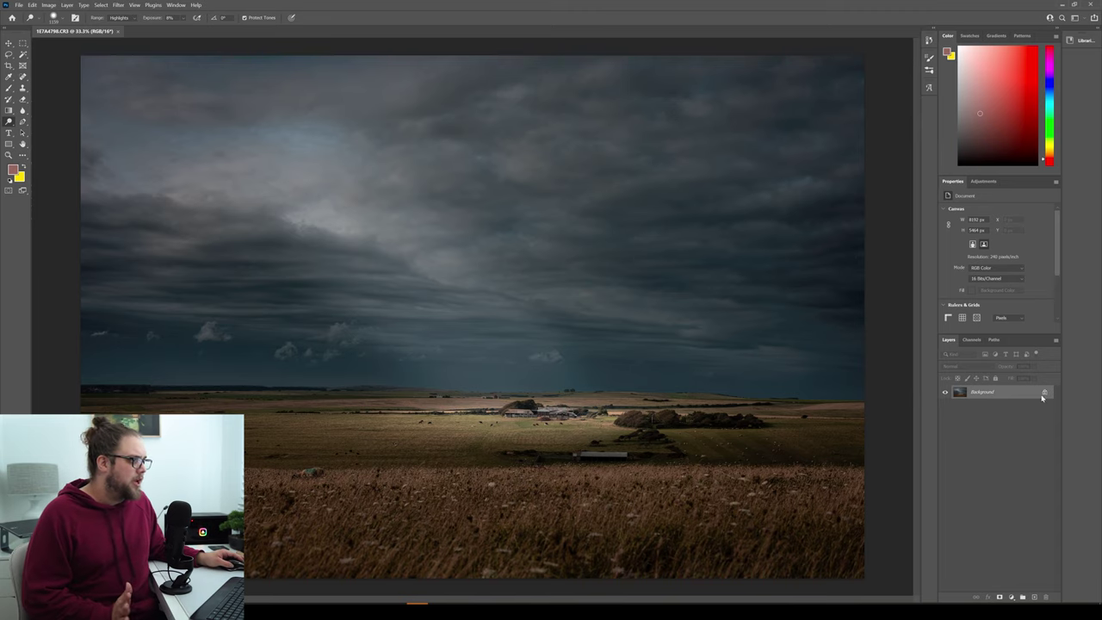
Step: Unlock the photo's background layer and duplicate it
{"action": "left_click", "coordinate": [1046, 392]}
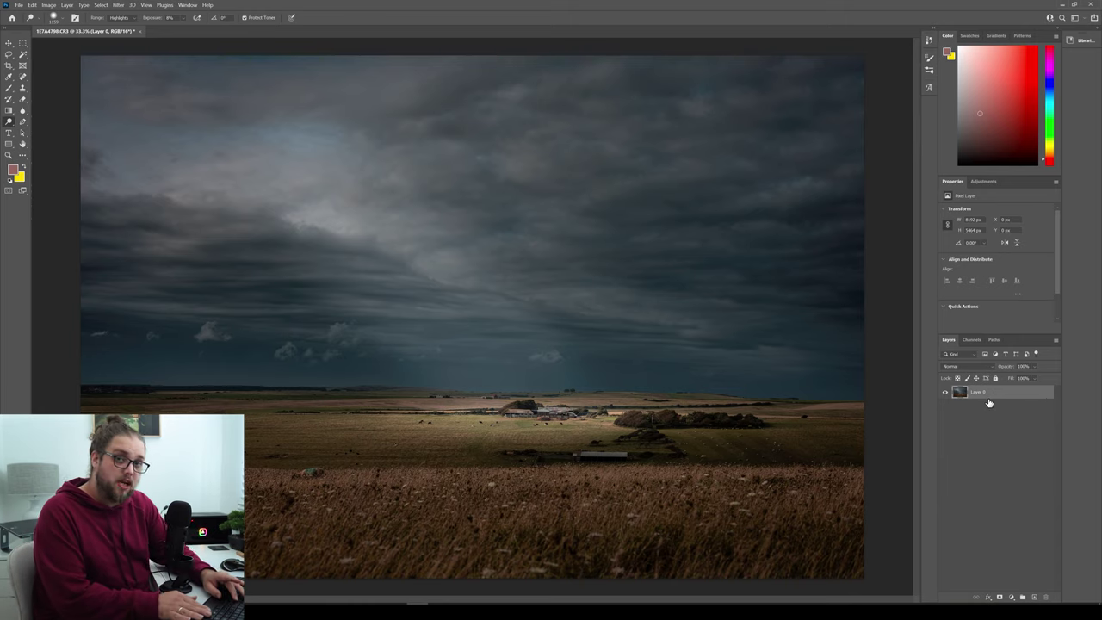
{"action": "key", "text": "ctrl+j"}
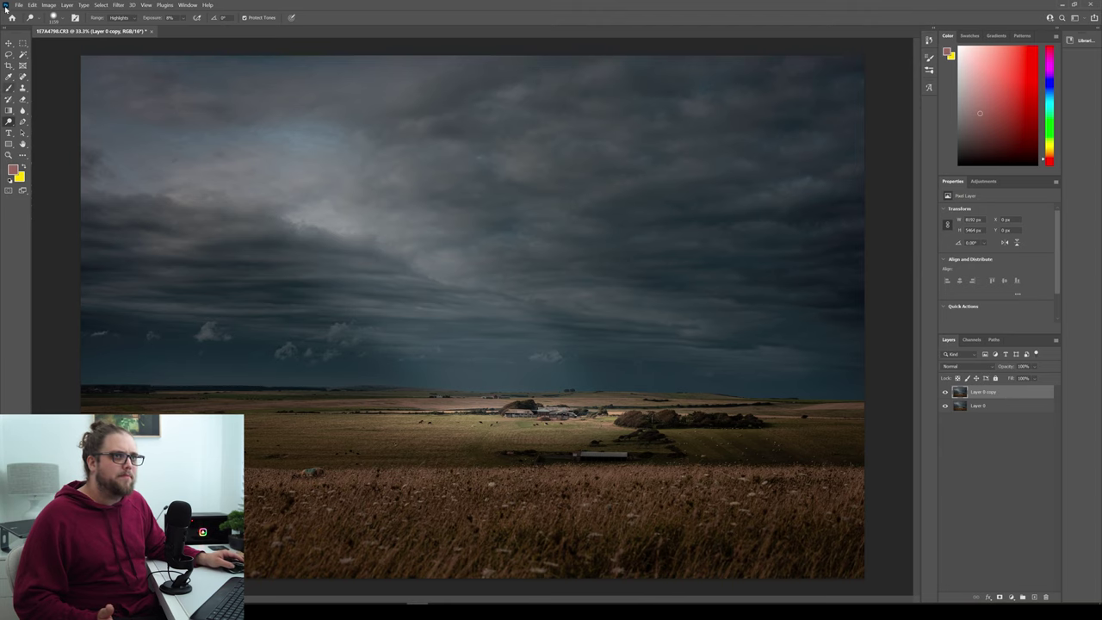
Step: Start a Sky Replacement and choose the Storms_Pack_1 sky with sun rays breaking through dark clouds
{"action": "left_click", "coordinate": [32, 5]}
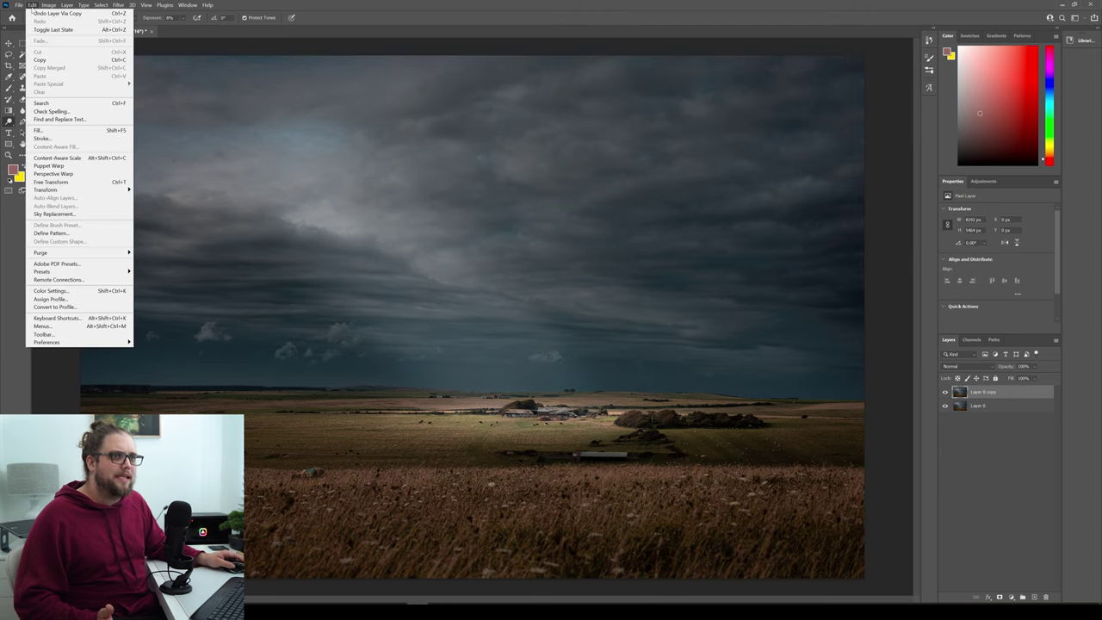
{"action": "left_click", "coordinate": [74, 214]}
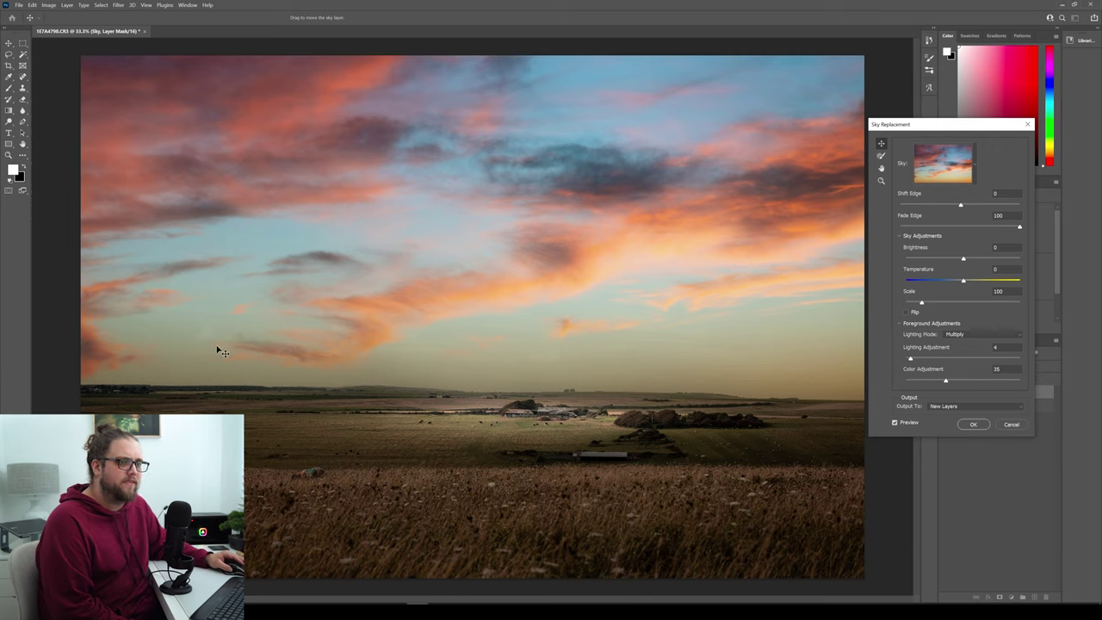
{"action": "left_click", "coordinate": [976, 166]}
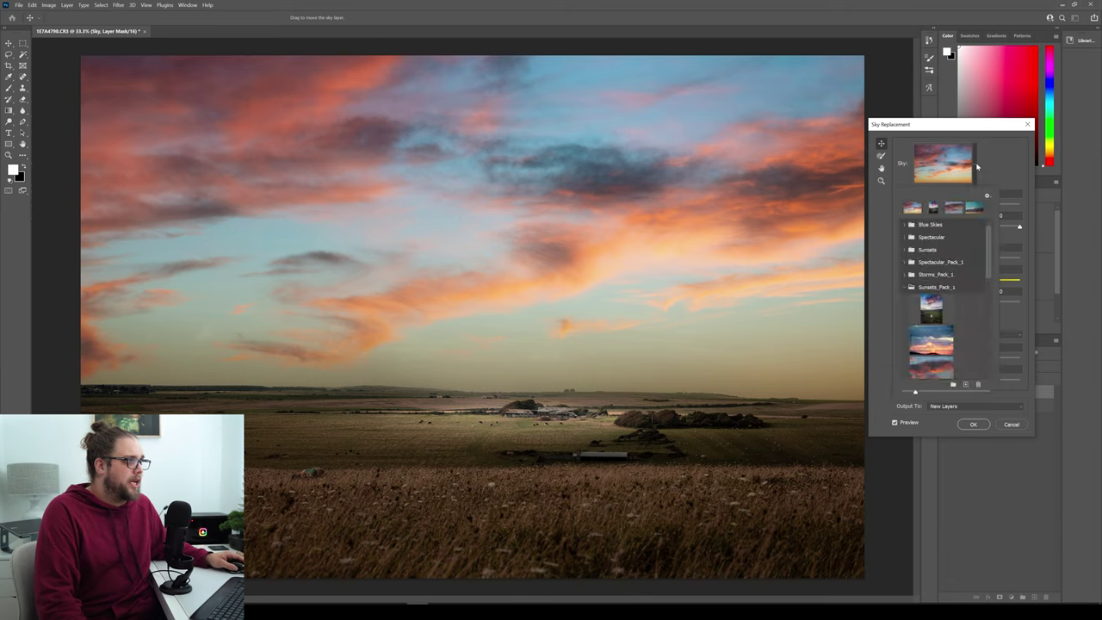
{"action": "left_click", "coordinate": [906, 287]}
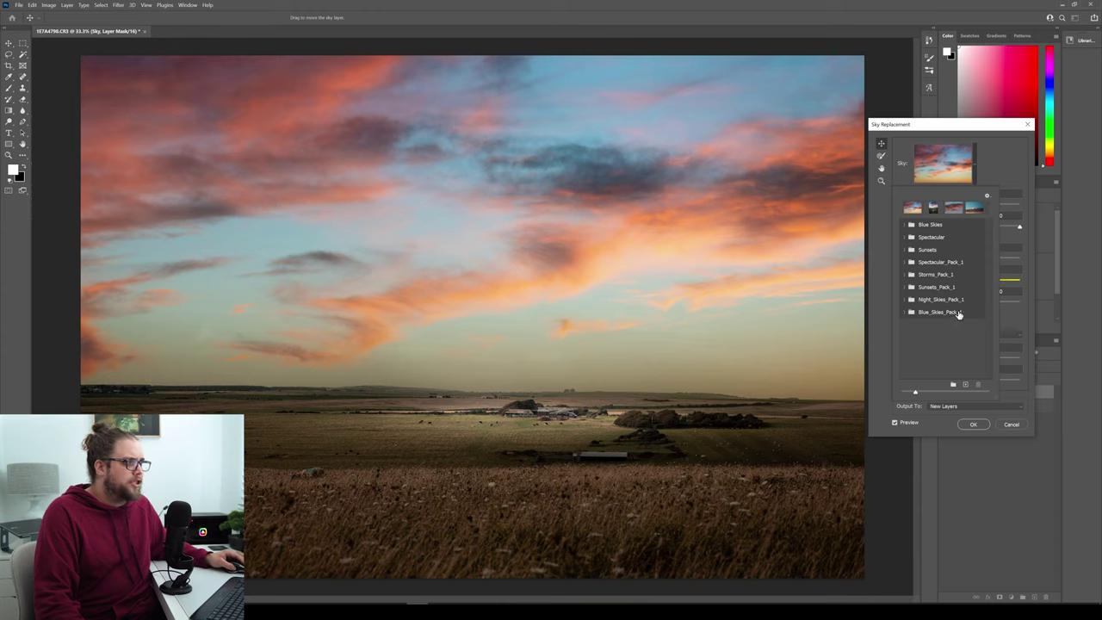
{"action": "left_click", "coordinate": [904, 276]}
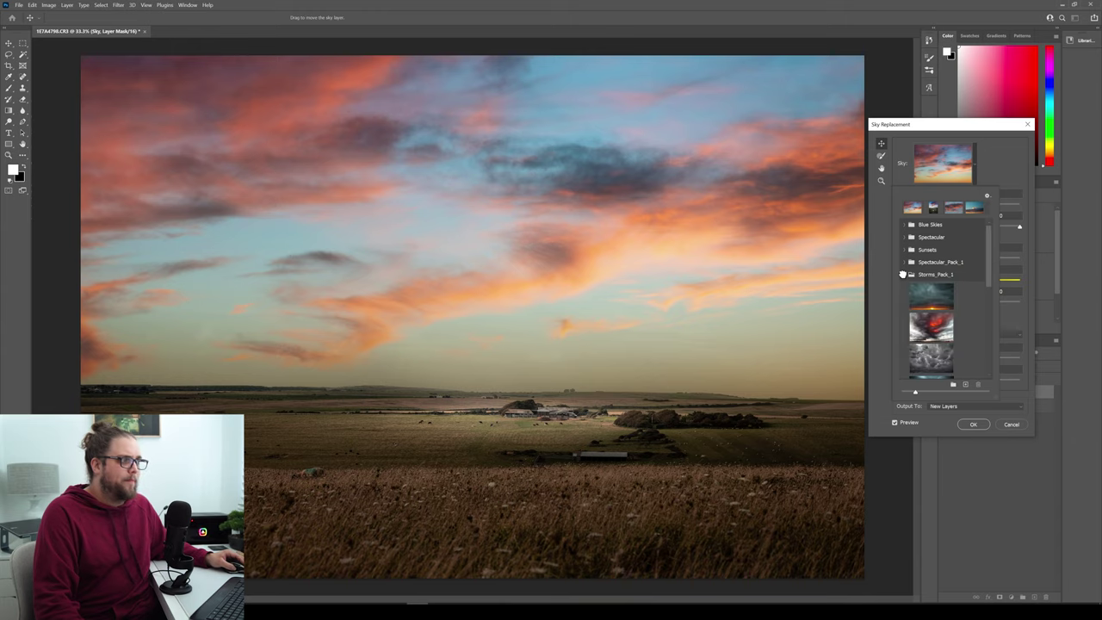
{"action": "scroll", "coordinate": [927, 301], "scroll_direction": "down", "scroll_amount": 3}
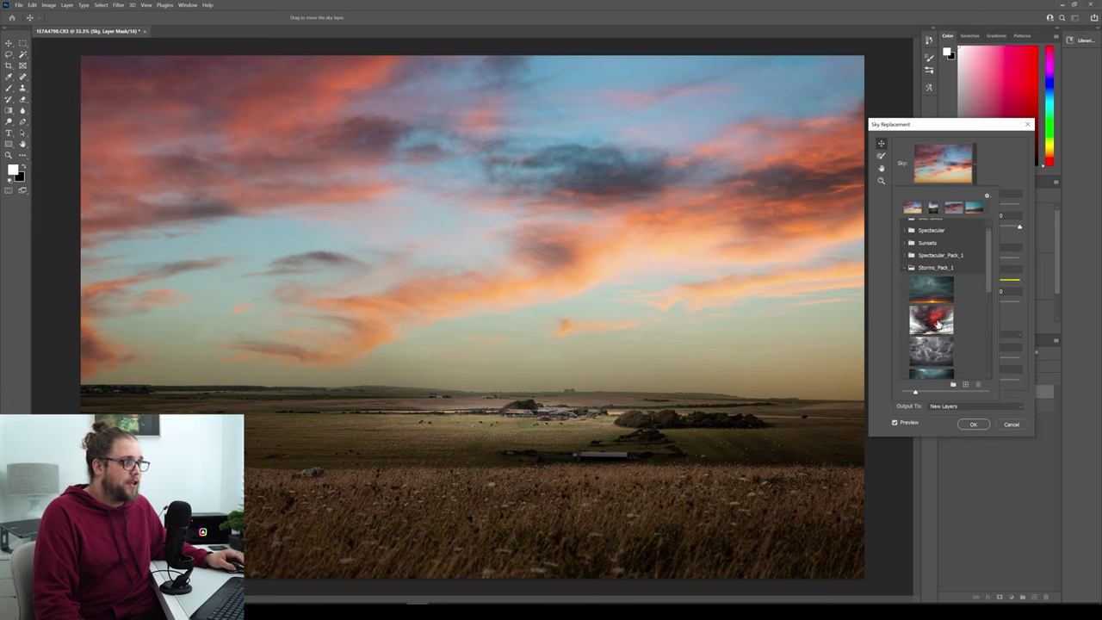
{"action": "scroll", "coordinate": [957, 289], "scroll_direction": "down", "scroll_amount": 5}
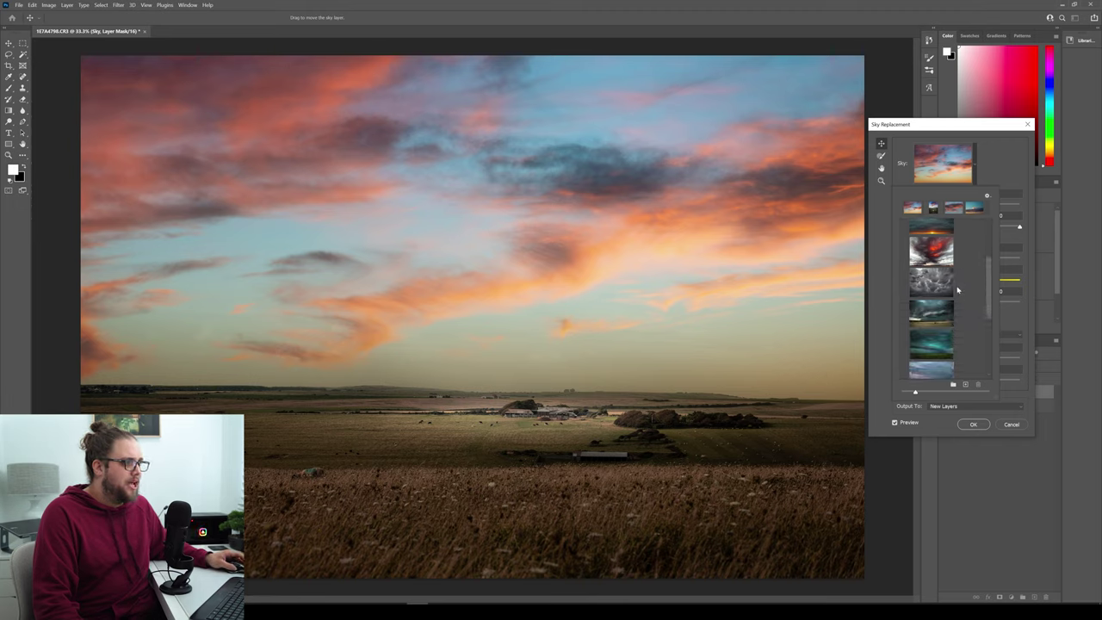
{"action": "scroll", "coordinate": [958, 284], "scroll_direction": "down", "scroll_amount": 3}
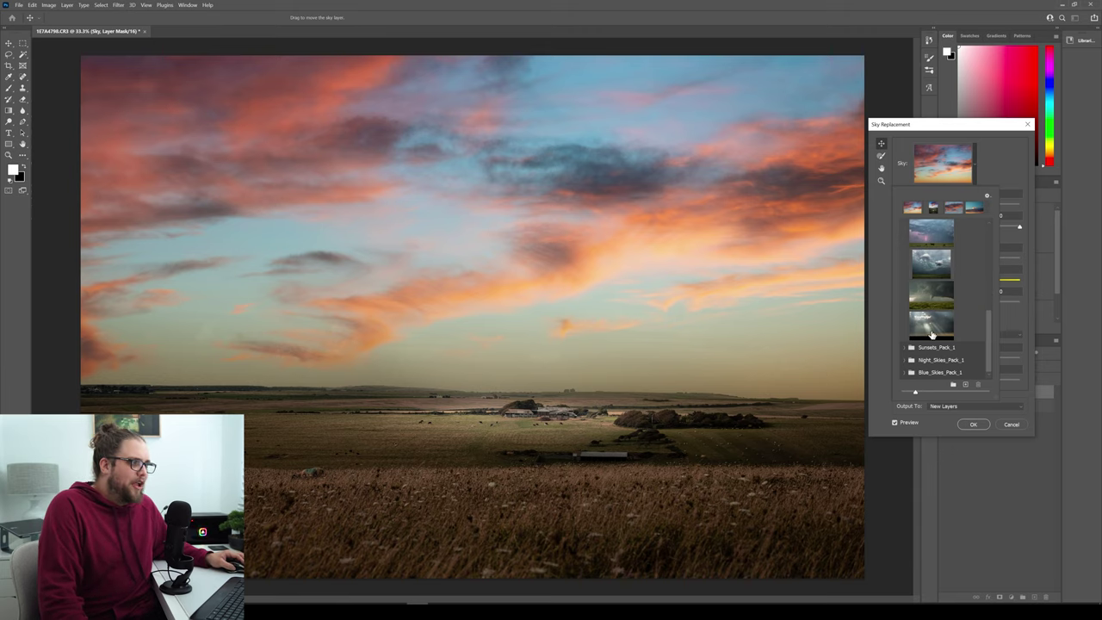
{"action": "left_click", "coordinate": [929, 330]}
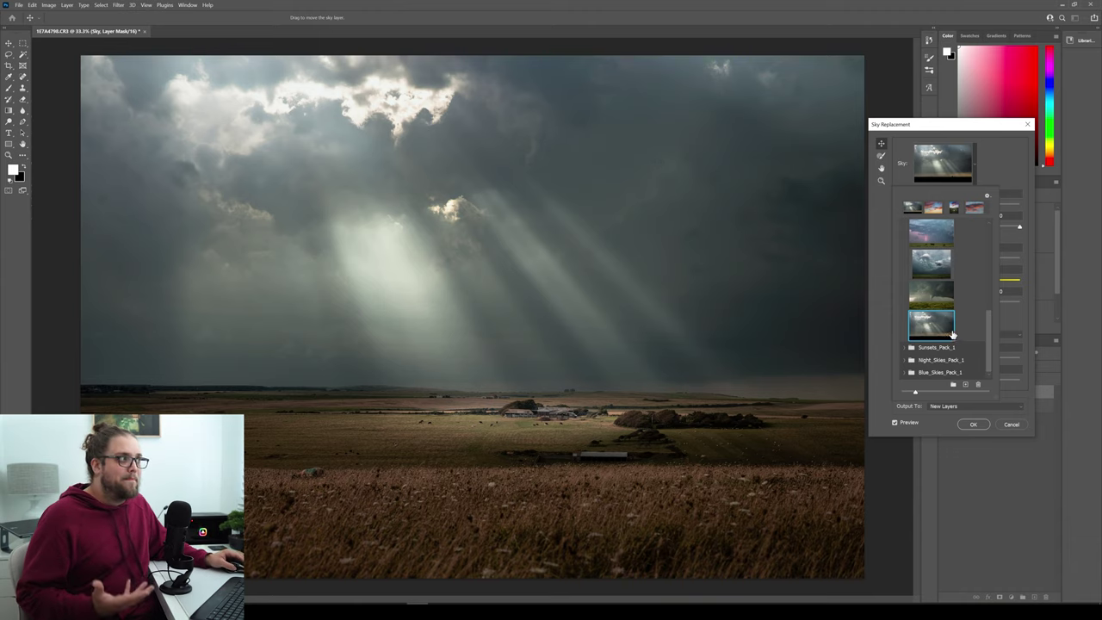
{"action": "left_click", "coordinate": [1001, 180]}
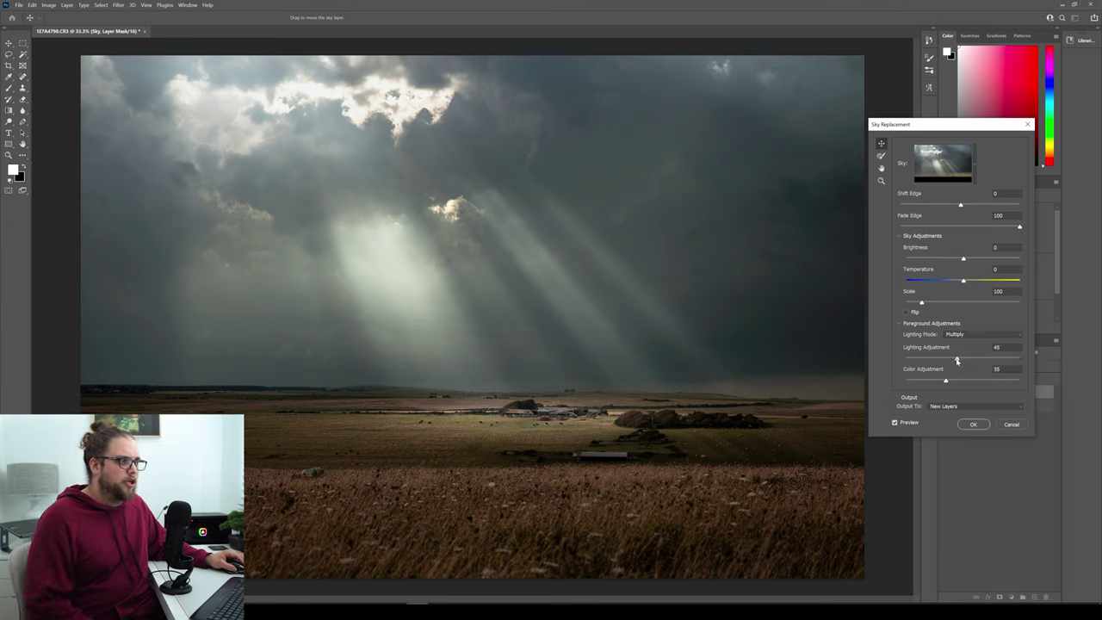
Step: Set the foreground lighting adjustment to 50 and color adjustment to 50, and apply the sky replacement as new layers
{"action": "left_click_drag", "start_coordinate": [963, 359], "coordinate": [1034, 359]}
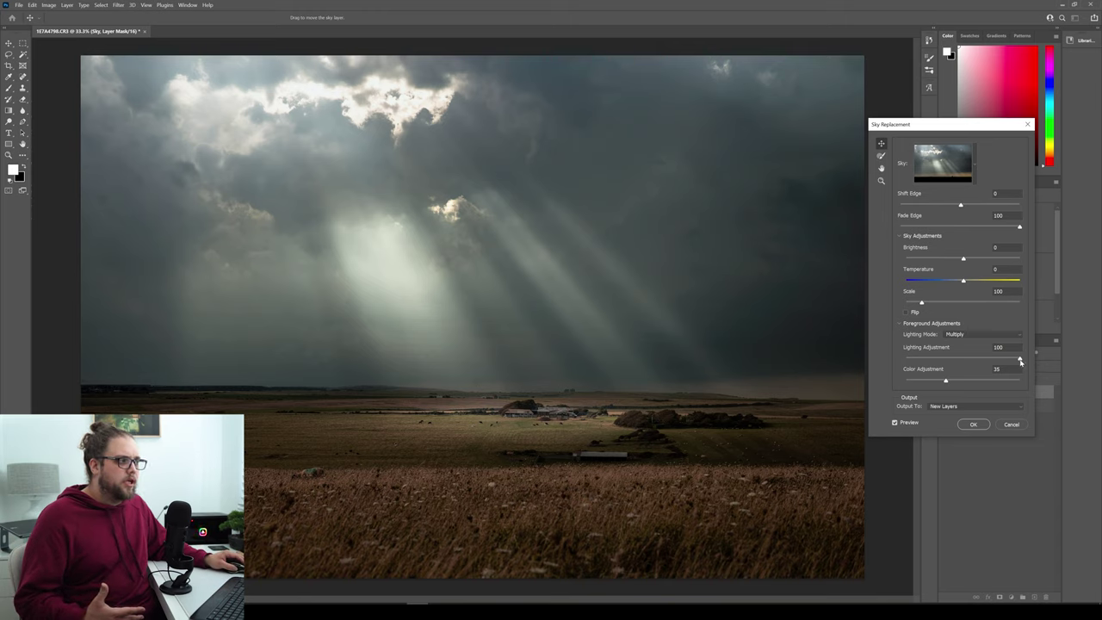
{"action": "left_click_drag", "start_coordinate": [976, 362], "coordinate": [906, 360]}
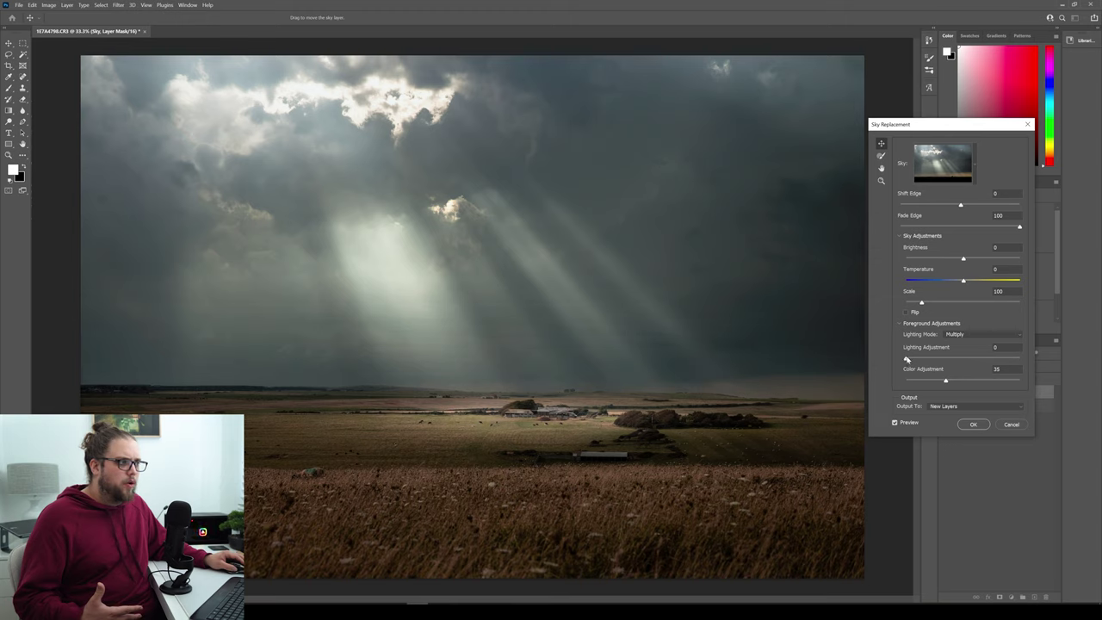
{"action": "left_click_drag", "start_coordinate": [906, 360], "coordinate": [1029, 360]}
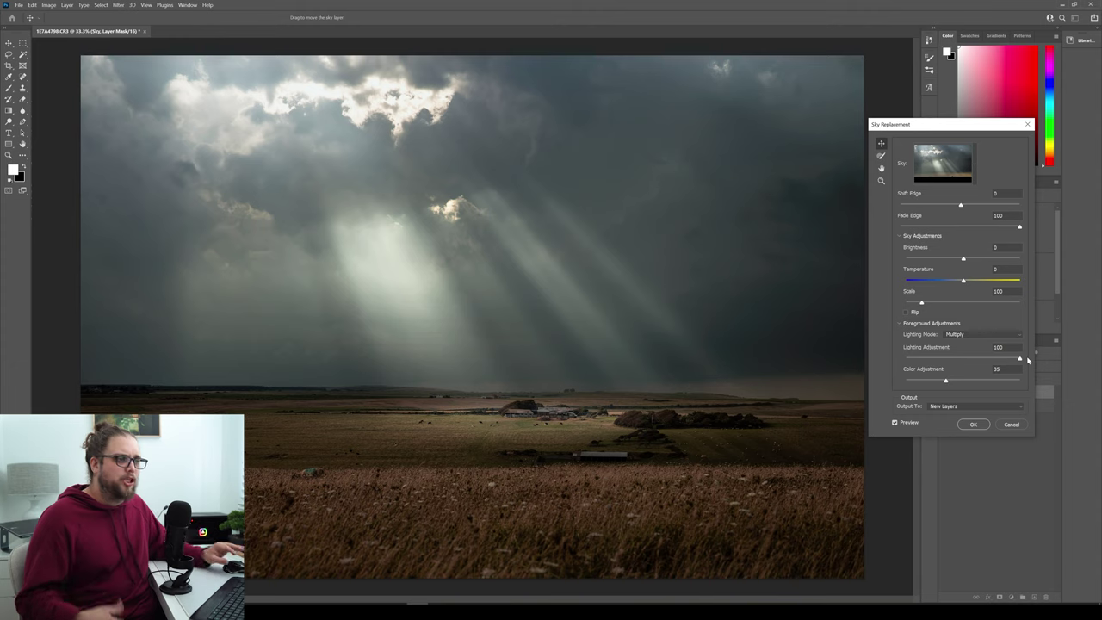
{"action": "left_click_drag", "start_coordinate": [989, 359], "coordinate": [969, 361]}
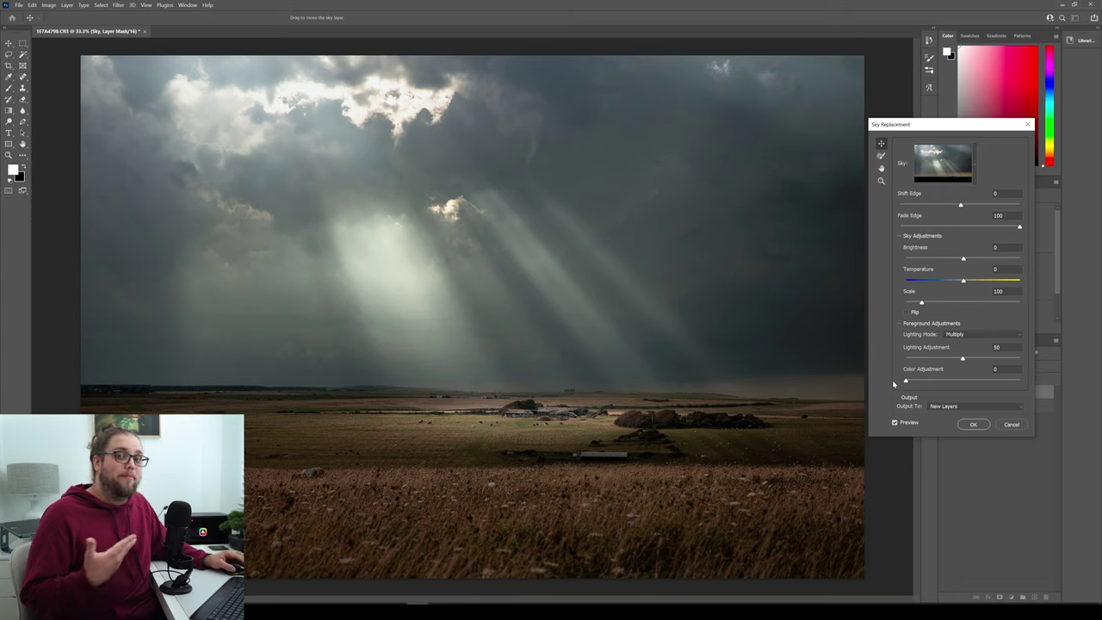
{"action": "left_click_drag", "start_coordinate": [906, 380], "coordinate": [955, 382]}
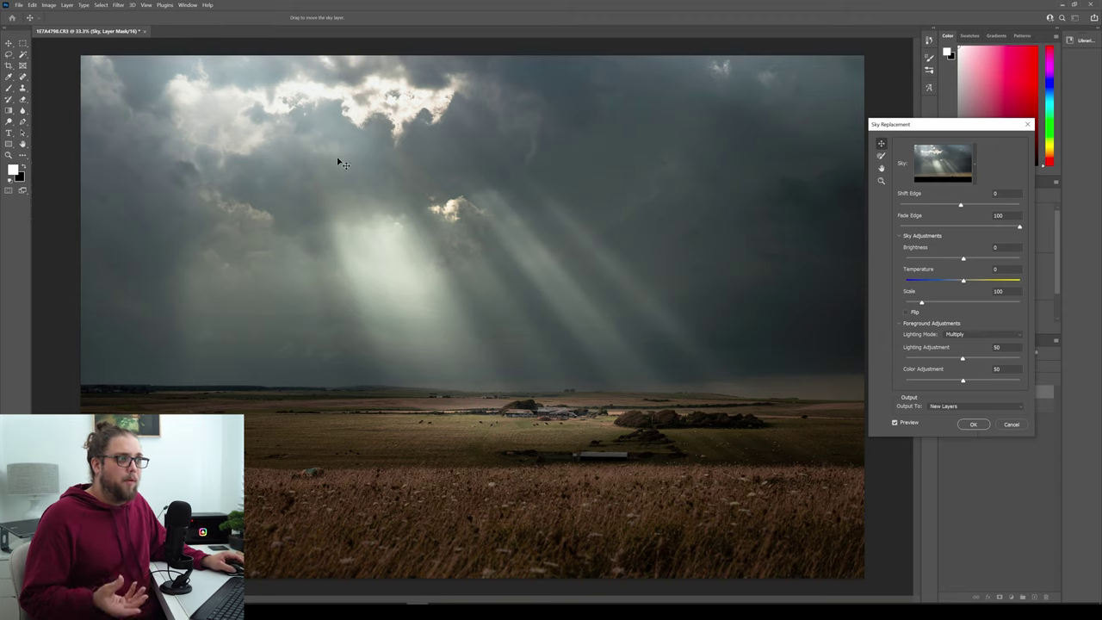
{"action": "left_click", "coordinate": [975, 424]}
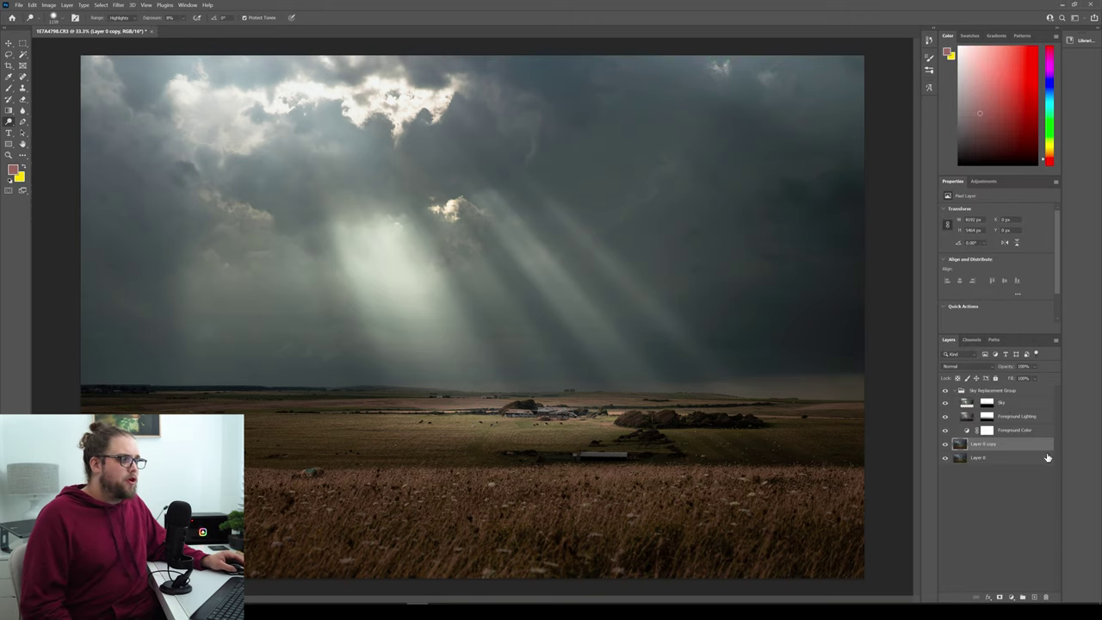
Step: Hide and show the Sky Replacement Group to compare the new sky with the original
{"action": "left_click", "coordinate": [957, 392]}
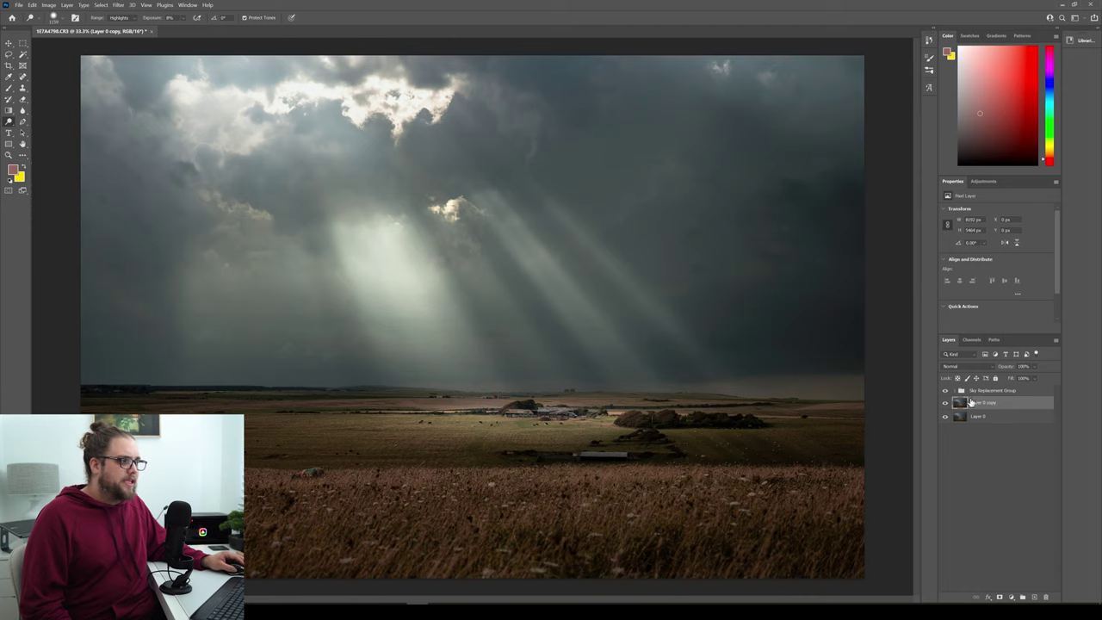
{"action": "left_click", "coordinate": [956, 392]}
{"action": "left_click", "coordinate": [946, 398]}
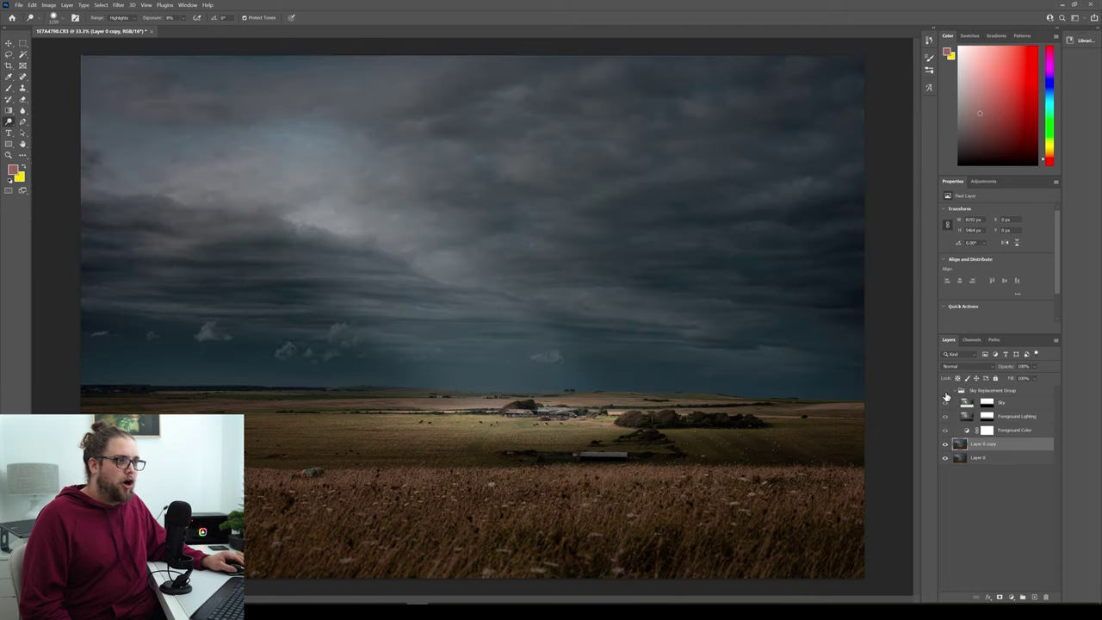
{"action": "left_click", "coordinate": [945, 392]}
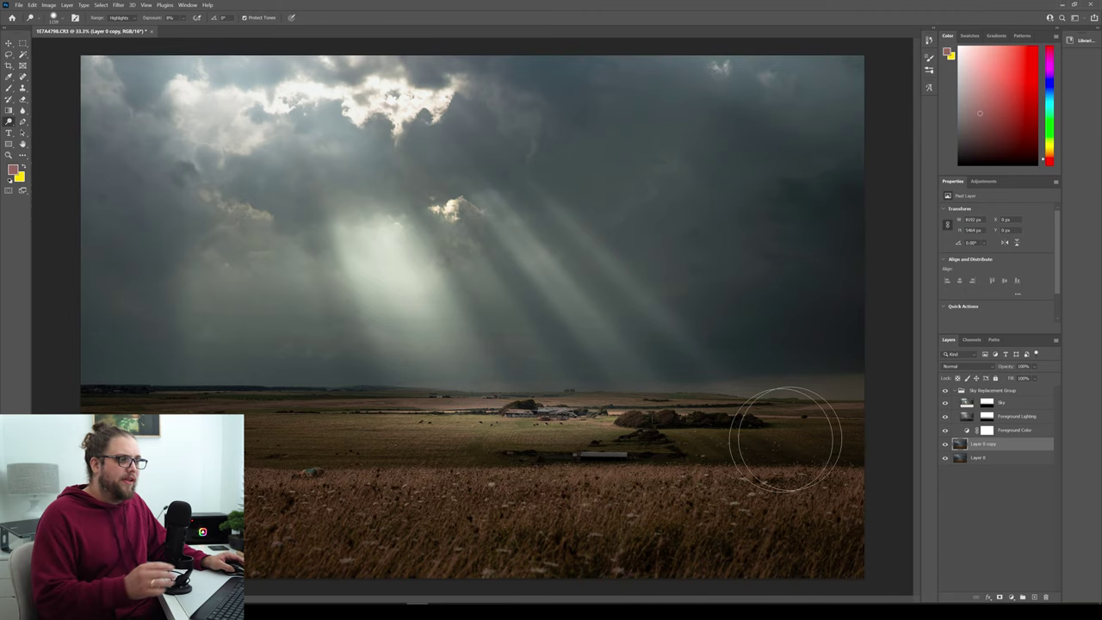
Step: Add a Curves adjustment layer that darkens the midtones, and place it above the collapsed Sky Replacement Group
{"action": "left_click", "coordinate": [1000, 489]}
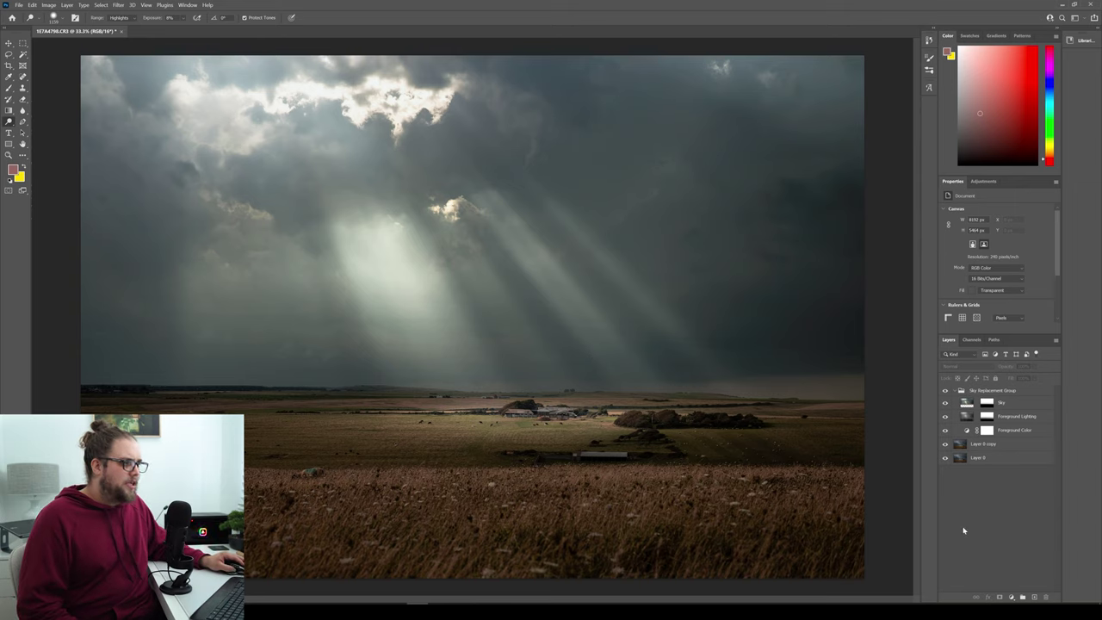
{"action": "left_click", "coordinate": [1011, 597]}
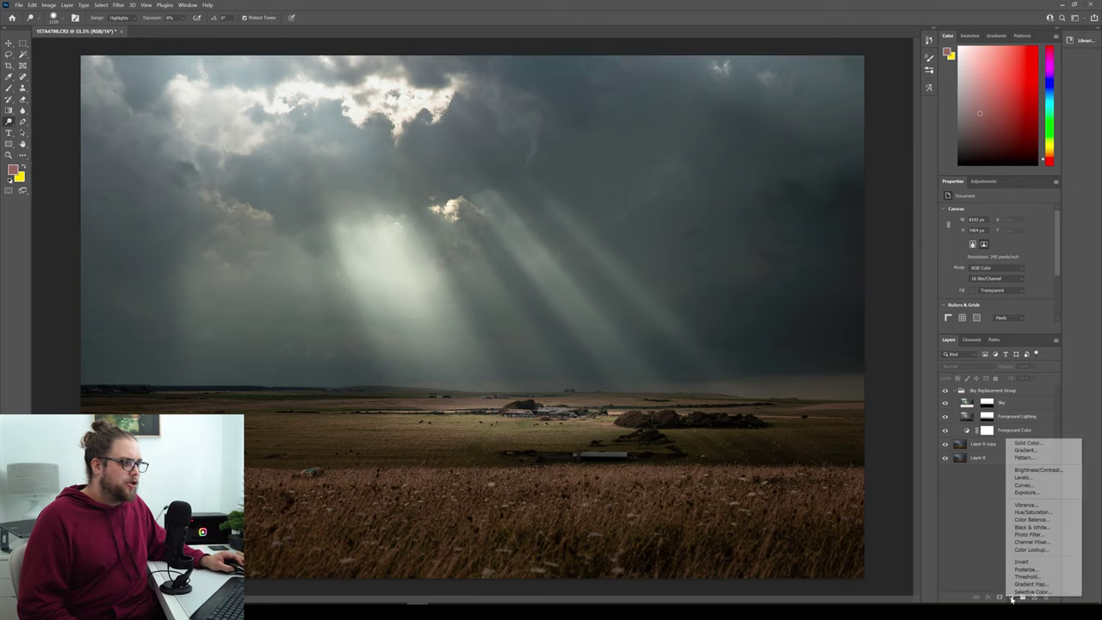
{"action": "left_click", "coordinate": [1038, 487]}
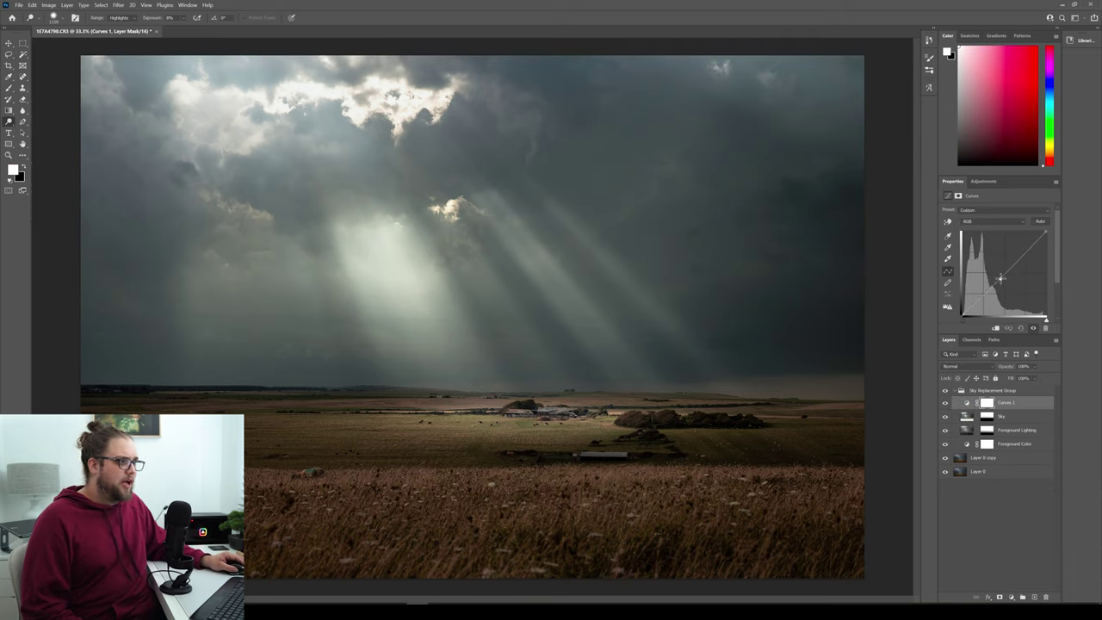
{"action": "left_click_drag", "start_coordinate": [1005, 281], "coordinate": [1006, 284]}
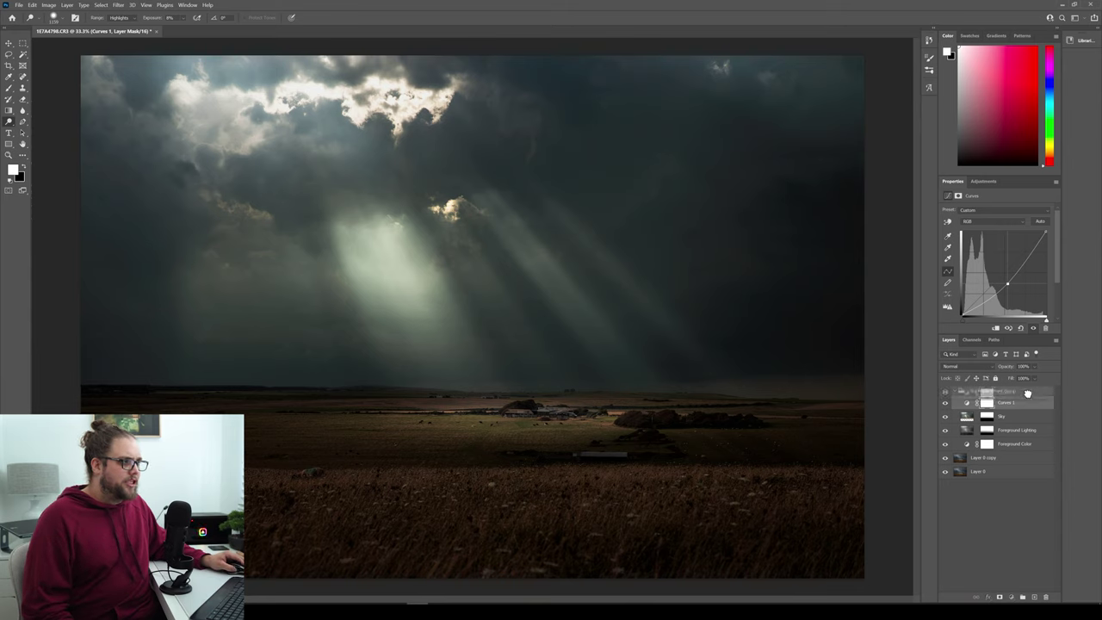
{"action": "left_click_drag", "start_coordinate": [1031, 405], "coordinate": [1033, 388]}
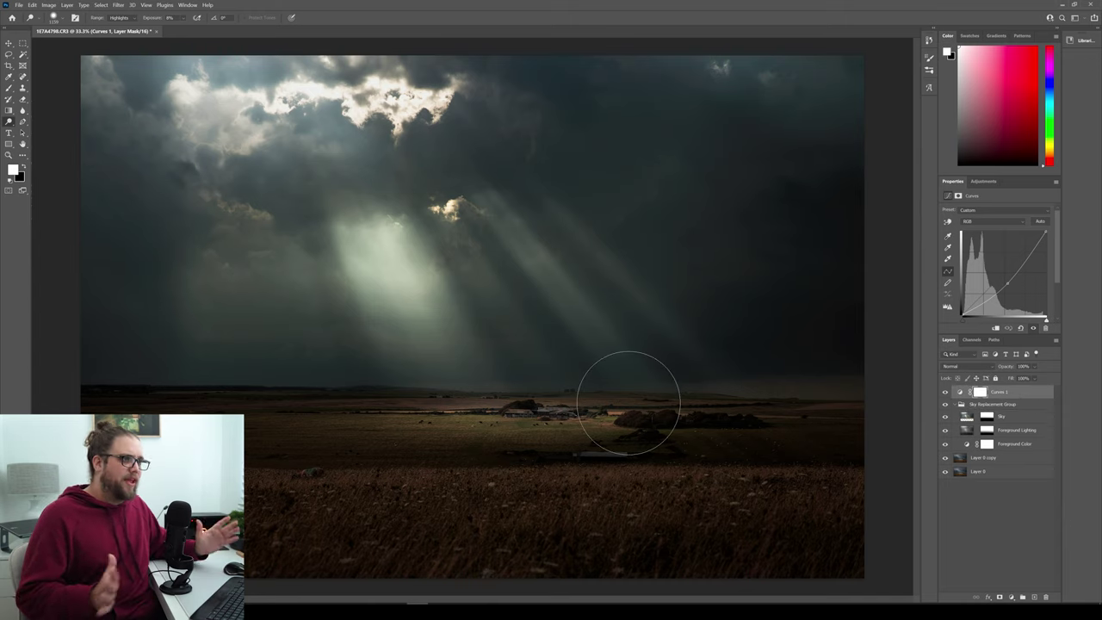
{"action": "left_click", "coordinate": [957, 405]}
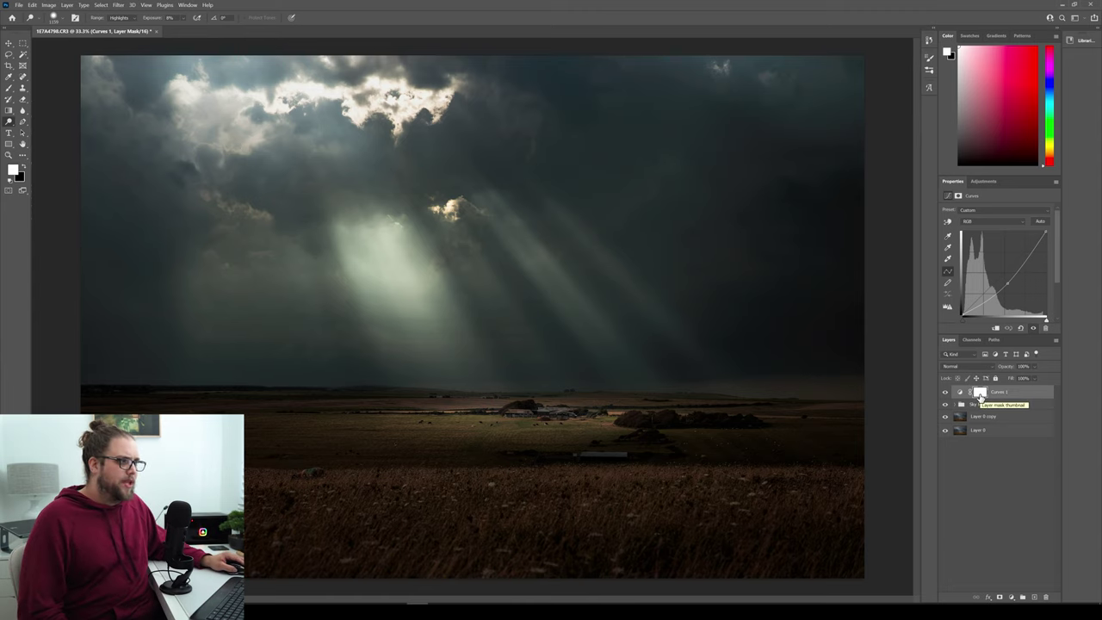
Step: Paint black with a large soft brush on the Curves layer mask over the farm and surrounding fields to restore their light
{"action": "left_click", "coordinate": [10, 88]}
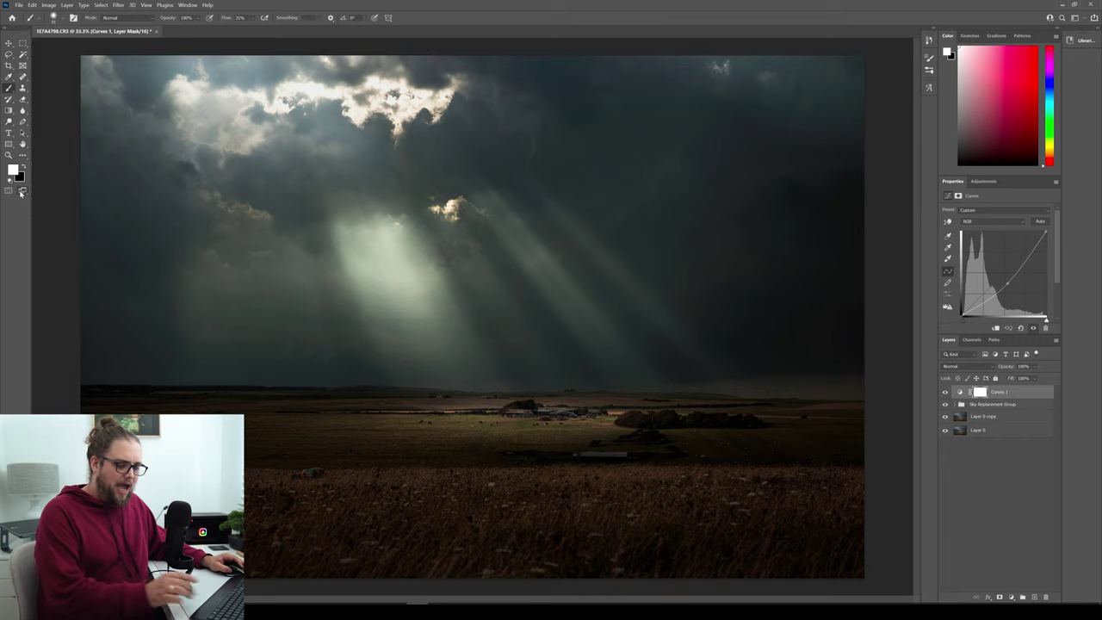
{"action": "key", "text": "x"}
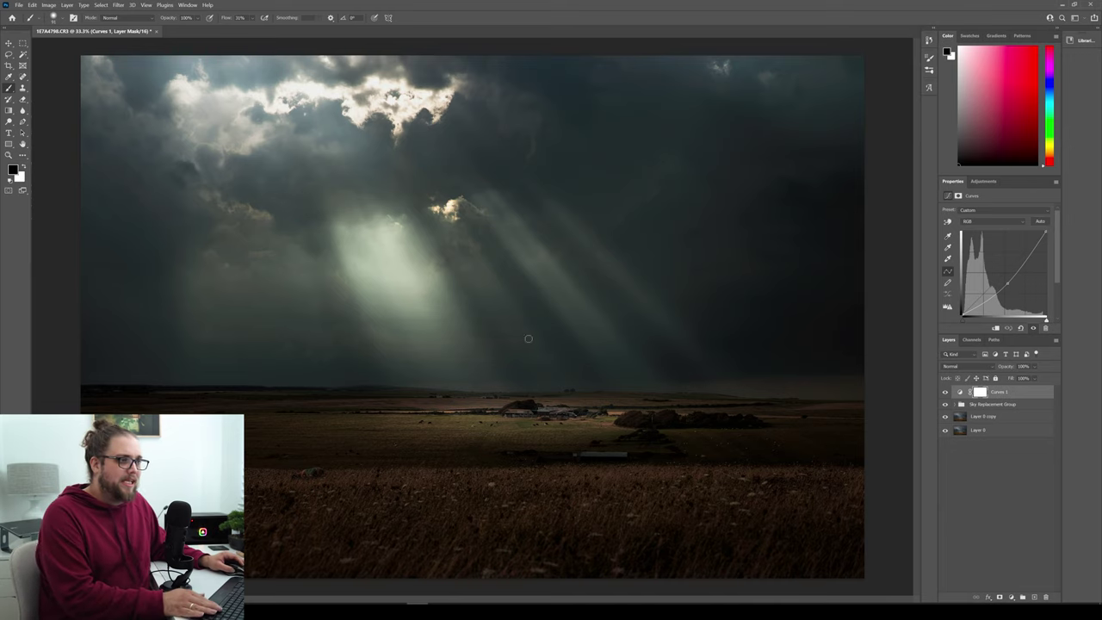
{"action": "mouse_move", "coordinate": [415, 377]}
{"action": "left_mouse_down"}
{"action": "mouse_move", "coordinate": [470, 376]}
{"action": "mouse_move", "coordinate": [509, 394]}
{"action": "mouse_move", "coordinate": [504, 338]}
{"action": "mouse_move", "coordinate": [497, 485]}
{"action": "mouse_move", "coordinate": [512, 224]}
{"action": "left_mouse_up"}
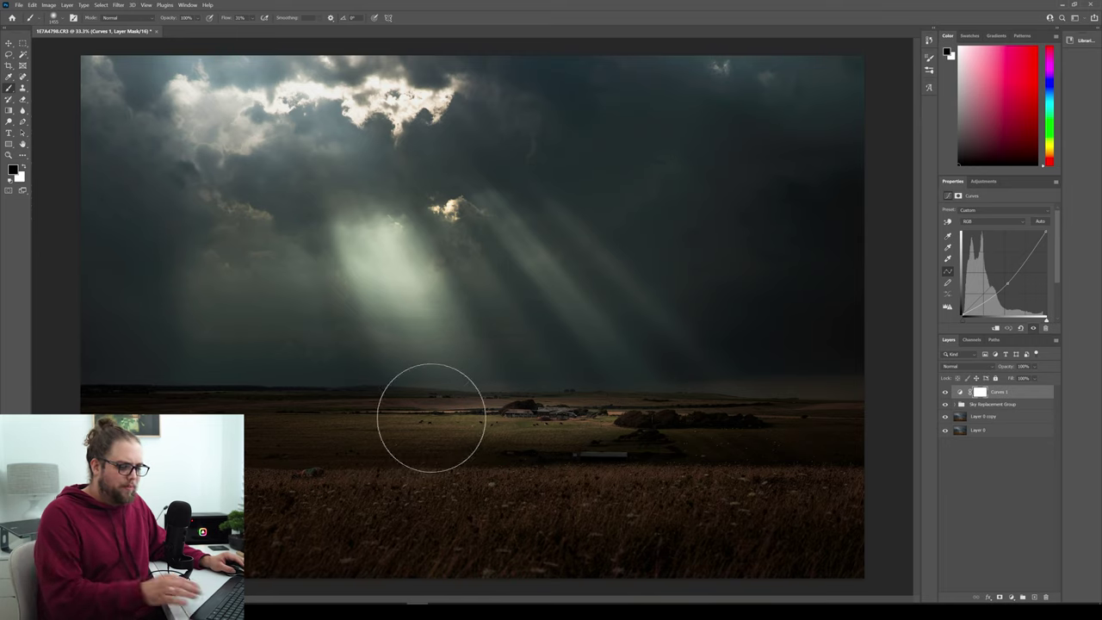
{"action": "left_click", "coordinate": [415, 421]}
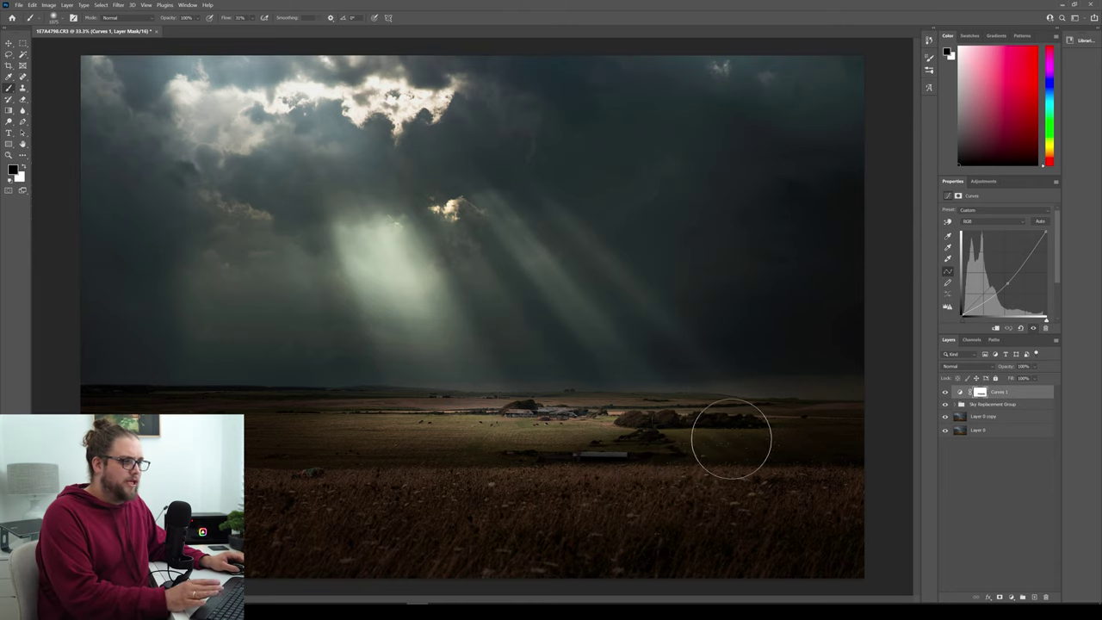
{"action": "left_click_drag", "start_coordinate": [718, 463], "coordinate": [694, 455]}
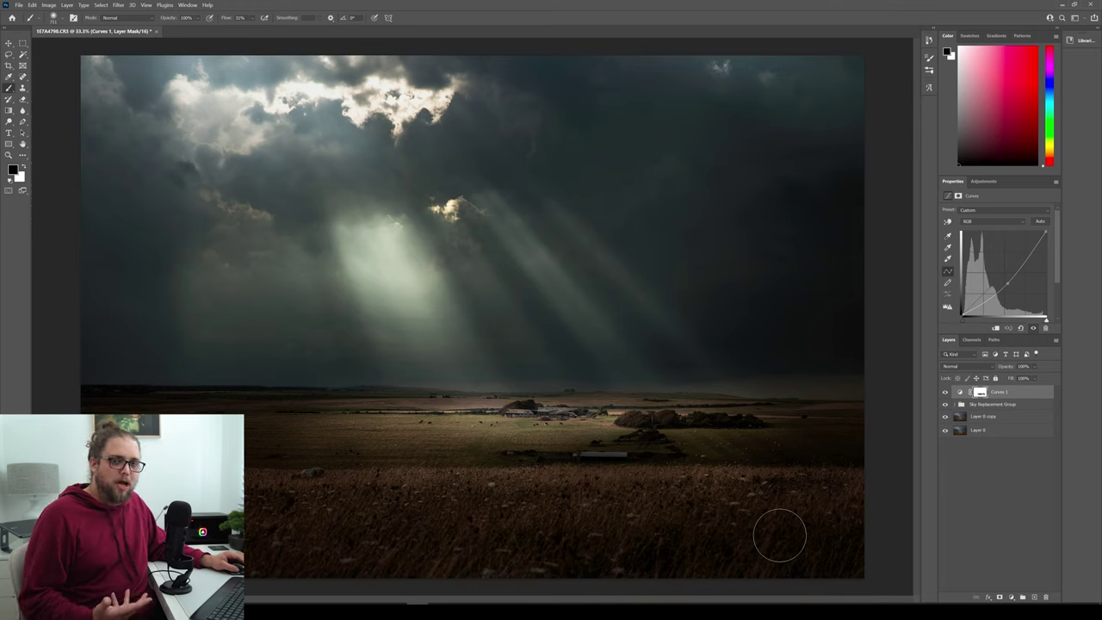
Step: Add a Color Lookup adjustment layer on top using the TealOrangePlusContrast.3DL 3D LUT
{"action": "left_click", "coordinate": [1002, 482]}
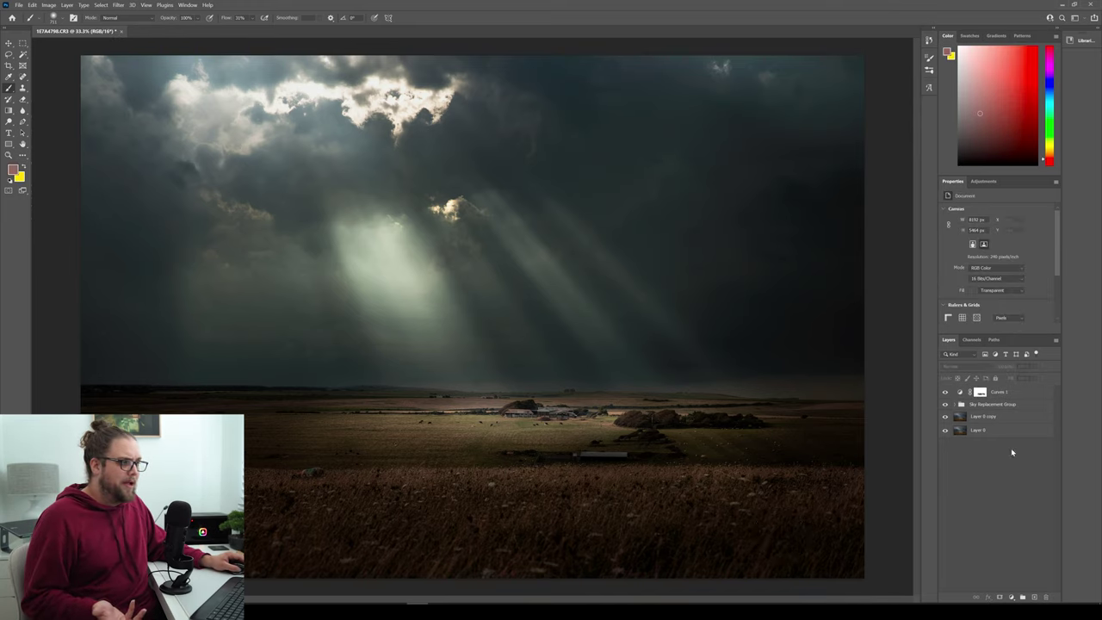
{"action": "left_click", "coordinate": [1013, 598]}
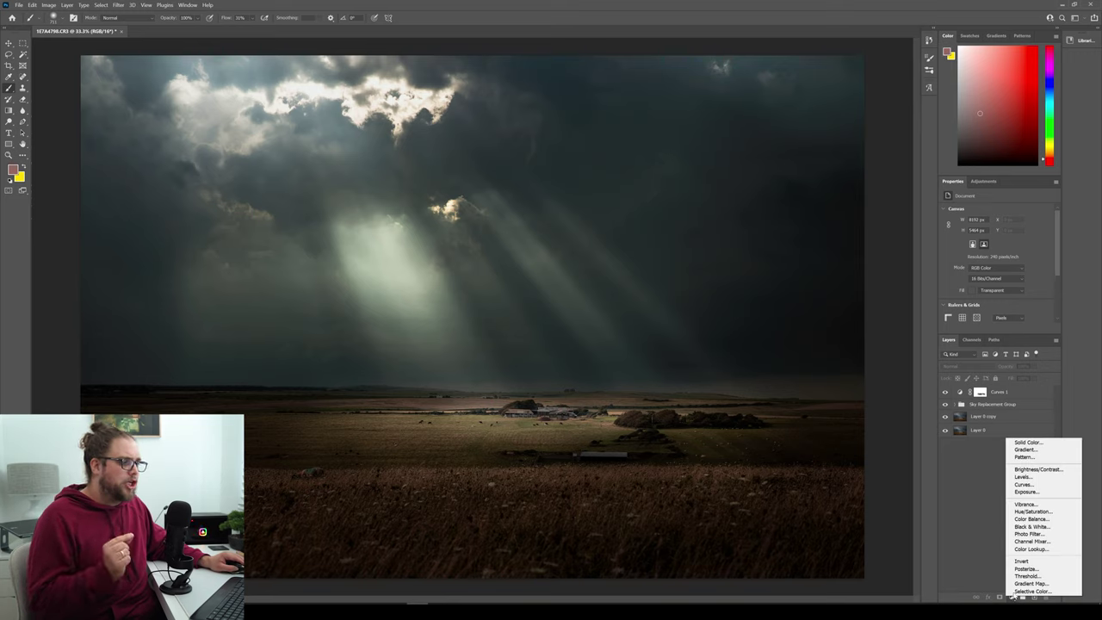
{"action": "left_click", "coordinate": [1031, 549]}
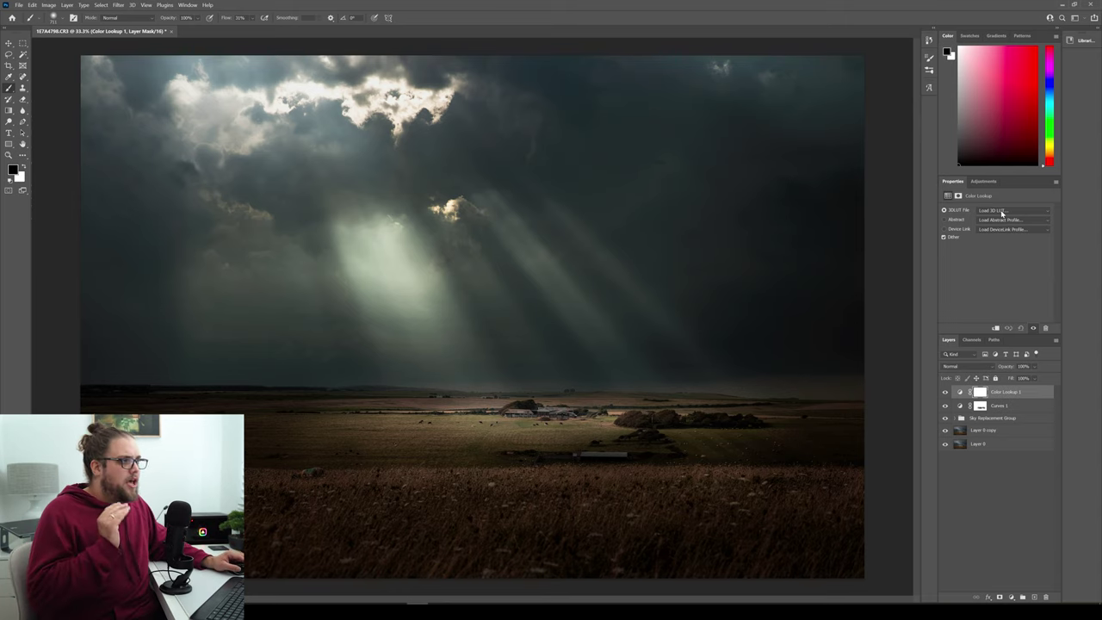
{"action": "left_click", "coordinate": [1002, 212]}
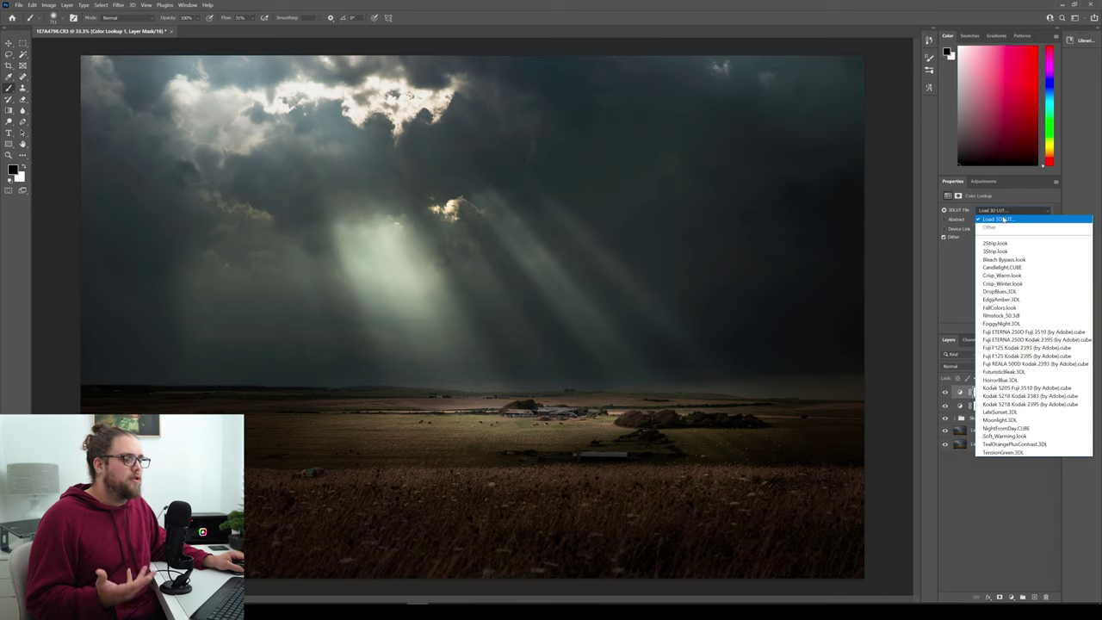
{"action": "left_click", "coordinate": [1035, 446]}
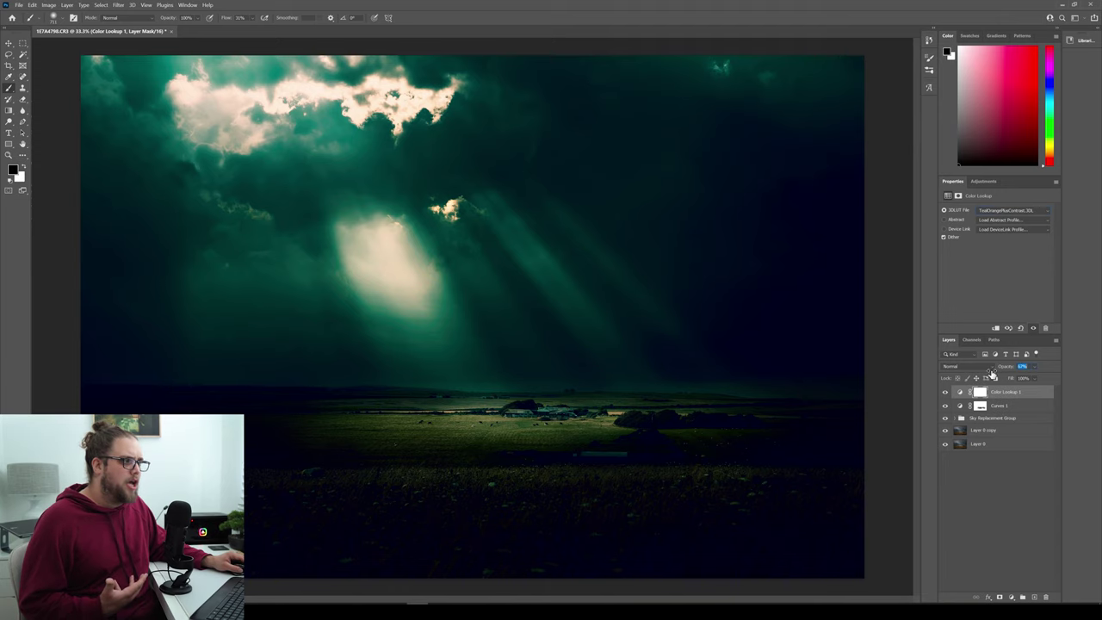
Step: Lower the Color Lookup layer's opacity to 37% and try the Fuji ETERNA 250D Fuji 3510 3D LUT
{"action": "left_click_drag", "start_coordinate": [991, 373], "coordinate": [989, 375]}
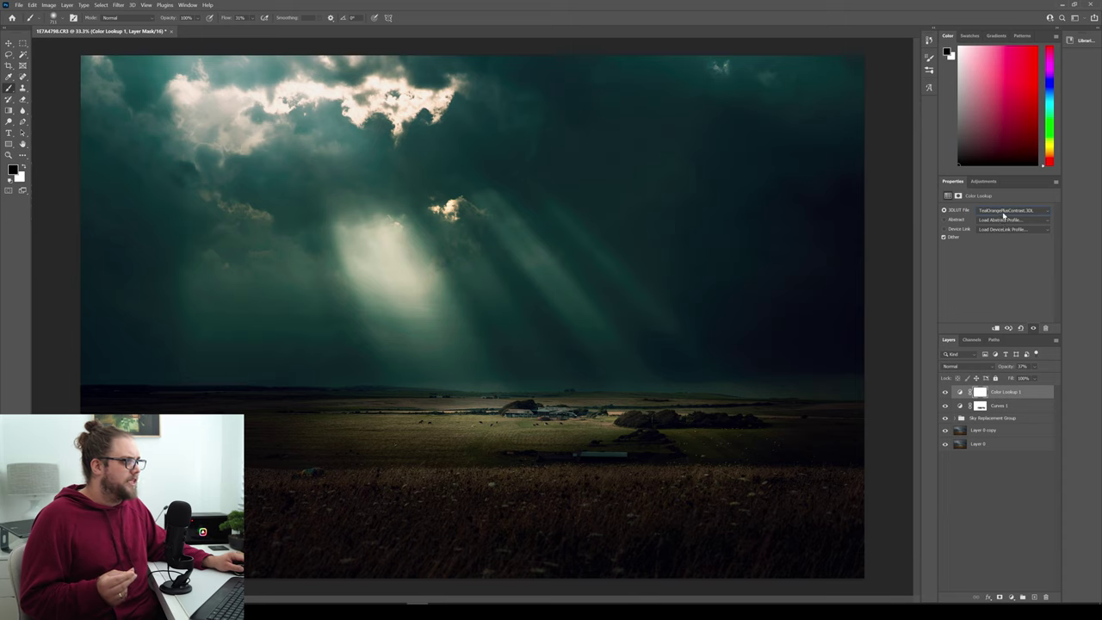
{"action": "left_click", "coordinate": [1012, 210]}
{"action": "key", "text": "Escape"}
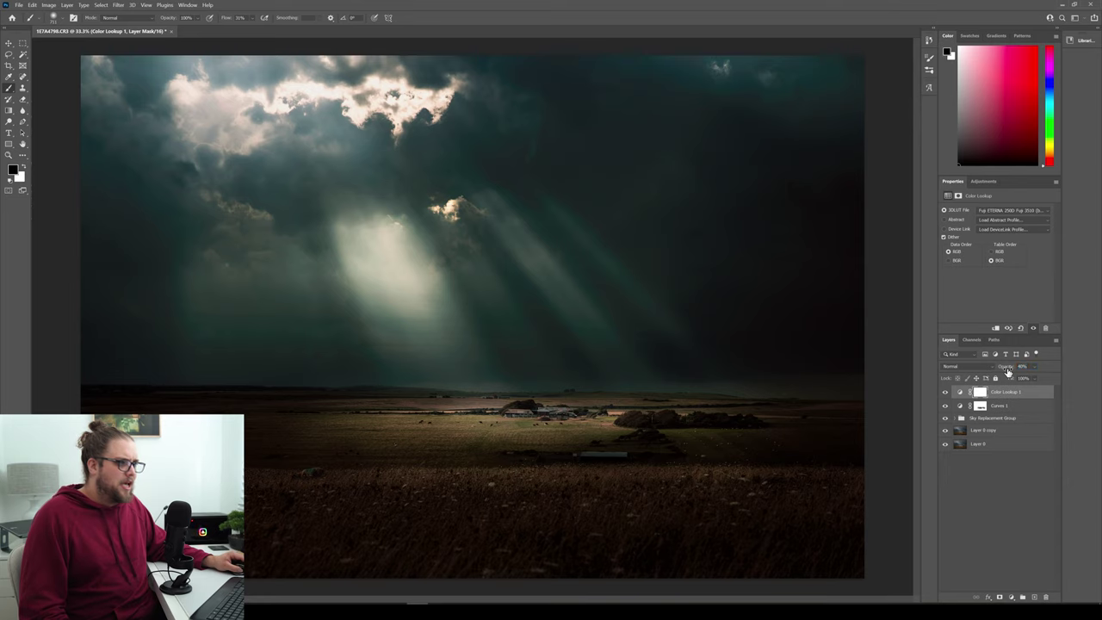
Step: Try the Moonlight.3DL LUT on the Color Lookup layer with its opacity reduced to about 28%
{"action": "left_click", "coordinate": [1010, 217]}
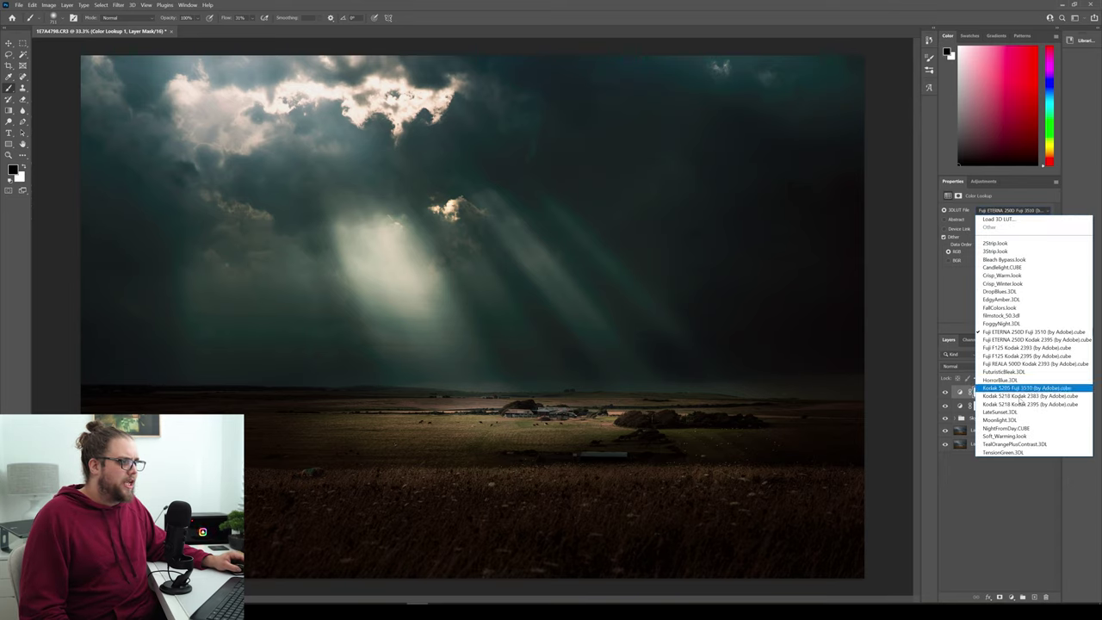
{"action": "left_click", "coordinate": [1018, 419]}
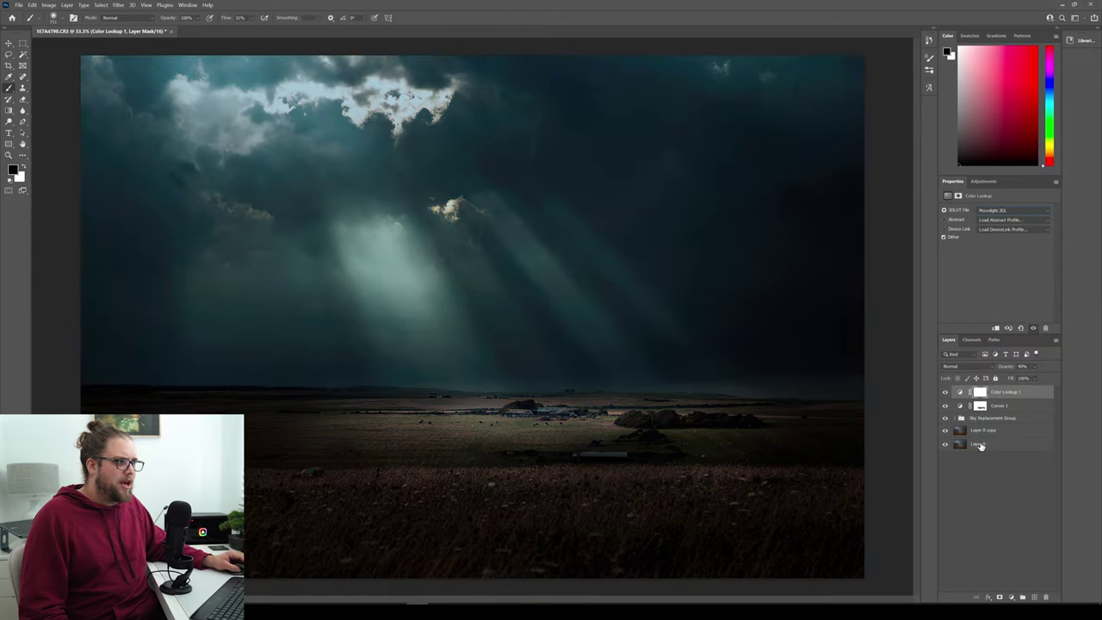
{"action": "left_click_drag", "start_coordinate": [1000, 369], "coordinate": [999, 369]}
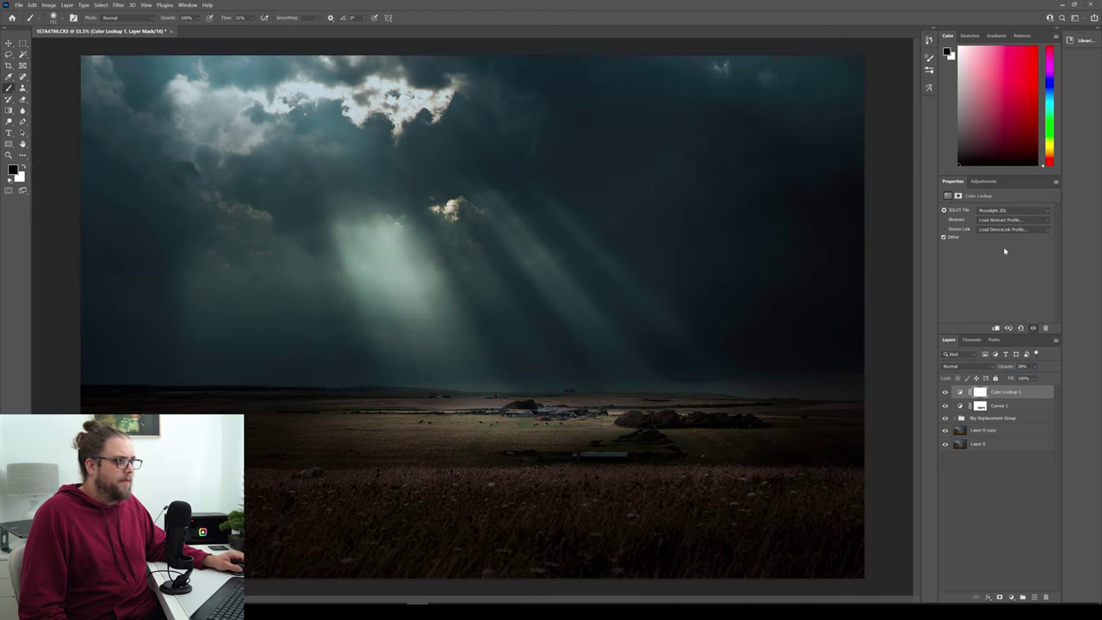
Step: Set the Color Lookup layer to the Fuji ETERNA 250D Fuji 3510 LUT at about 26% opacity, and toggle its visibility to compare
{"action": "left_click", "coordinate": [1013, 210]}
{"action": "left_click", "coordinate": [1015, 333]}
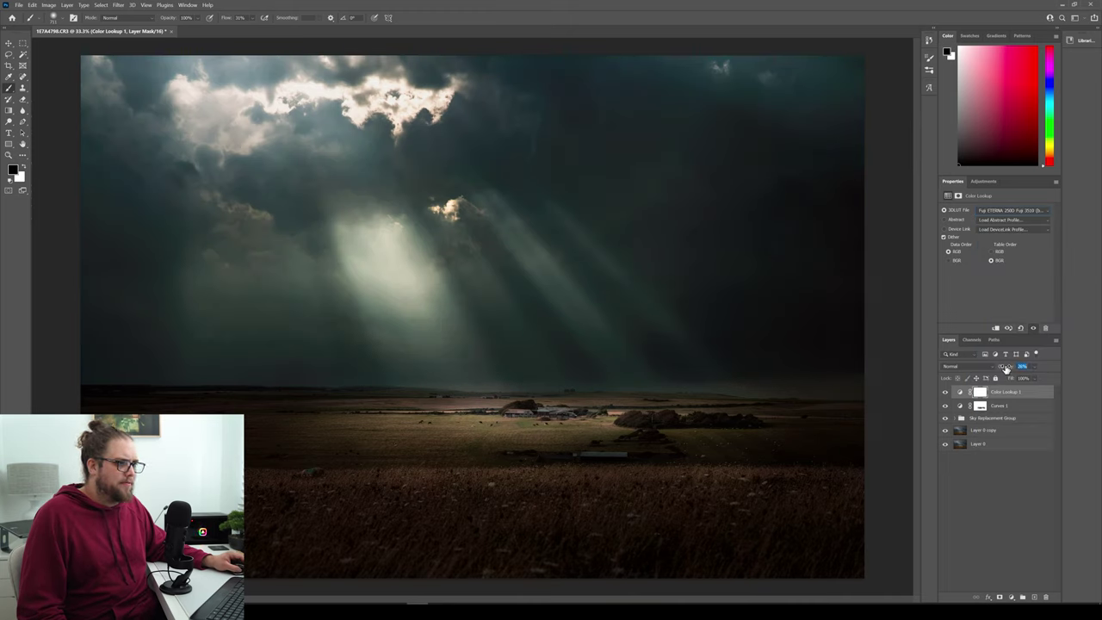
{"action": "left_click", "coordinate": [944, 393]}
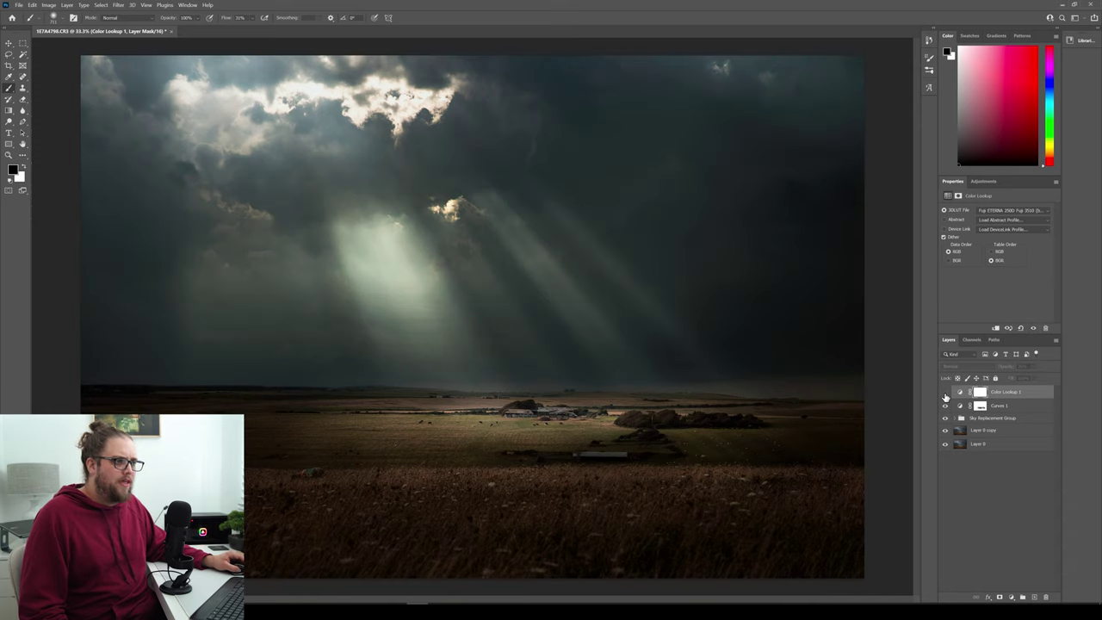
{"action": "left_click", "coordinate": [944, 392]}
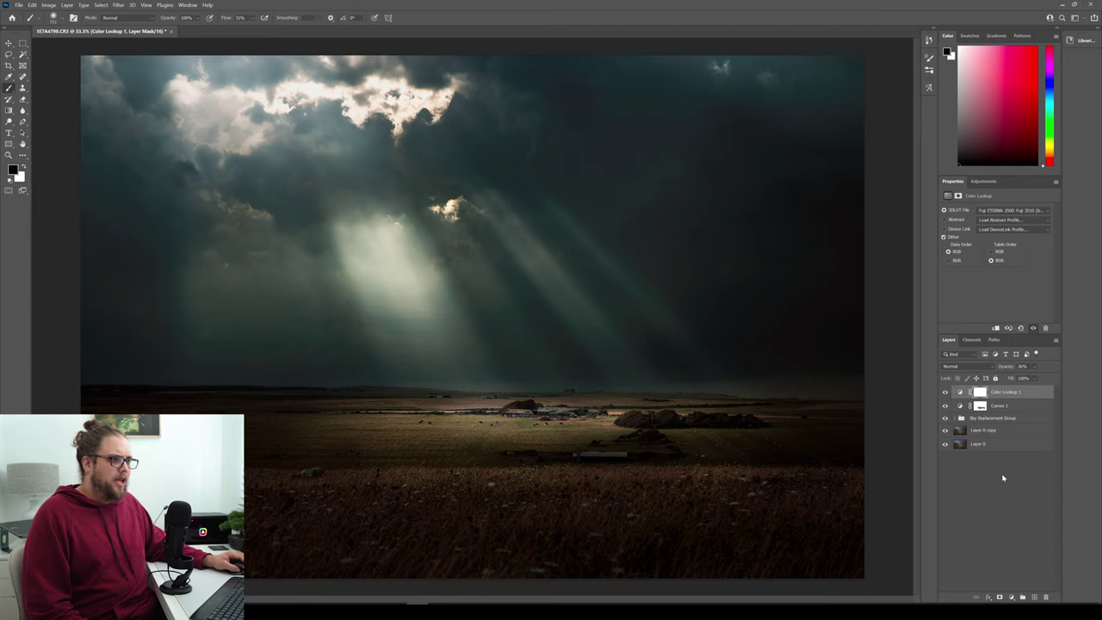
Step: Add a Curves adjustment layer on top that brightens the midtones, and invert its mask to black
{"action": "left_click", "coordinate": [1012, 597]}
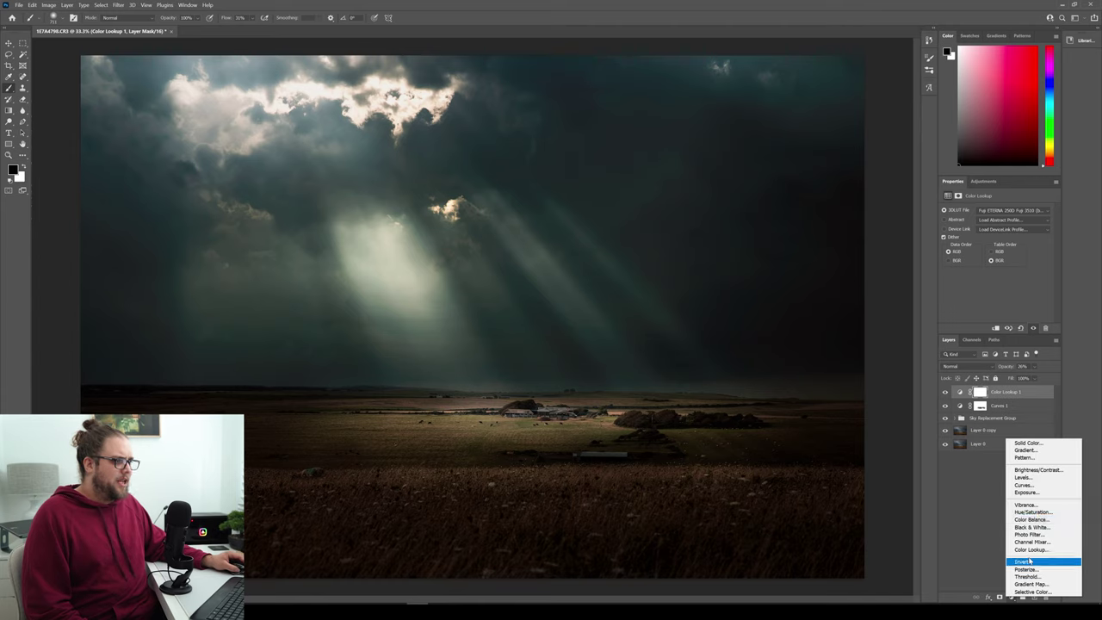
{"action": "left_click", "coordinate": [1036, 490]}
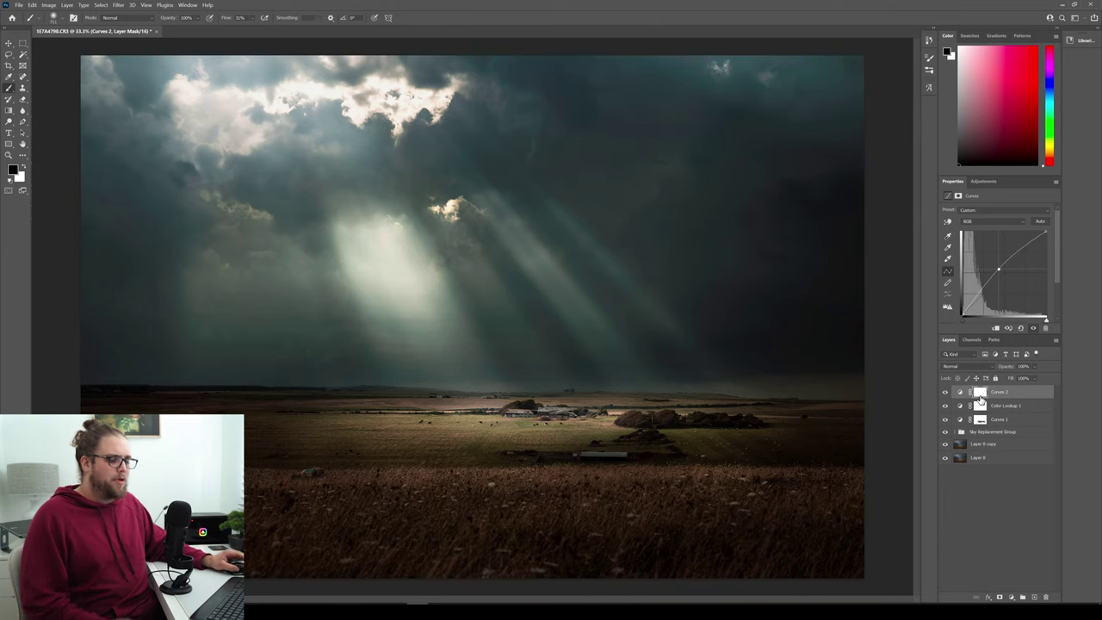
{"action": "key", "text": "ctrl+i"}
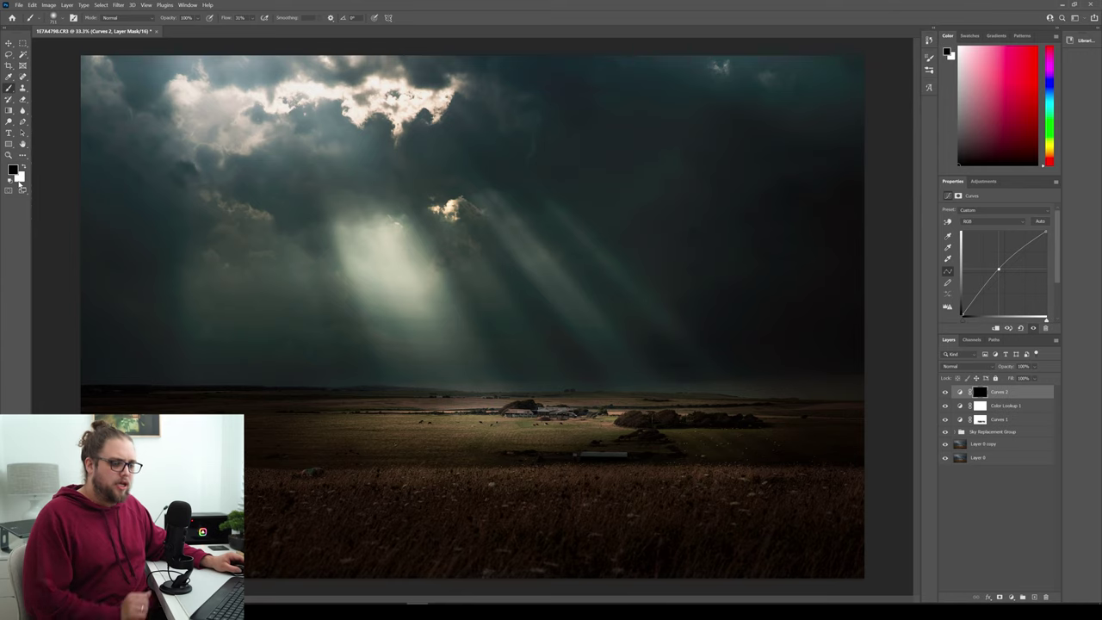
Step: Paint white with a soft brush on the new Curves layer mask over the farm and the fields around it to brighten them
{"action": "left_click", "coordinate": [21, 165]}
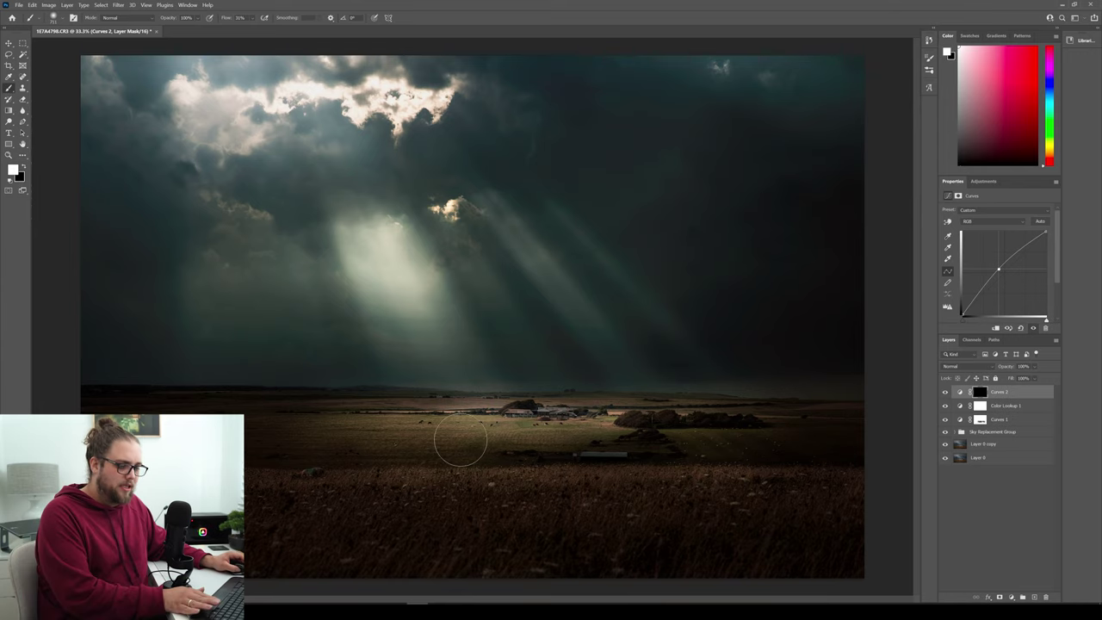
{"action": "mouse_move", "coordinate": [430, 459]}
{"action": "left_mouse_down"}
{"action": "mouse_move", "coordinate": [473, 462]}
{"action": "mouse_move", "coordinate": [448, 458]}
{"action": "left_mouse_up"}
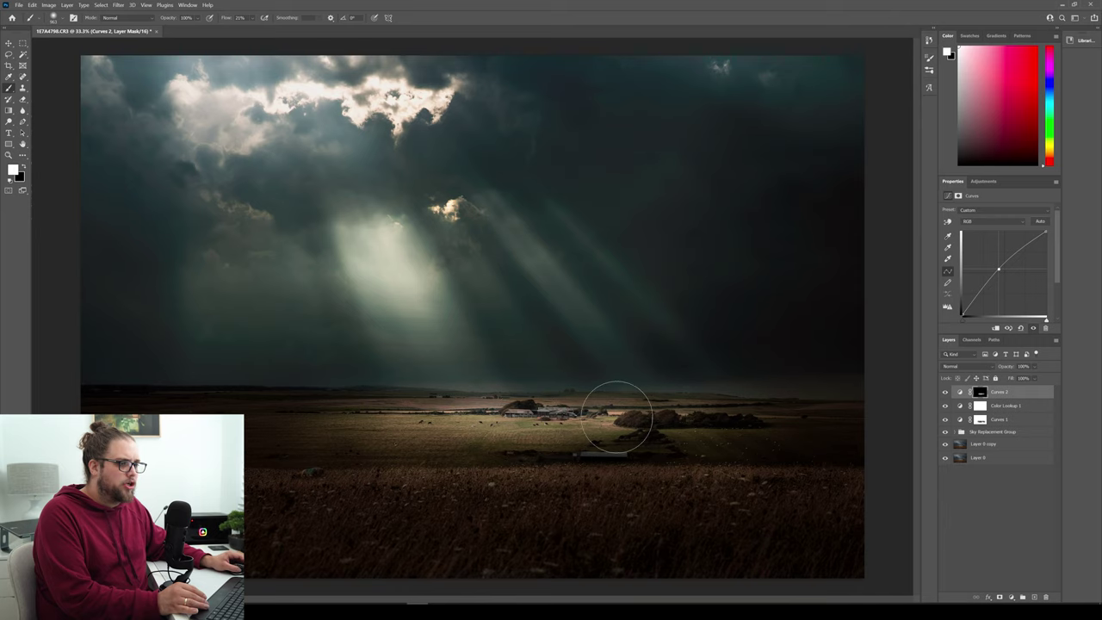
{"action": "left_click", "coordinate": [560, 422]}
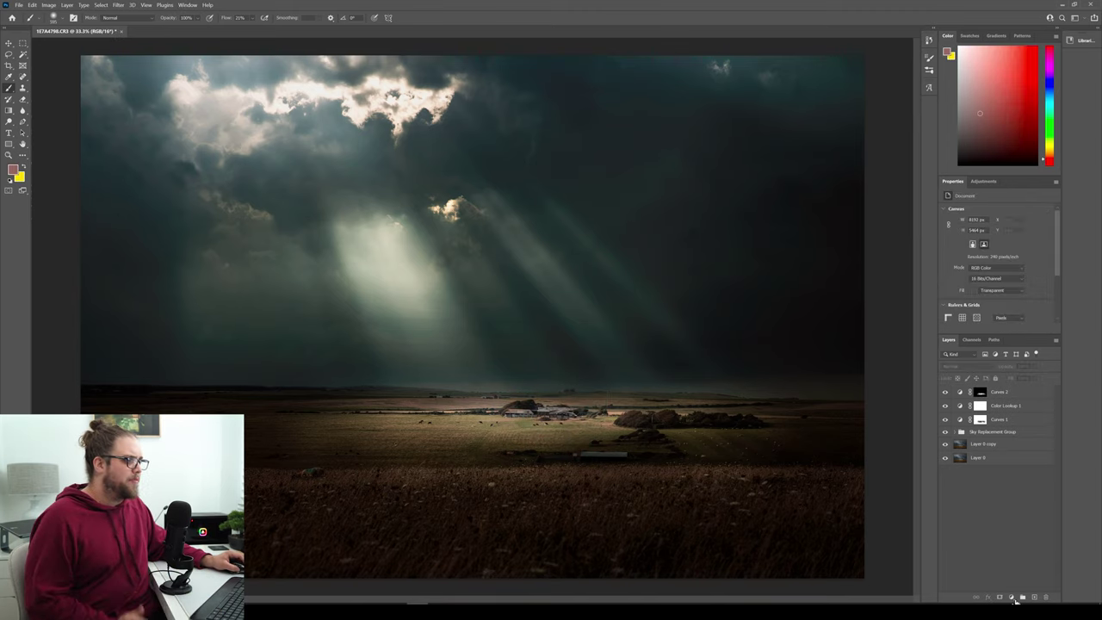
Step: Add a second Color Lookup adjustment layer with the Moonlight.3DL LUT at 42% opacity, and invert its mask to black
{"action": "left_click", "coordinate": [1010, 597]}
{"action": "left_click", "coordinate": [1049, 555]}
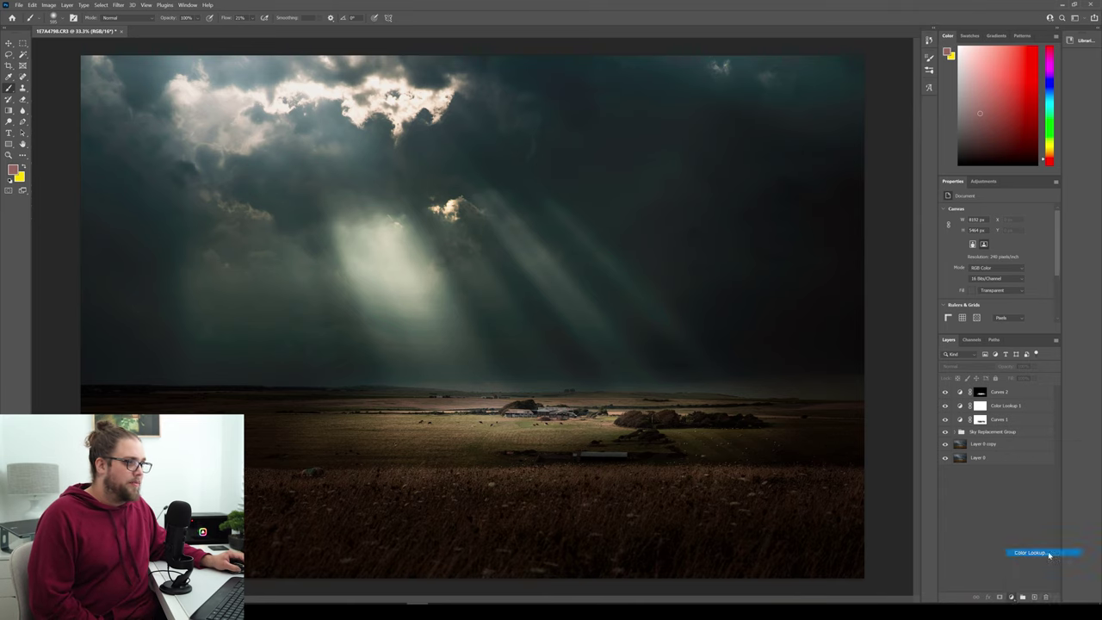
{"action": "left_click", "coordinate": [1014, 210]}
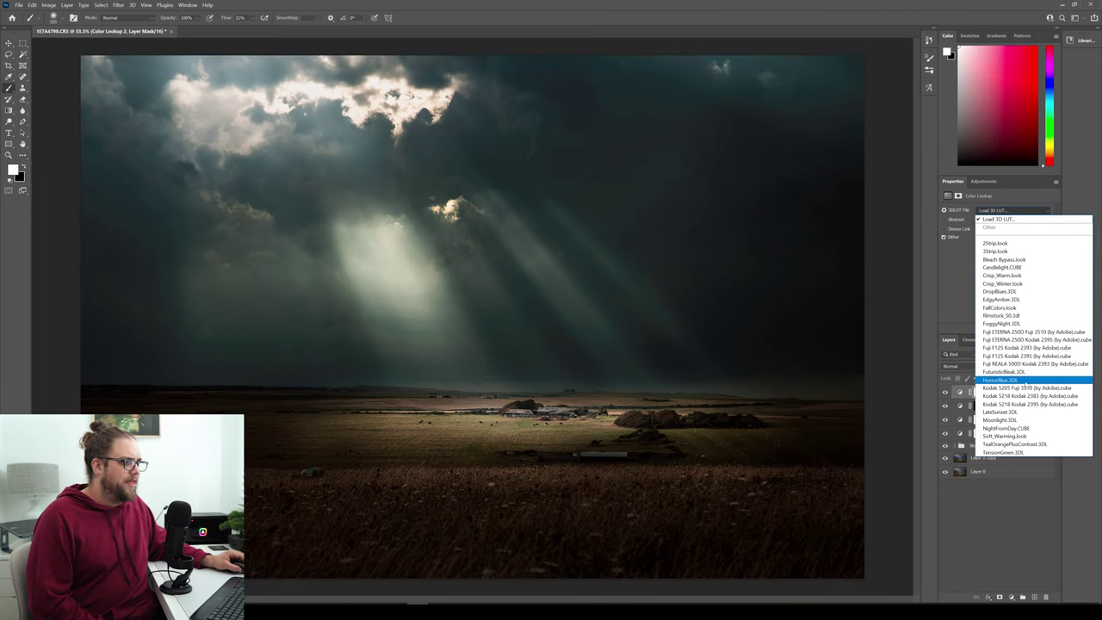
{"action": "left_click", "coordinate": [1013, 420]}
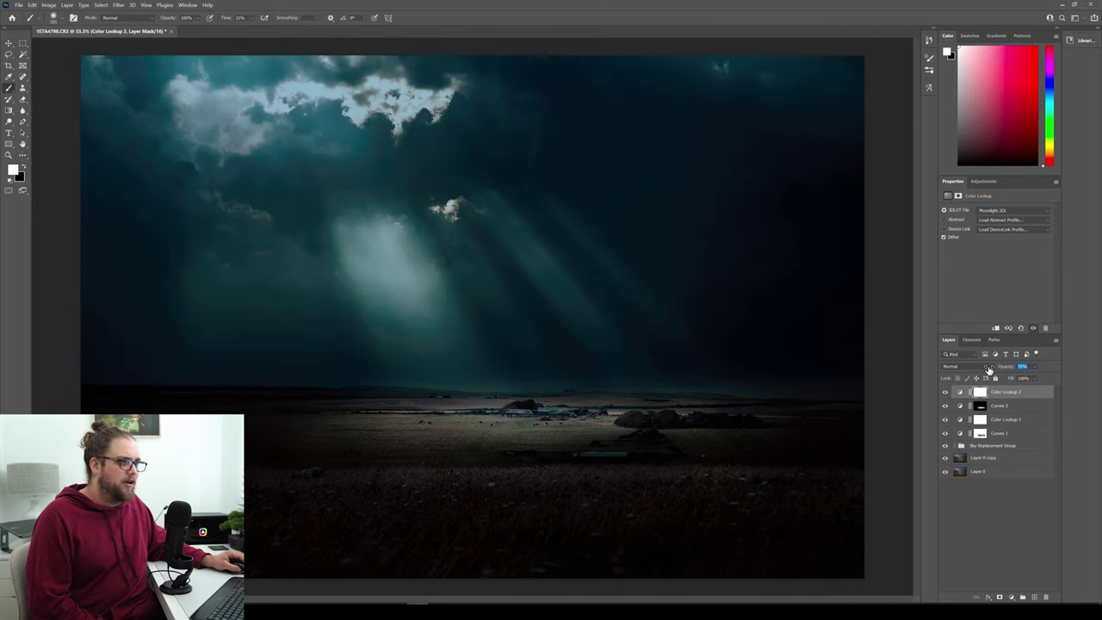
{"action": "left_click_drag", "start_coordinate": [985, 371], "coordinate": [983, 372]}
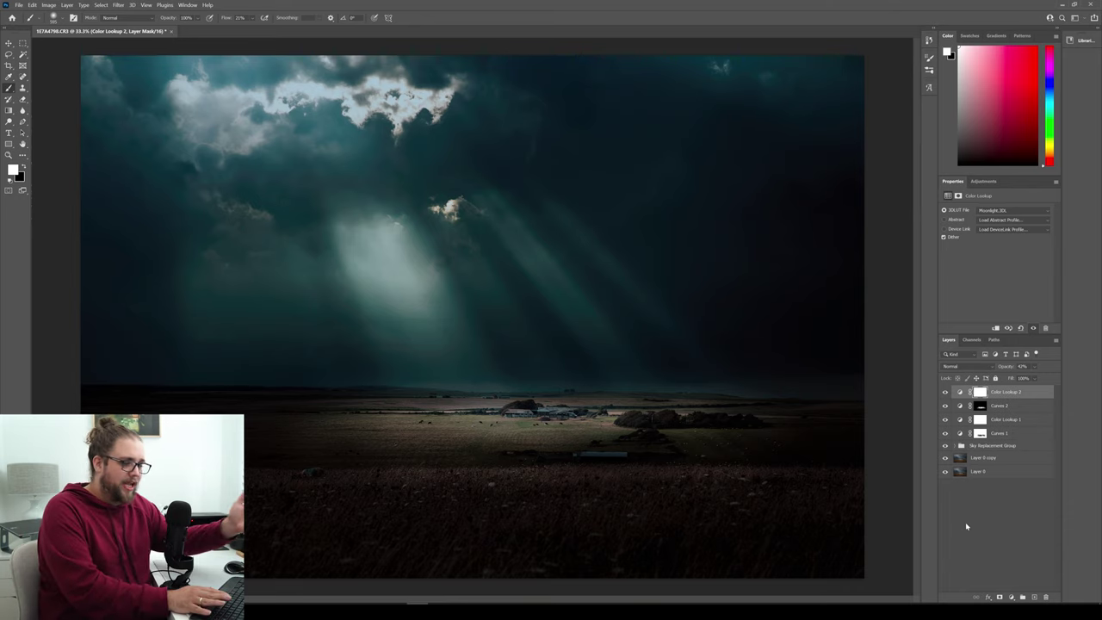
{"action": "key", "text": "ctrl+i"}
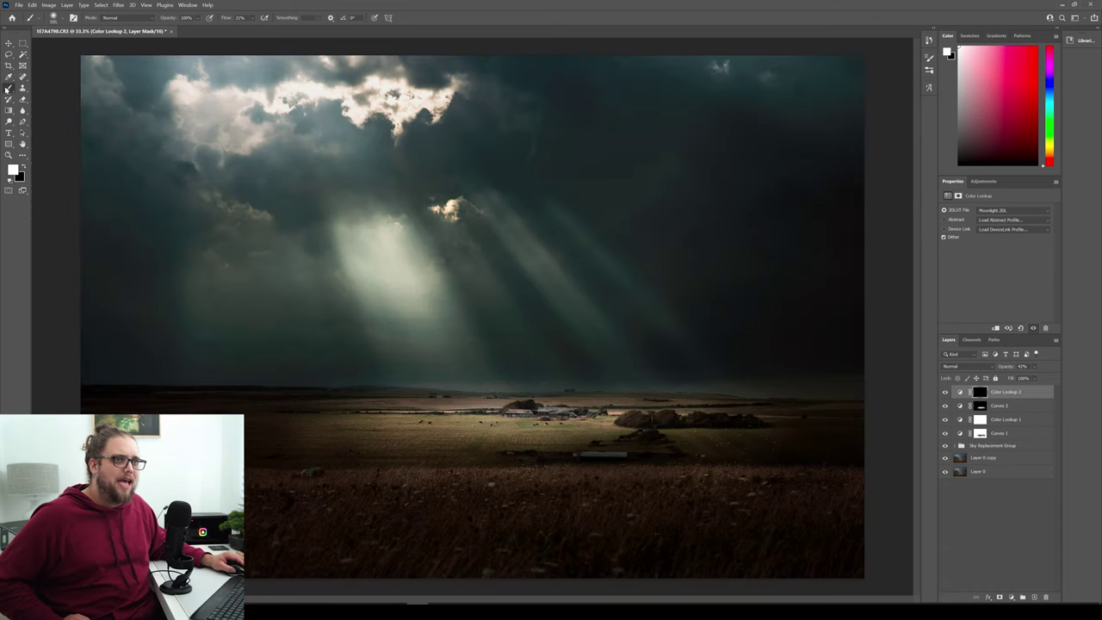
Step: Paint white with a large soft brush on the second Color Lookup mask over the dark sky areas and the foreground grass
{"action": "right_click", "coordinate": [497, 249], "text": "alt"}
{"action": "left_click_drag", "start_coordinate": [502, 251], "coordinate": [568, 256]}
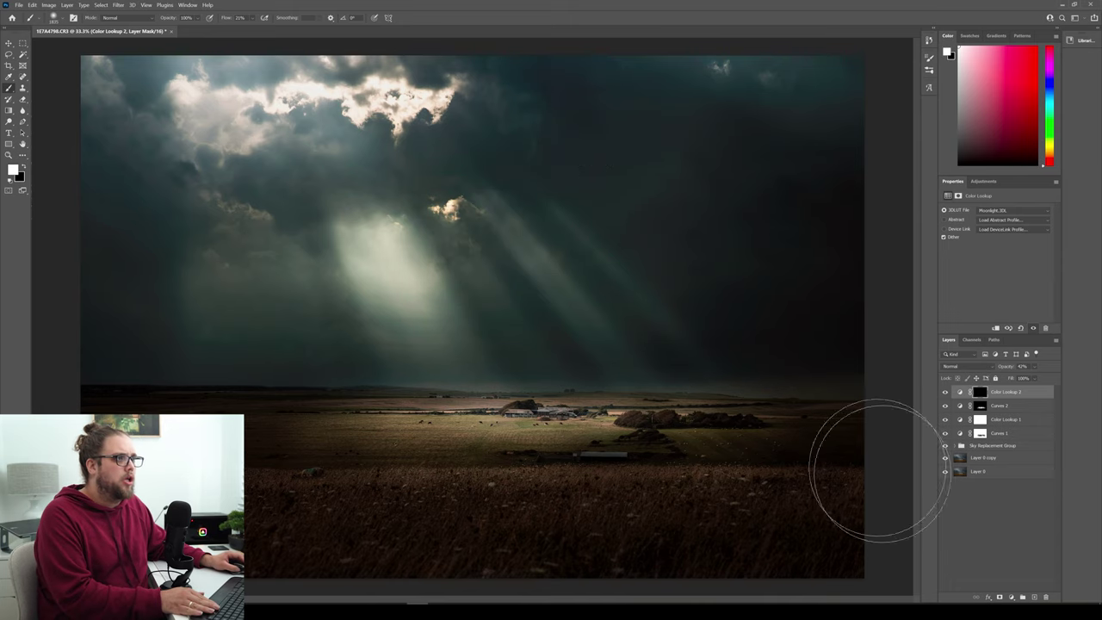
{"action": "right_click", "coordinate": [634, 285], "text": "alt"}
{"action": "left_click_drag", "start_coordinate": [616, 292], "coordinate": [526, 293]}
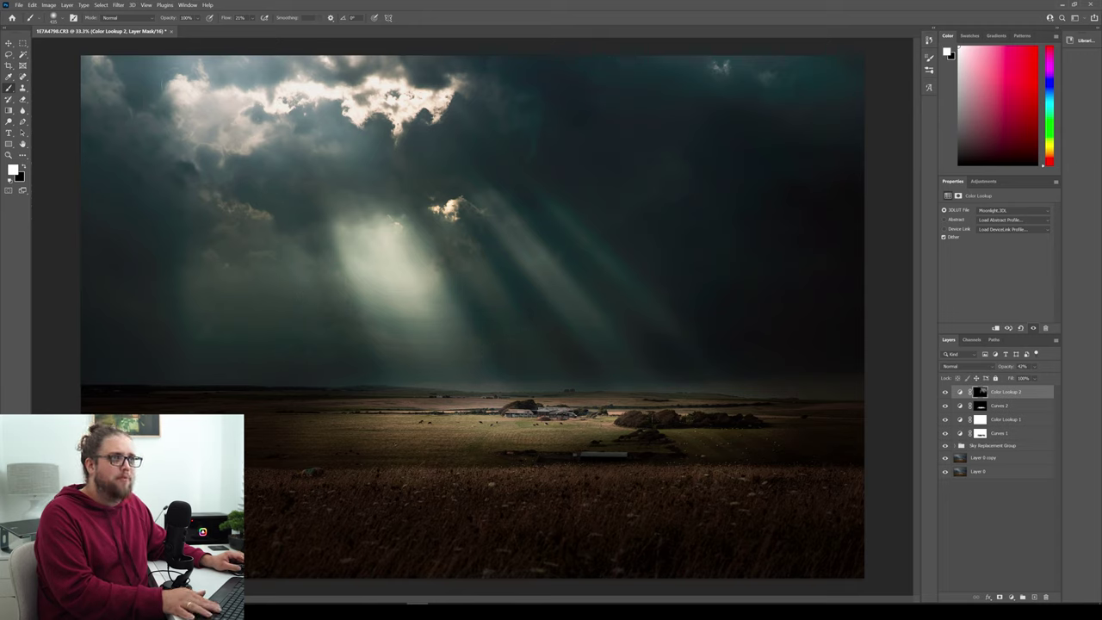
{"action": "left_click_drag", "start_coordinate": [242, 361], "coordinate": [275, 361]}
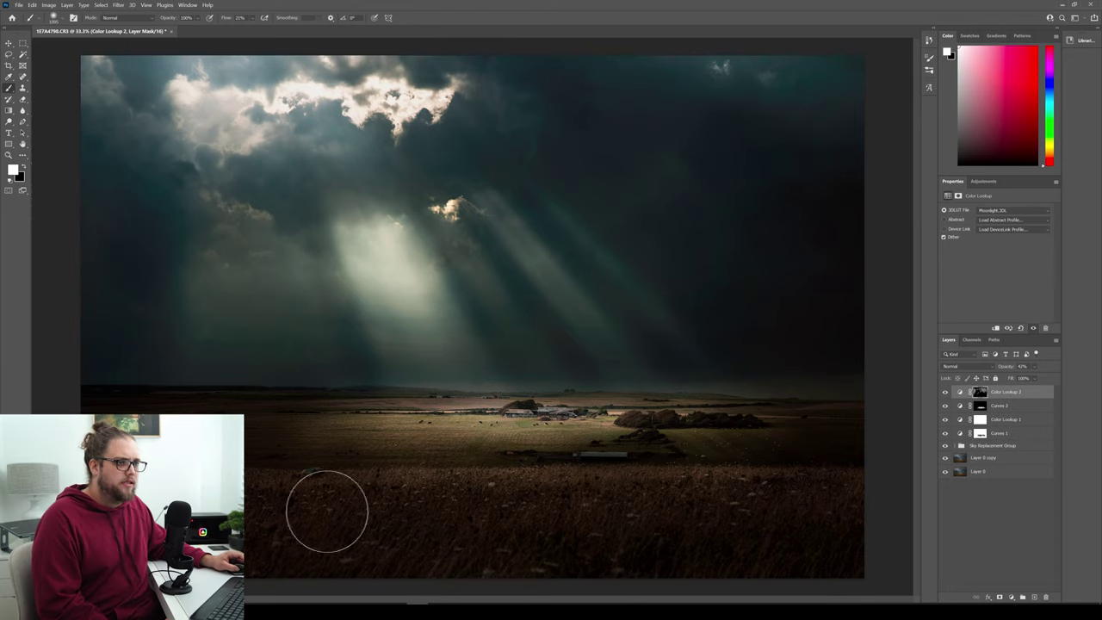
{"action": "right_click", "coordinate": [192, 491], "text": "alt"}
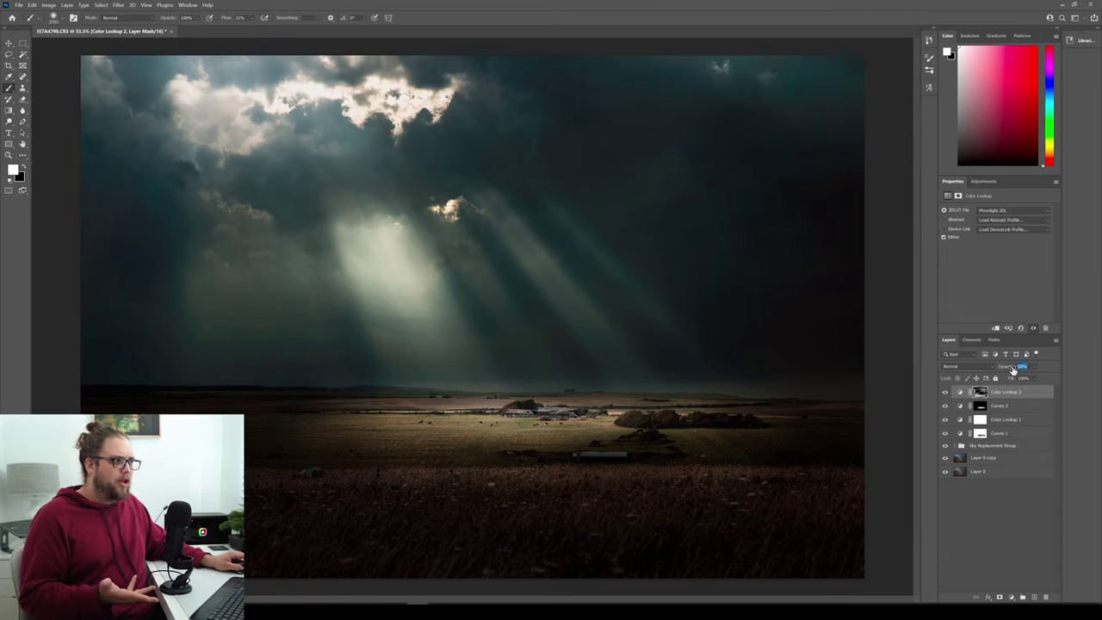
Step: Lower the second Color Lookup layer's opacity to 25%, hide and show it to compare, and reduce the brush size
{"action": "left_click", "coordinate": [945, 393]}
{"action": "left_click", "coordinate": [945, 393]}
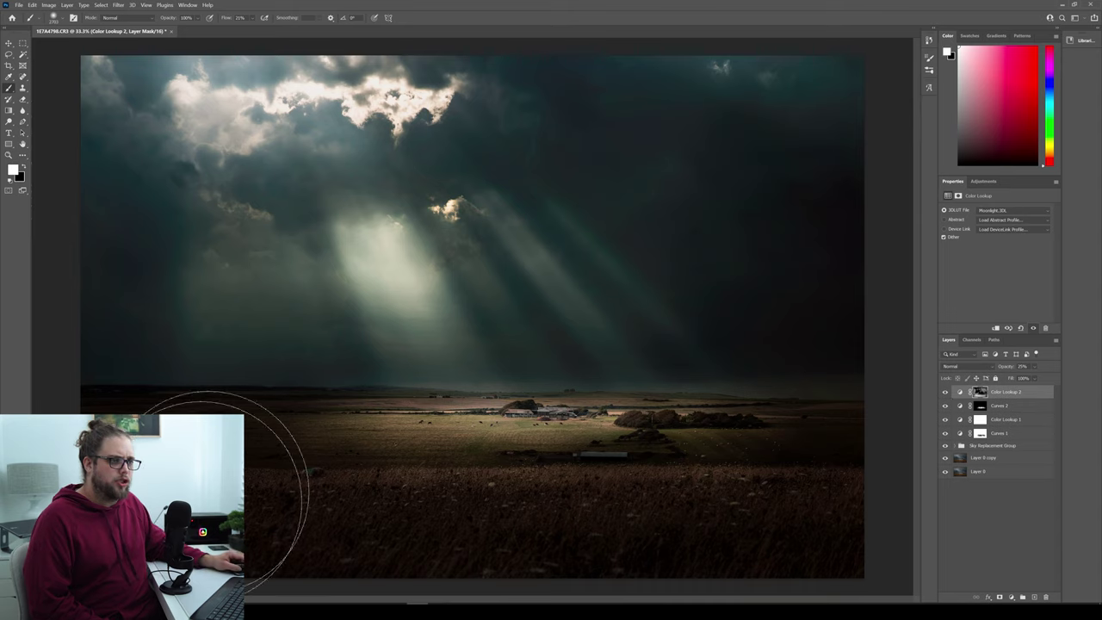
{"action": "left_click_drag", "start_coordinate": [307, 437], "coordinate": [292, 436]}
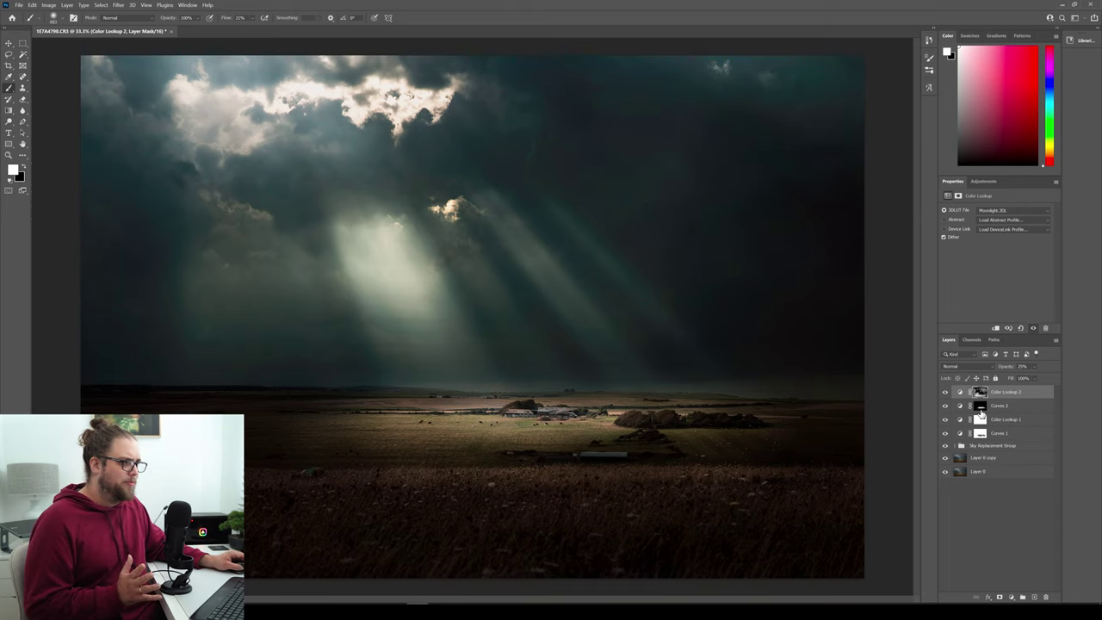
Step: Darken the outer fields around the farm by painting black on the Curves 2 mask and white on the Curves 1 mask
{"action": "left_click", "coordinate": [980, 412]}
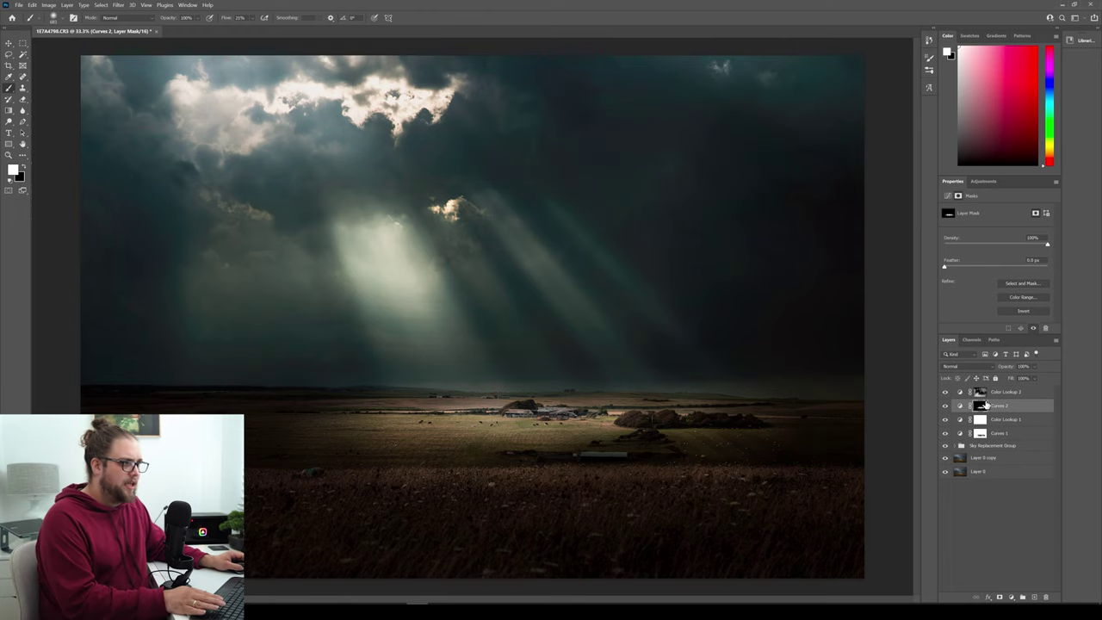
{"action": "left_click", "coordinate": [944, 410]}
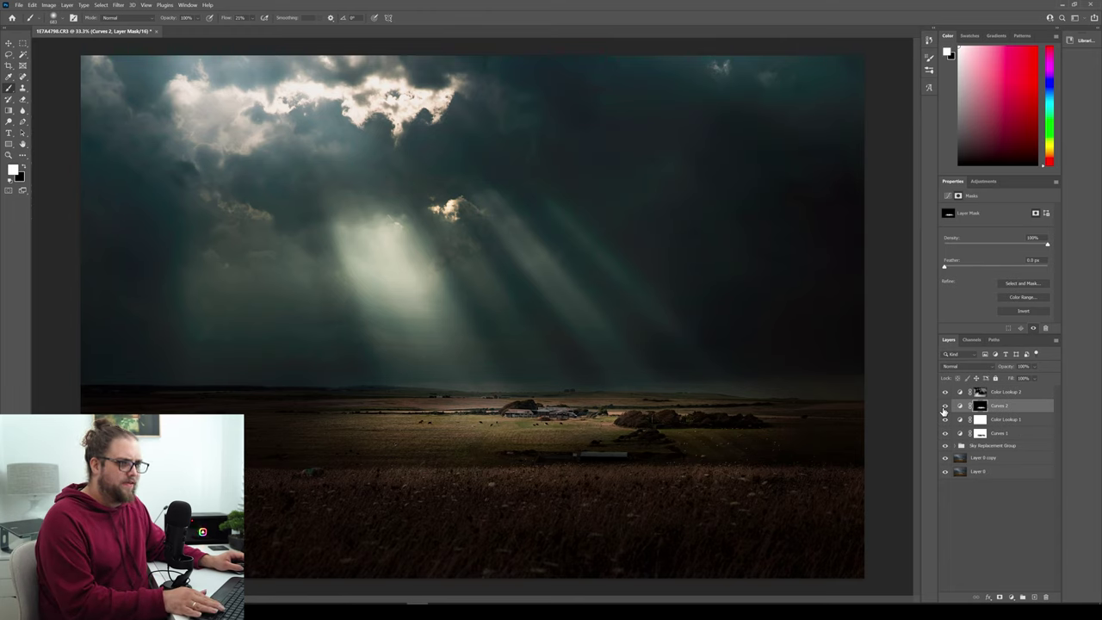
{"action": "left_click", "coordinate": [944, 410]}
{"action": "key", "text": "x"}
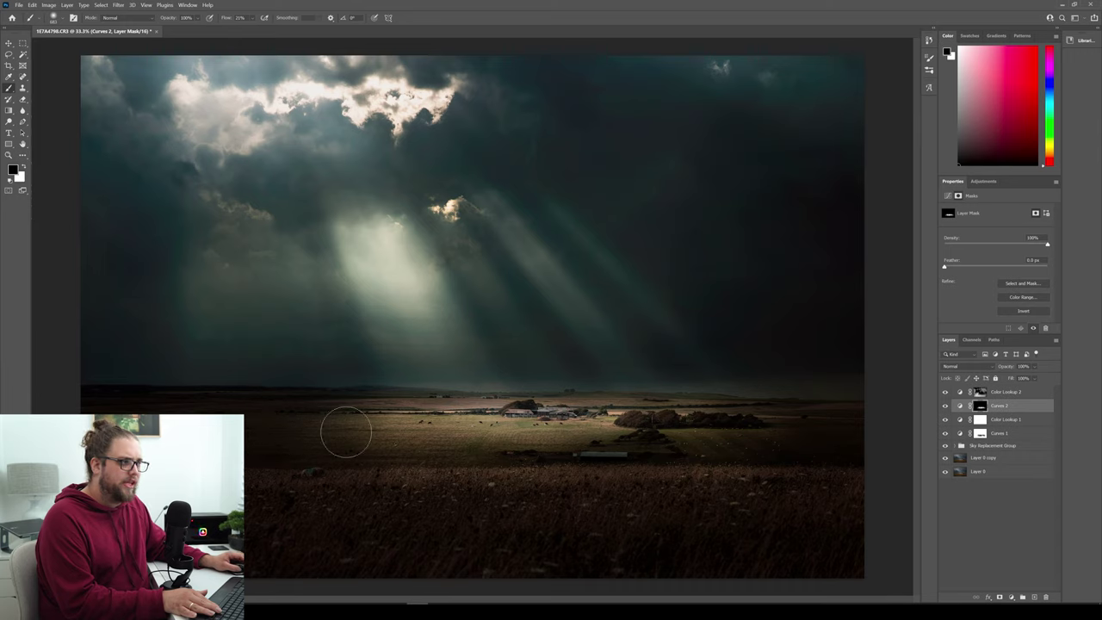
{"action": "left_click", "coordinate": [981, 435]}
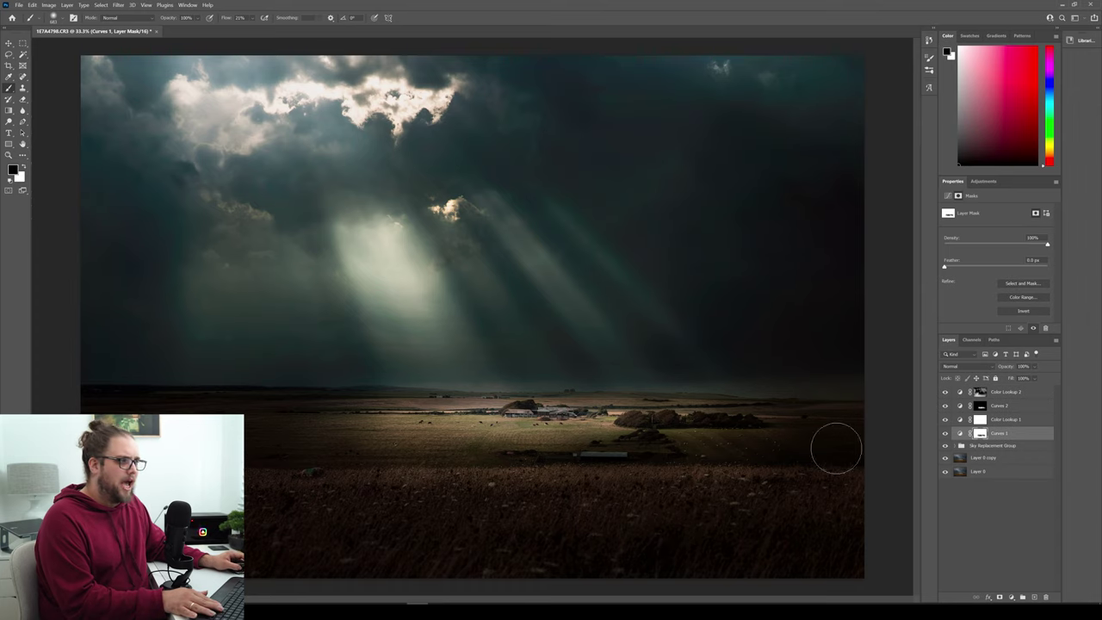
{"action": "key", "text": "x"}
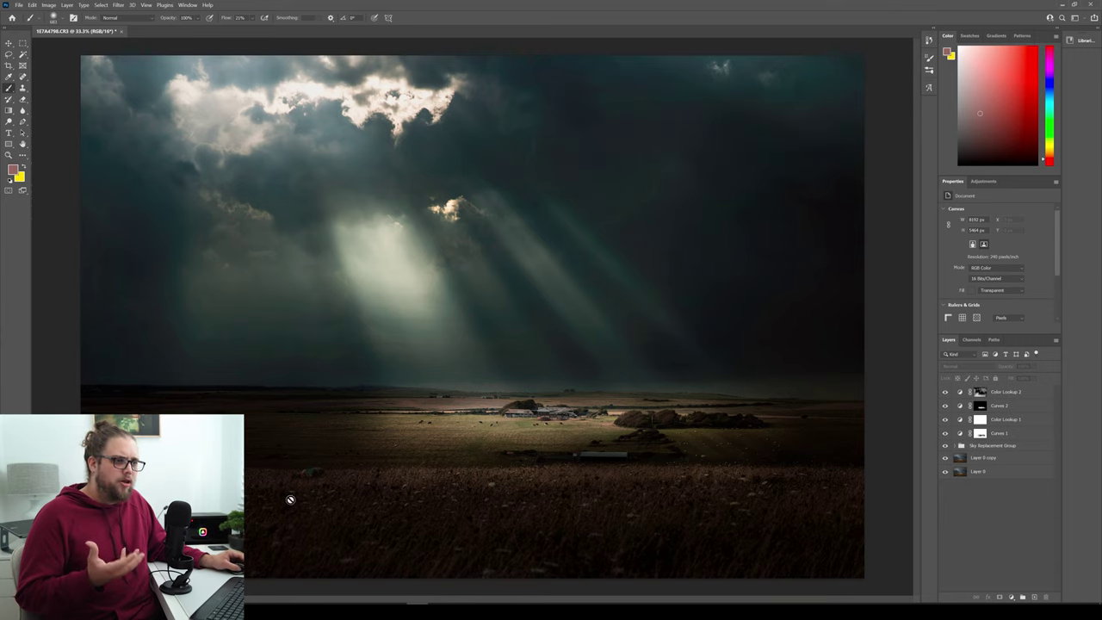
Step: Remove the small dark object at the edge of the foreground grass on Layer 0 copy with the Clone Stamp tool
{"action": "left_click", "coordinate": [997, 460]}
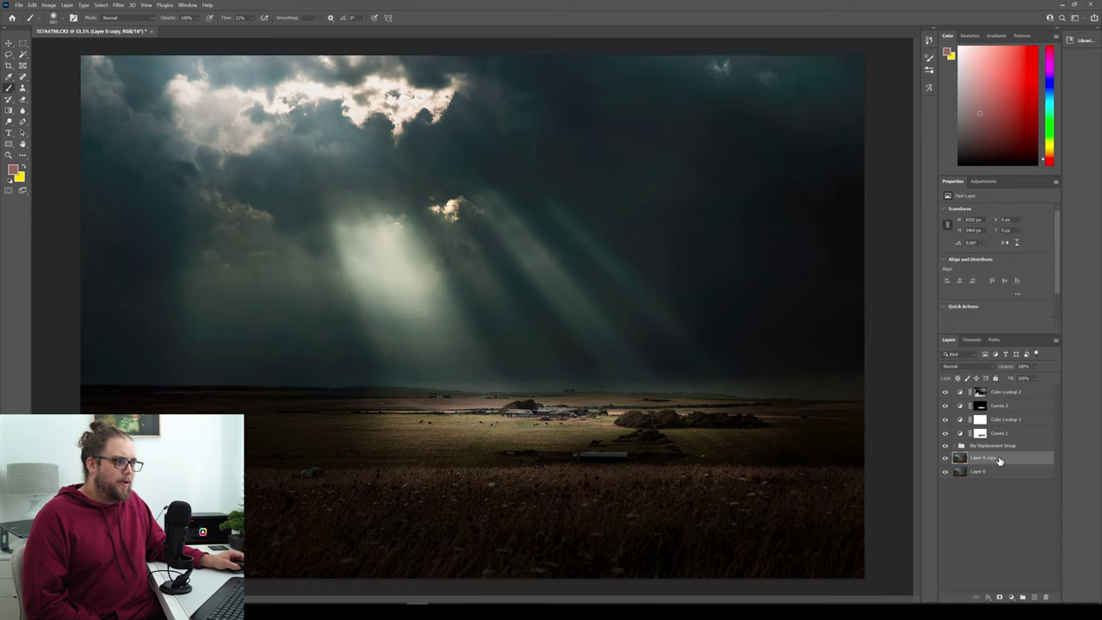
{"action": "left_click", "coordinate": [24, 89]}
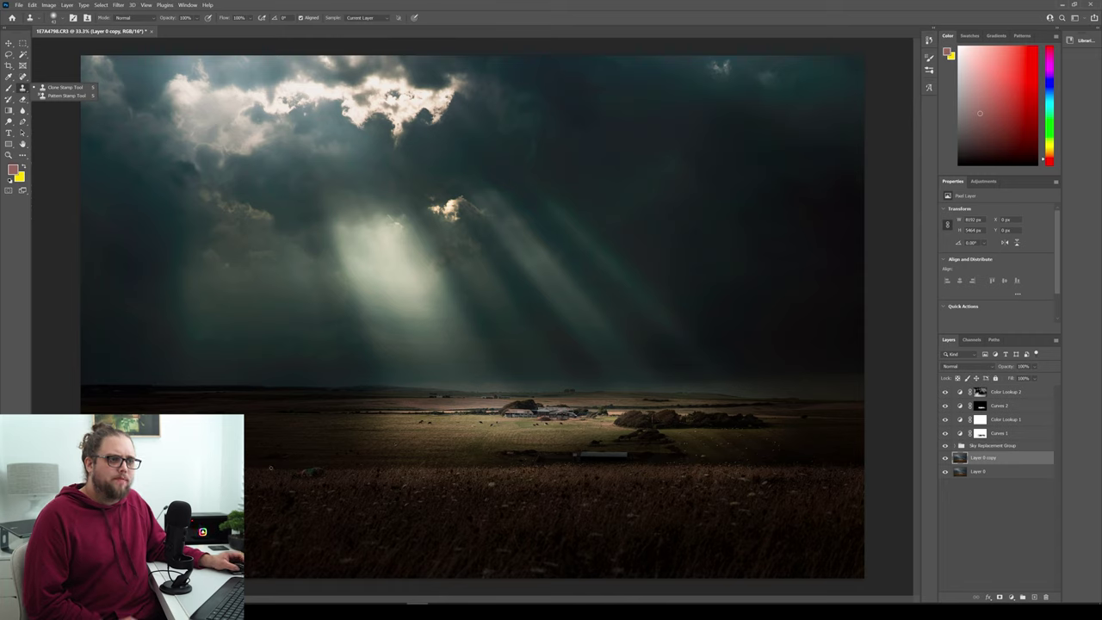
{"action": "mouse_move", "coordinate": [272, 468]}
{"action": "left_mouse_down"}
{"action": "mouse_move", "coordinate": [346, 474]}
{"action": "mouse_move", "coordinate": [326, 472]}
{"action": "left_mouse_up"}
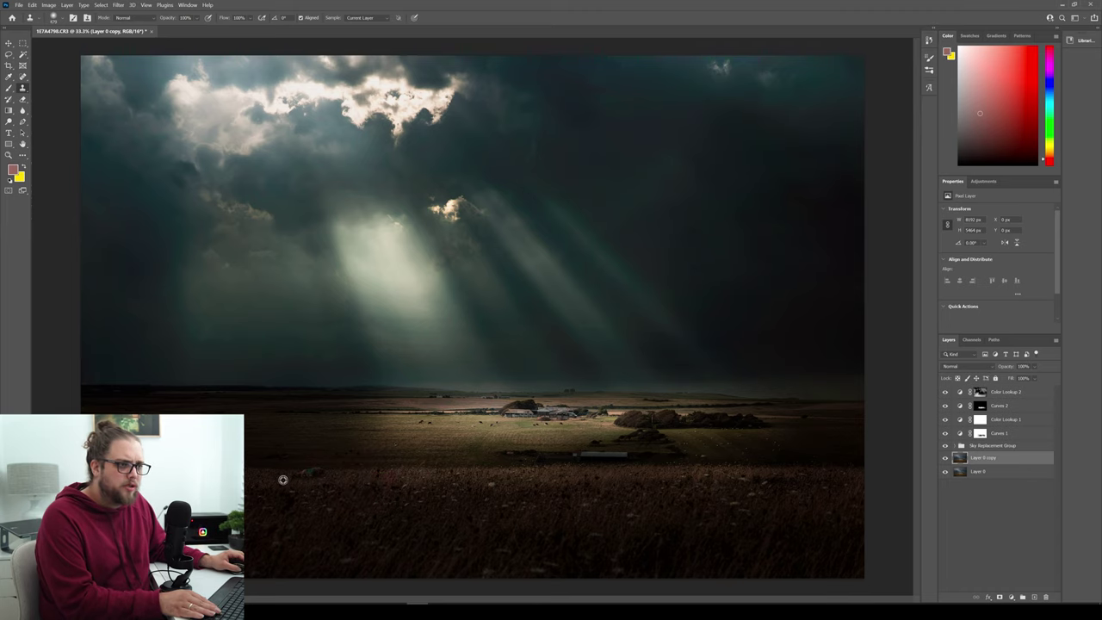
{"action": "scroll", "coordinate": [293, 481], "scroll_direction": "up", "scroll_amount": 3}
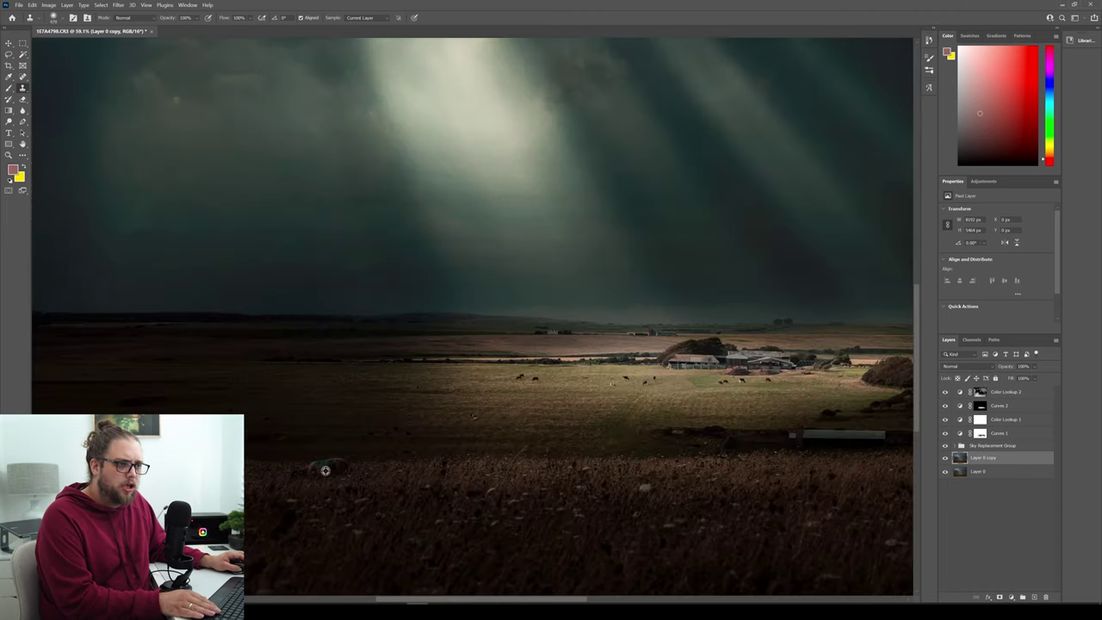
{"action": "scroll", "coordinate": [316, 477], "scroll_direction": "up", "scroll_amount": 4}
{"action": "left_click_drag", "start_coordinate": [502, 455], "coordinate": [457, 468]}
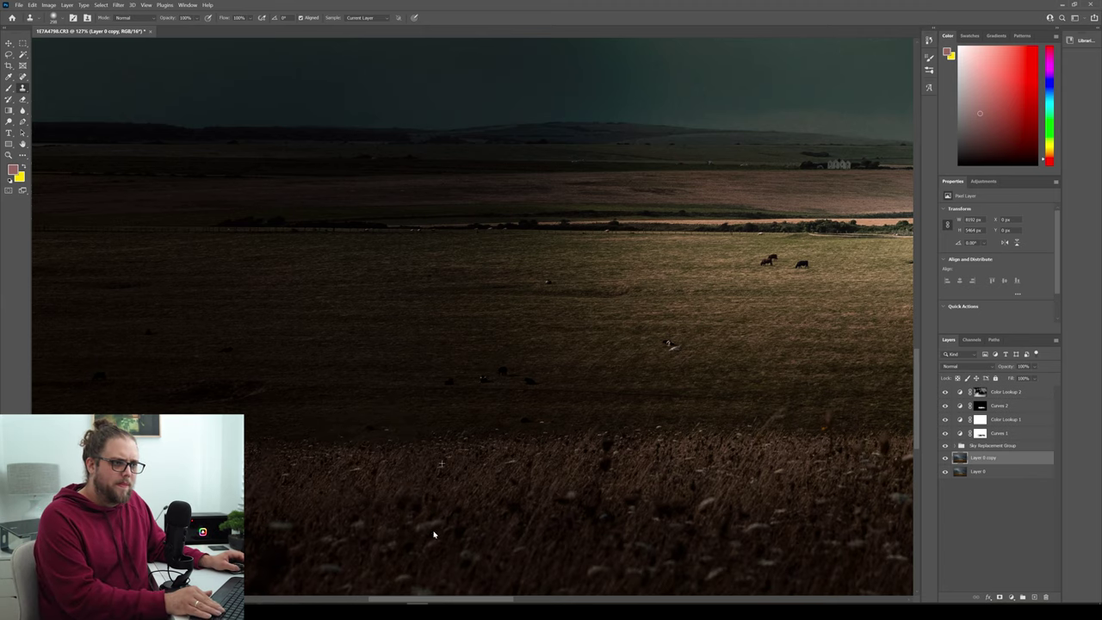
Step: Hide and show the Curves 1 layer to compare, and lower its opacity to 80%
{"action": "key", "text": "ctrl+0"}
{"action": "scroll", "coordinate": [572, 524], "scroll_direction": "down", "scroll_amount": 4}
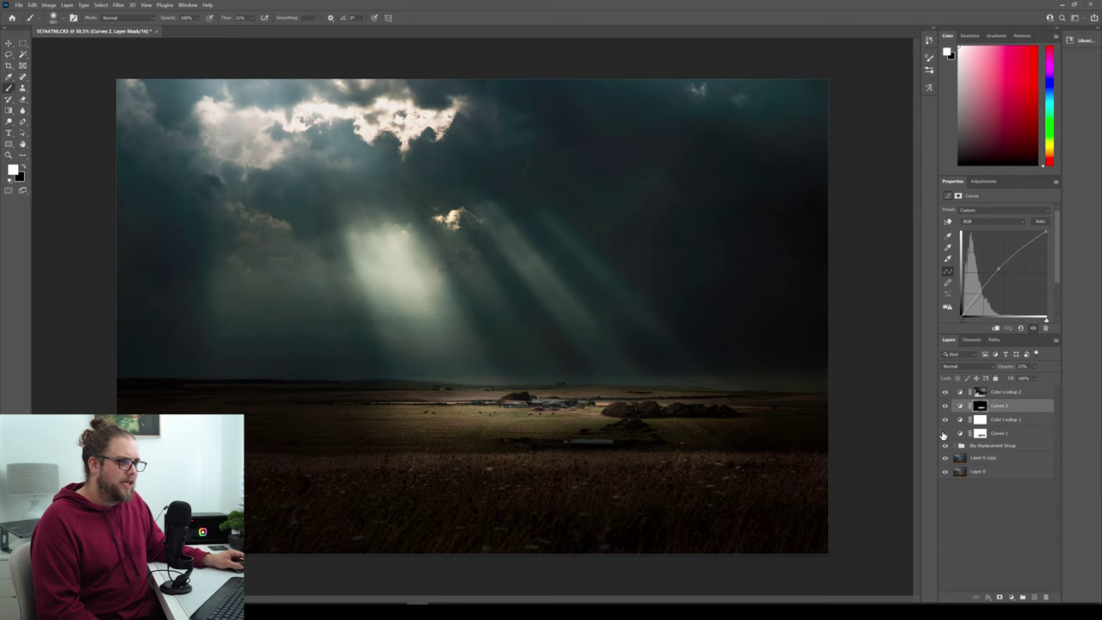
{"action": "left_click", "coordinate": [945, 433]}
{"action": "left_click", "coordinate": [944, 433]}
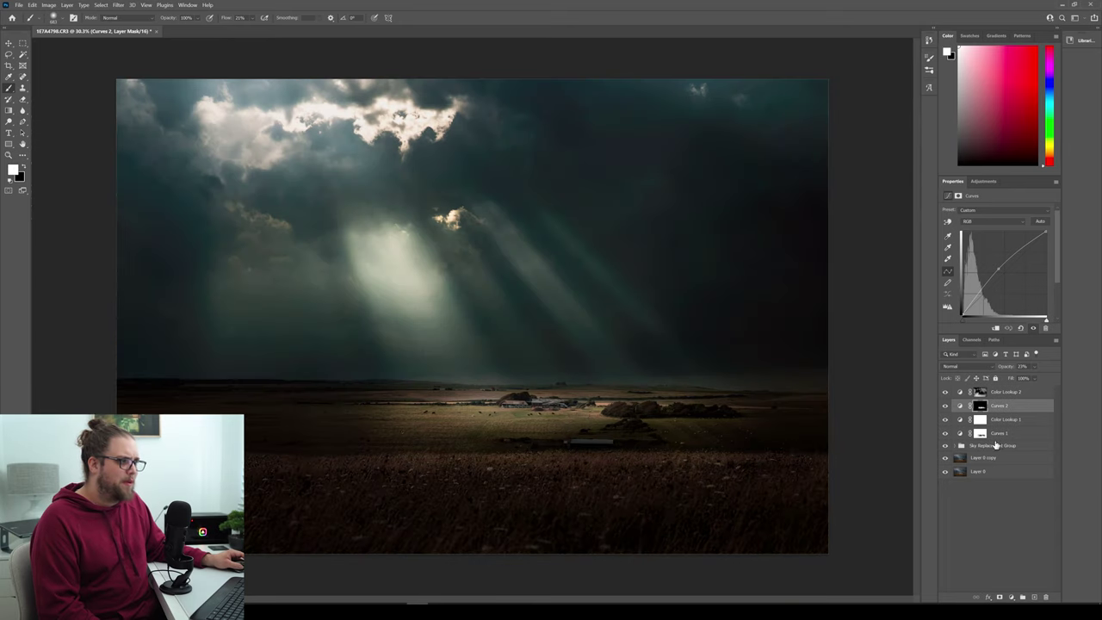
{"action": "left_click", "coordinate": [998, 434]}
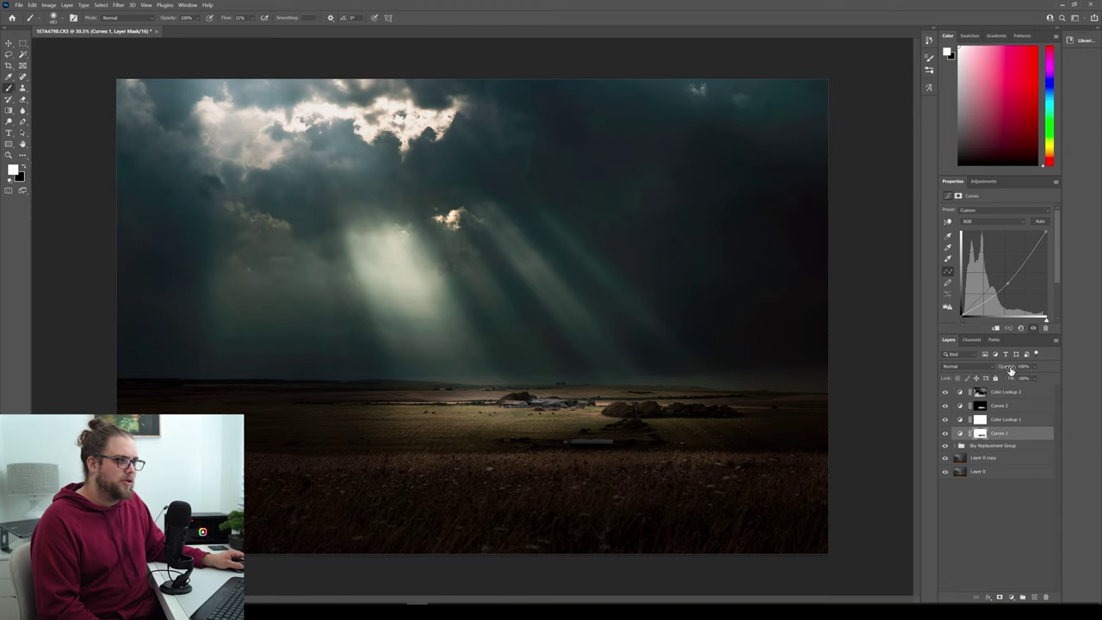
{"action": "left_click_drag", "start_coordinate": [997, 370], "coordinate": [1000, 371]}
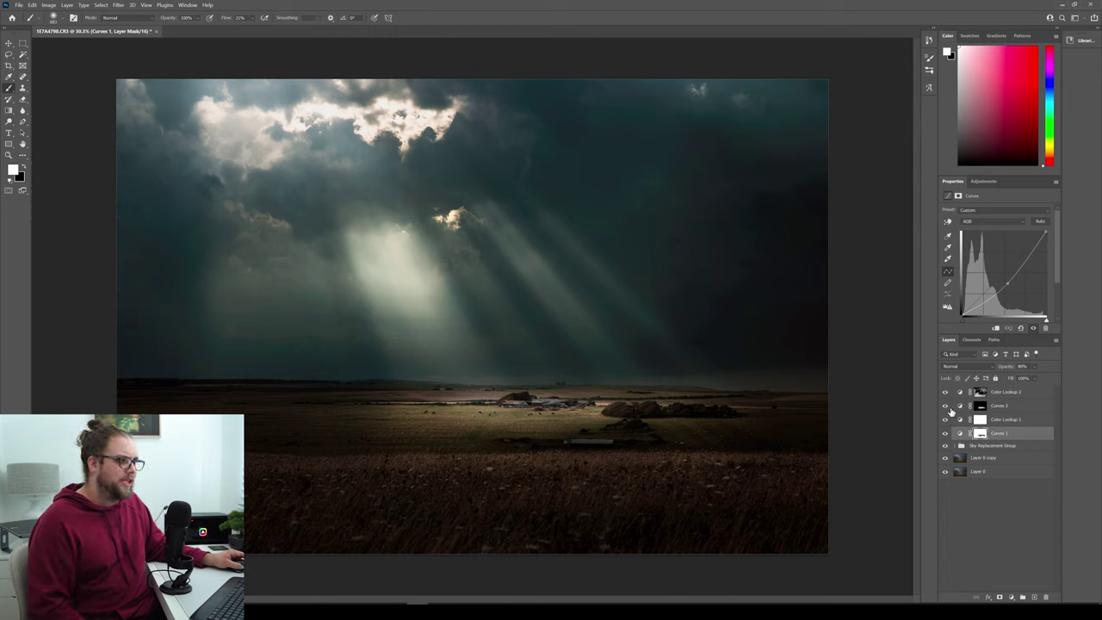
Step: Compare the image without the Color Lookup 1 layer, deselect all layers, and save the edited photo
{"action": "left_click", "coordinate": [1000, 391]}
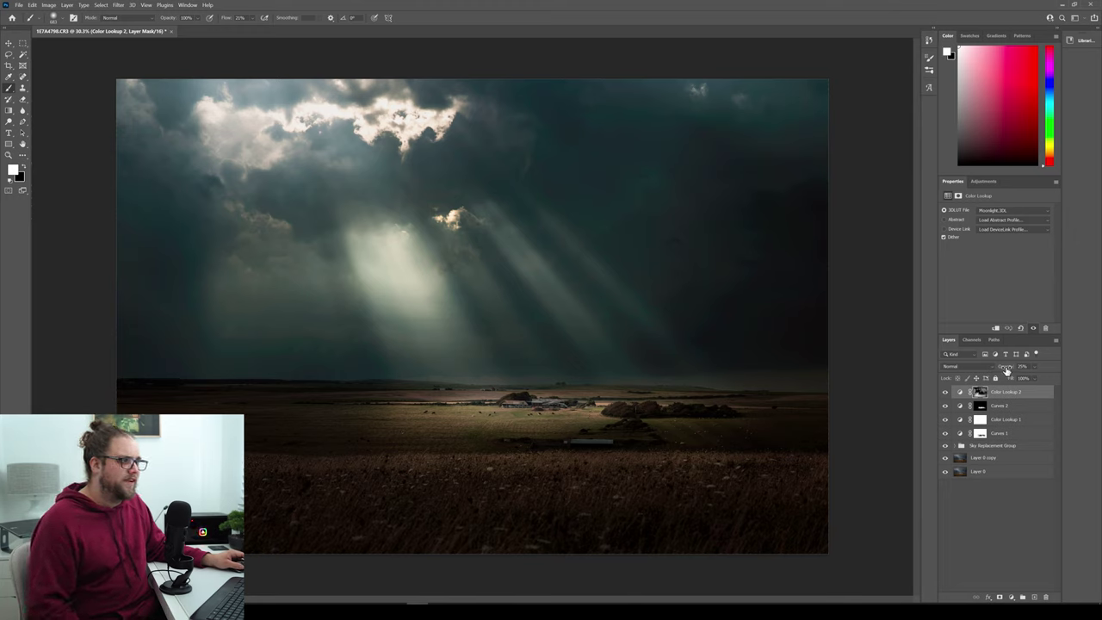
{"action": "left_click", "coordinate": [1004, 420]}
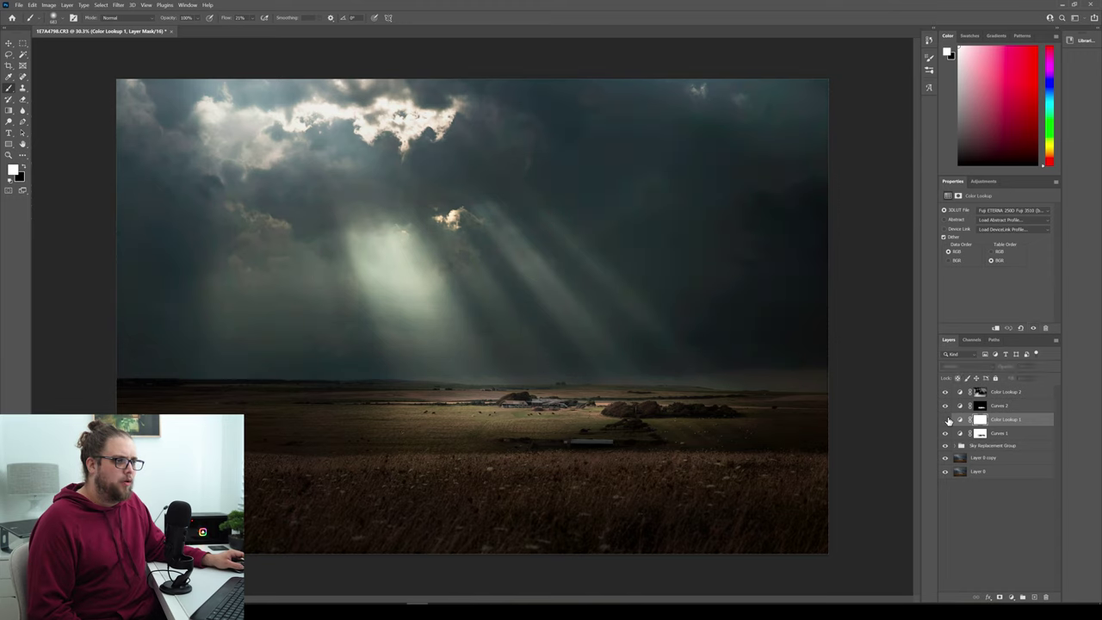
{"action": "left_click", "coordinate": [1002, 508]}
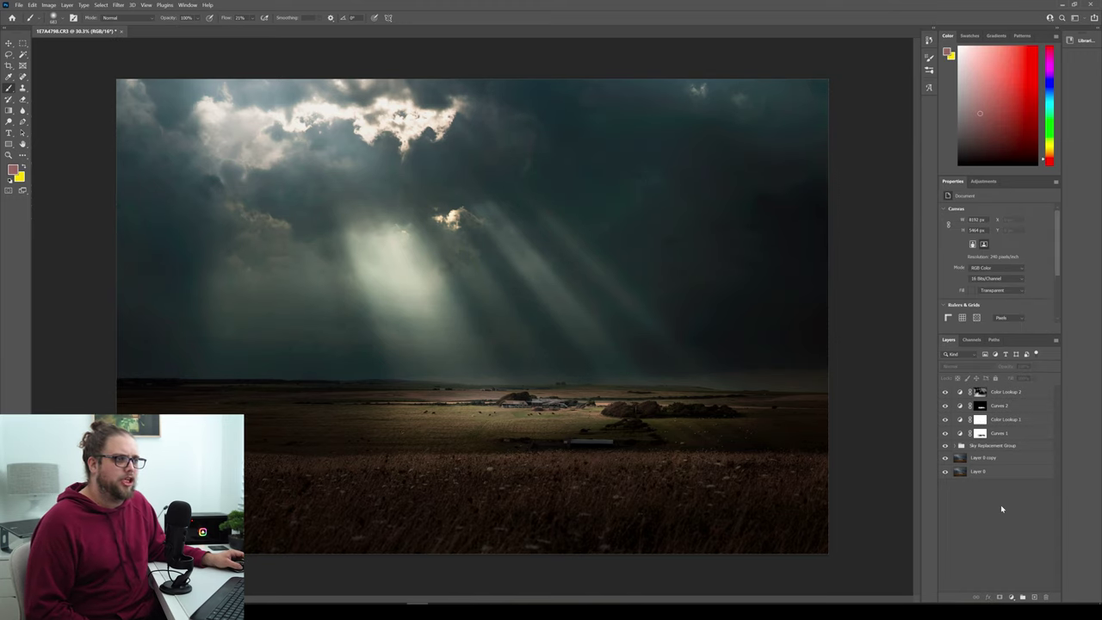
{"action": "key", "text": "v"}
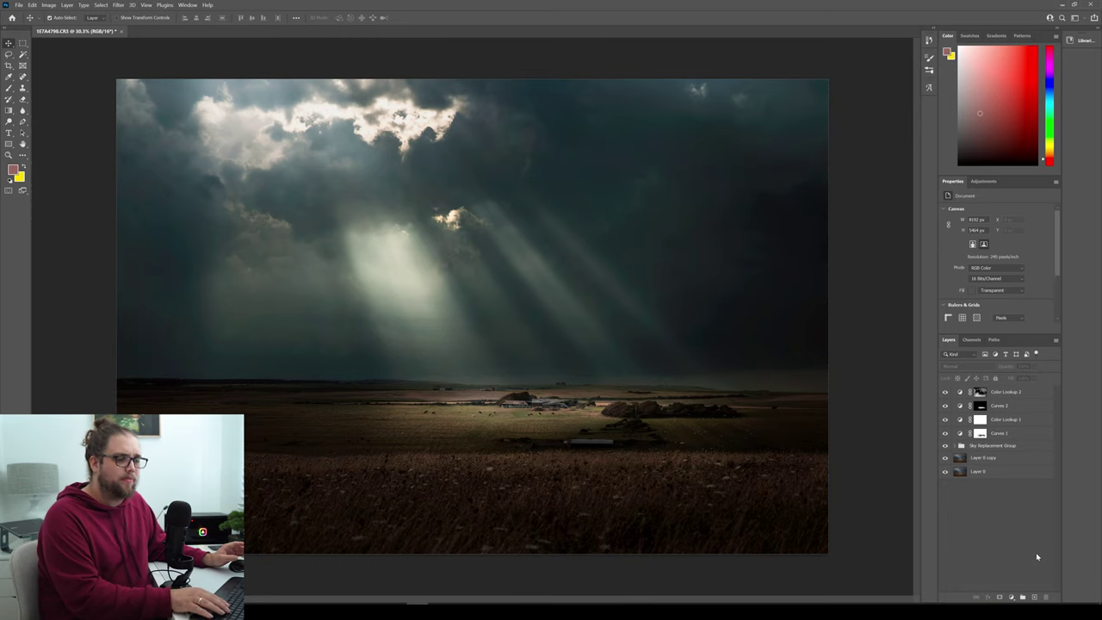
{"action": "key", "text": "ctrl+s"}
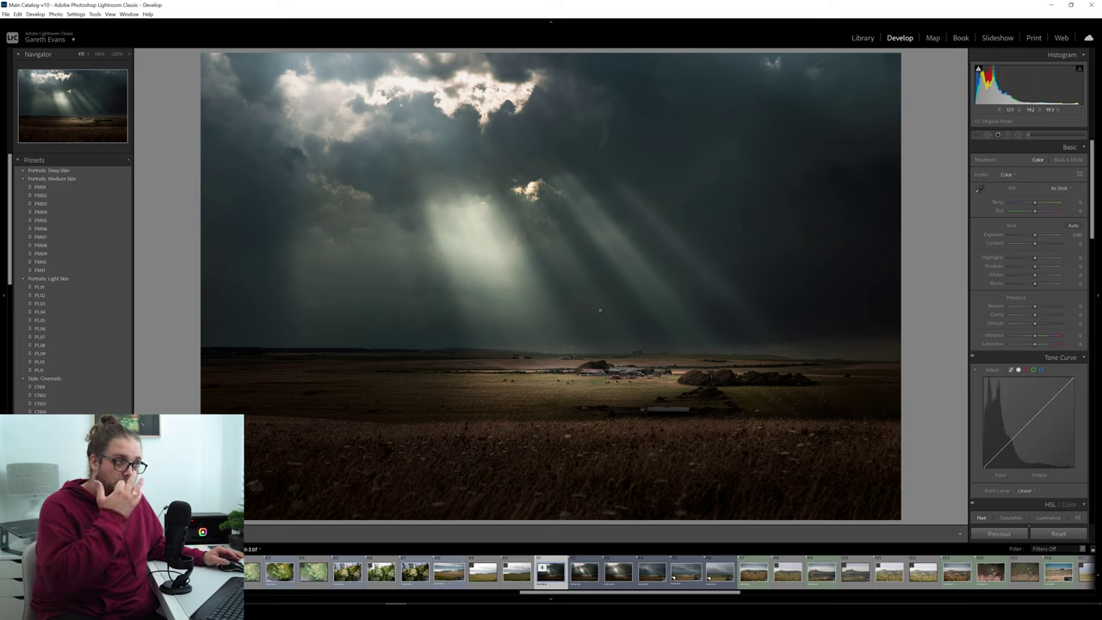
Step: In Lightroom Classic, draw a diagonal graduated filter across the light rays toward the foreground, set Dehaze to -17, and show the mask overlay
{"action": "left_click", "coordinate": [1009, 136]}
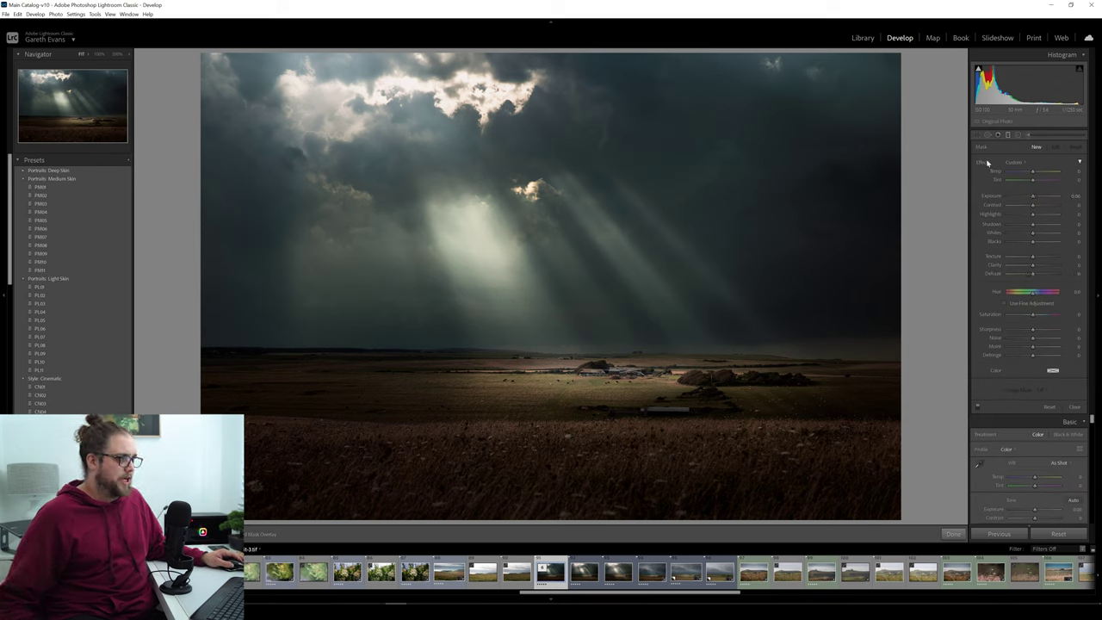
{"action": "left_click_drag", "start_coordinate": [473, 215], "coordinate": [646, 468]}
{"action": "left_click_drag", "start_coordinate": [1036, 275], "coordinate": [1030, 274]}
{"action": "key", "text": "o"}
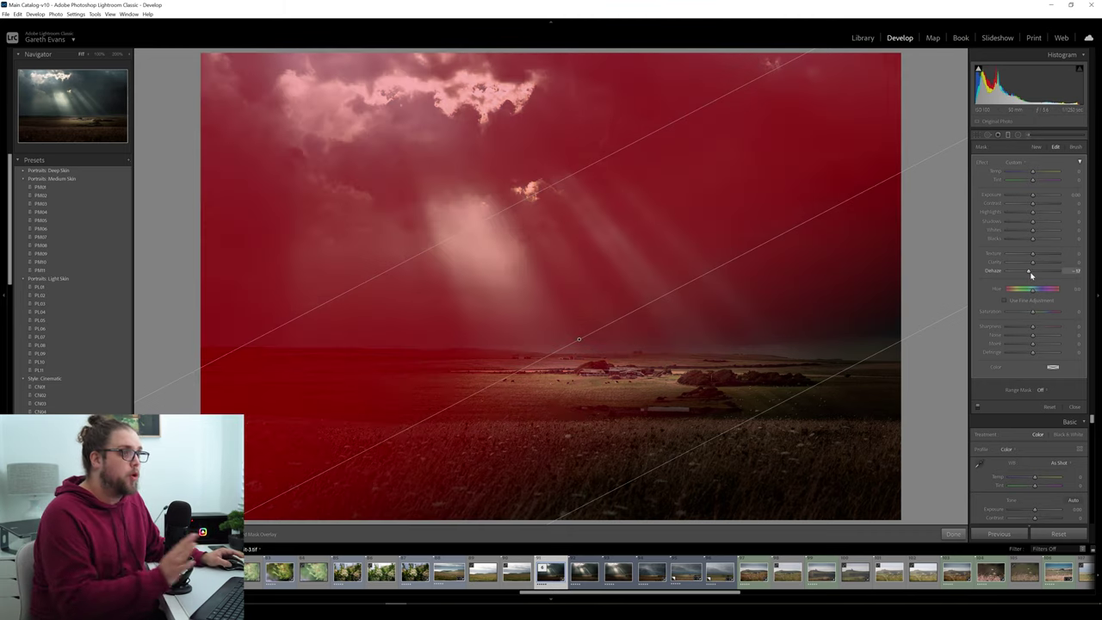
Step: Erase the graduated filter mask over the left-hand fields and the left edge of the sky with a large soft brush
{"action": "left_click", "coordinate": [1075, 147]}
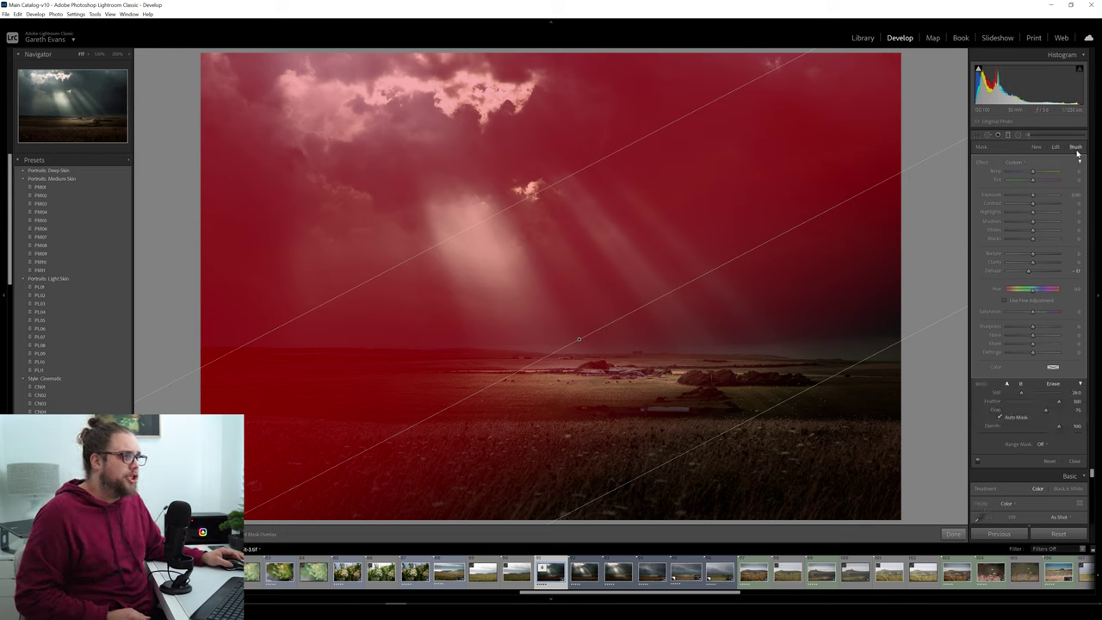
{"action": "key", "text": "alt"}
{"action": "scroll", "coordinate": [320, 388], "scroll_direction": "up", "scroll_amount": 10}
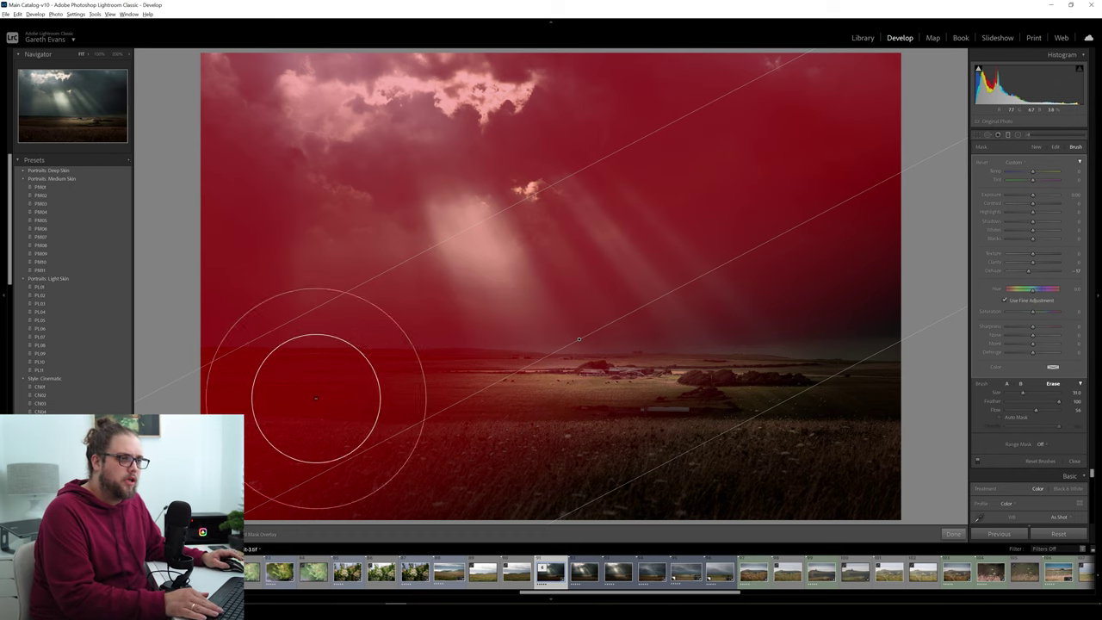
{"action": "mouse_move", "coordinate": [316, 388]}
{"action": "left_mouse_down"}
{"action": "mouse_move", "coordinate": [320, 406]}
{"action": "mouse_move", "coordinate": [197, 356]}
{"action": "mouse_move", "coordinate": [242, 452]}
{"action": "mouse_move", "coordinate": [212, 237]}
{"action": "mouse_move", "coordinate": [258, 468]}
{"action": "mouse_move", "coordinate": [345, 423]}
{"action": "mouse_move", "coordinate": [135, 86]}
{"action": "left_mouse_up"}
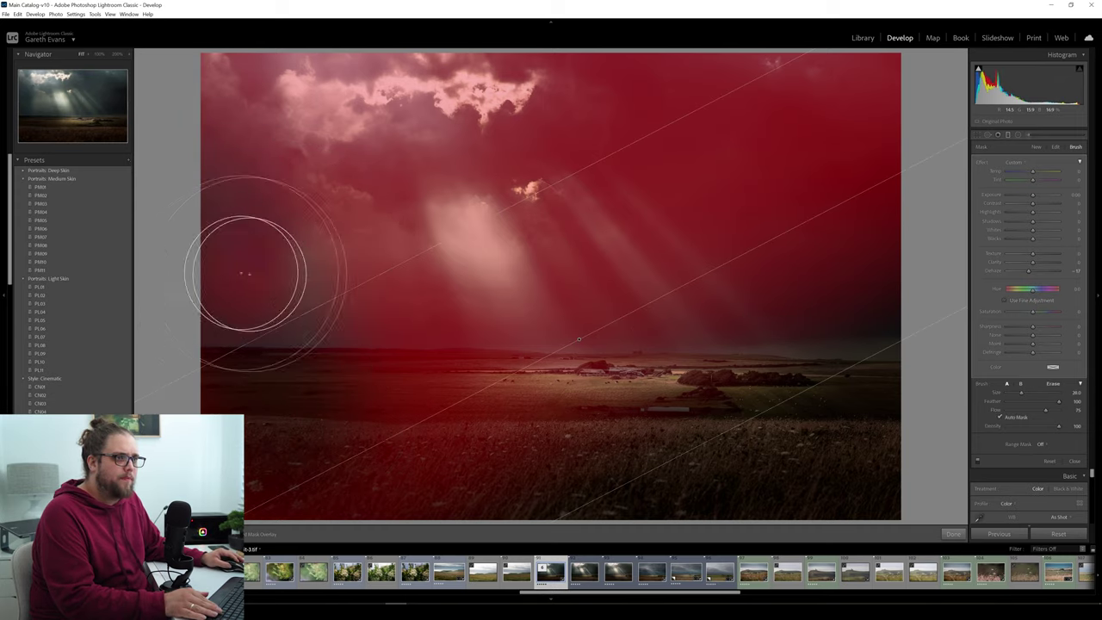
{"action": "key", "text": "alt"}
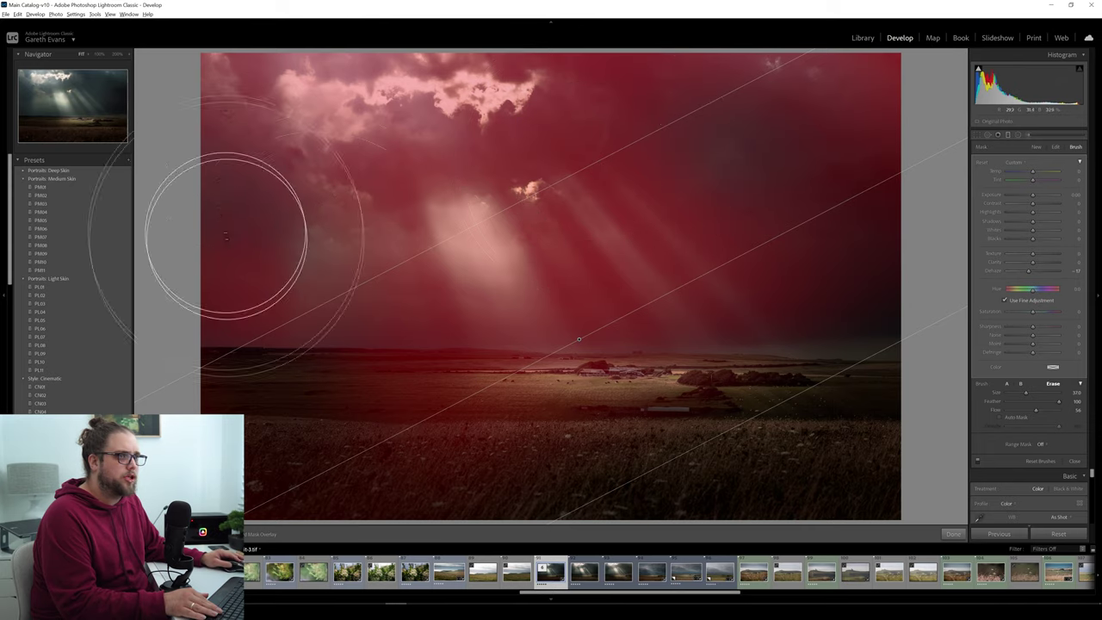
{"action": "key", "text": "F5"}
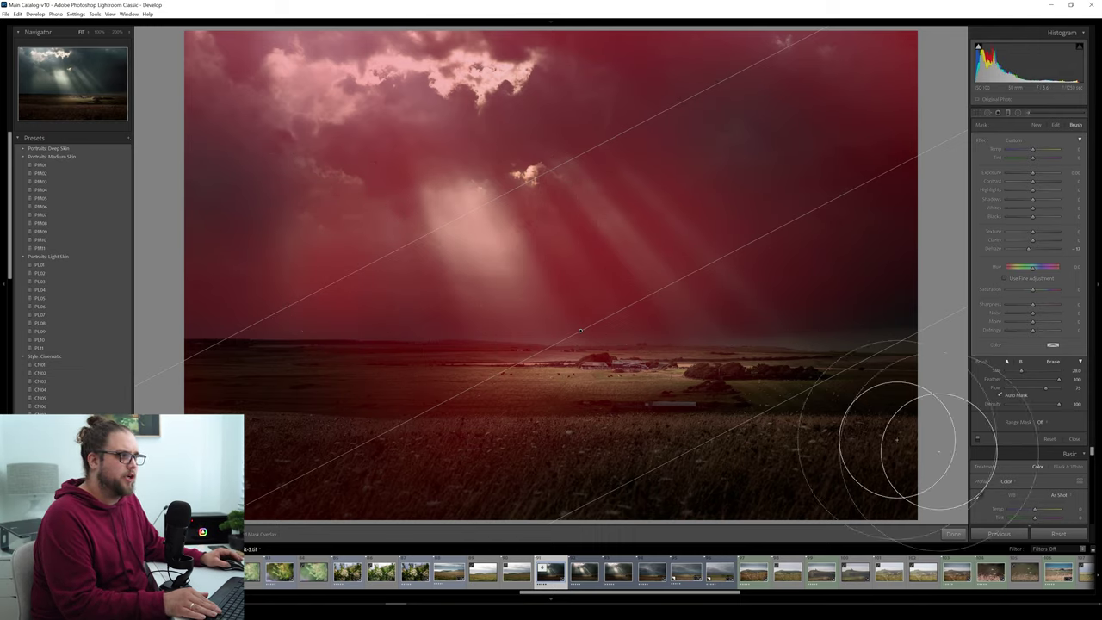
Step: Hide the mask overlay, compare the graduated filter off and on, and set its Exposure to 0.27 and Dehaze to -15
{"action": "key", "text": "o"}
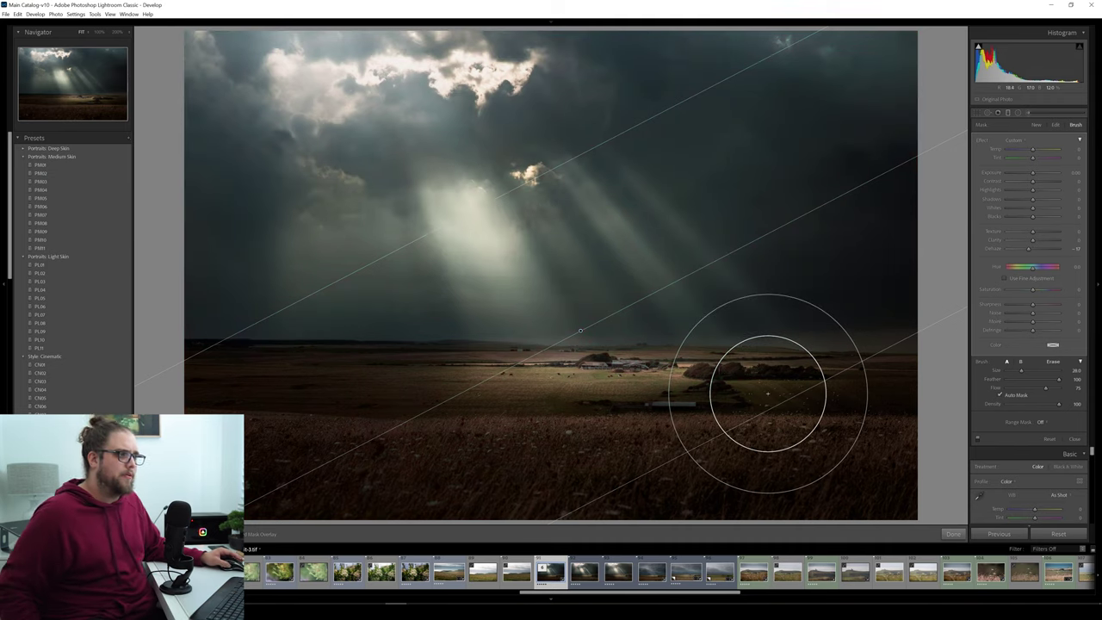
{"action": "left_click", "coordinate": [979, 440]}
{"action": "left_click", "coordinate": [978, 441]}
{"action": "left_click", "coordinate": [978, 441]}
{"action": "left_click", "coordinate": [978, 441]}
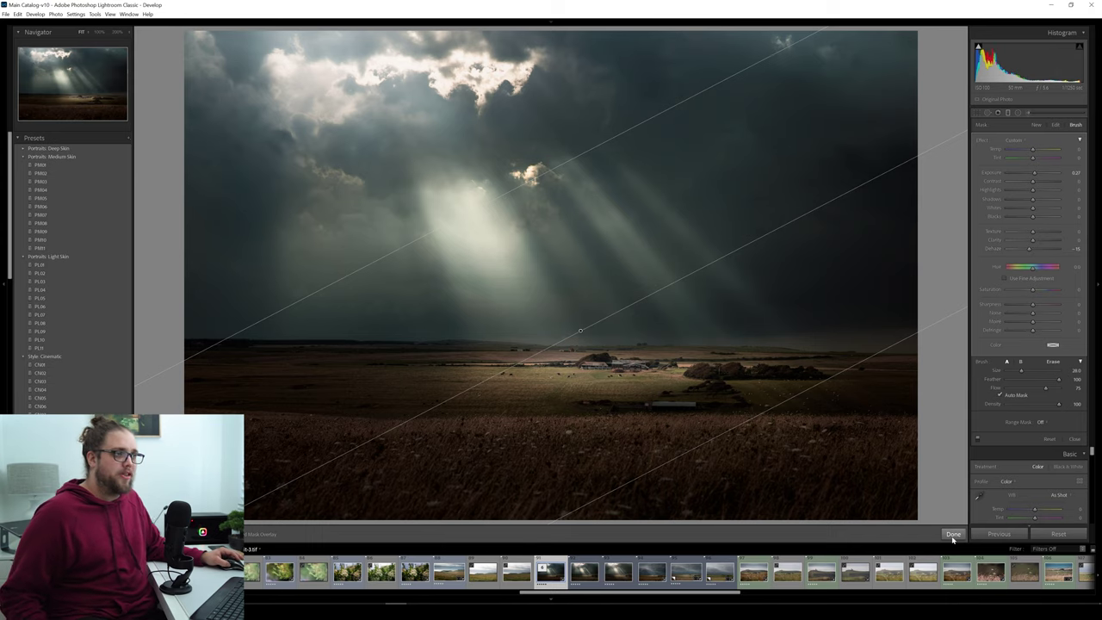
{"action": "left_click", "coordinate": [953, 534]}
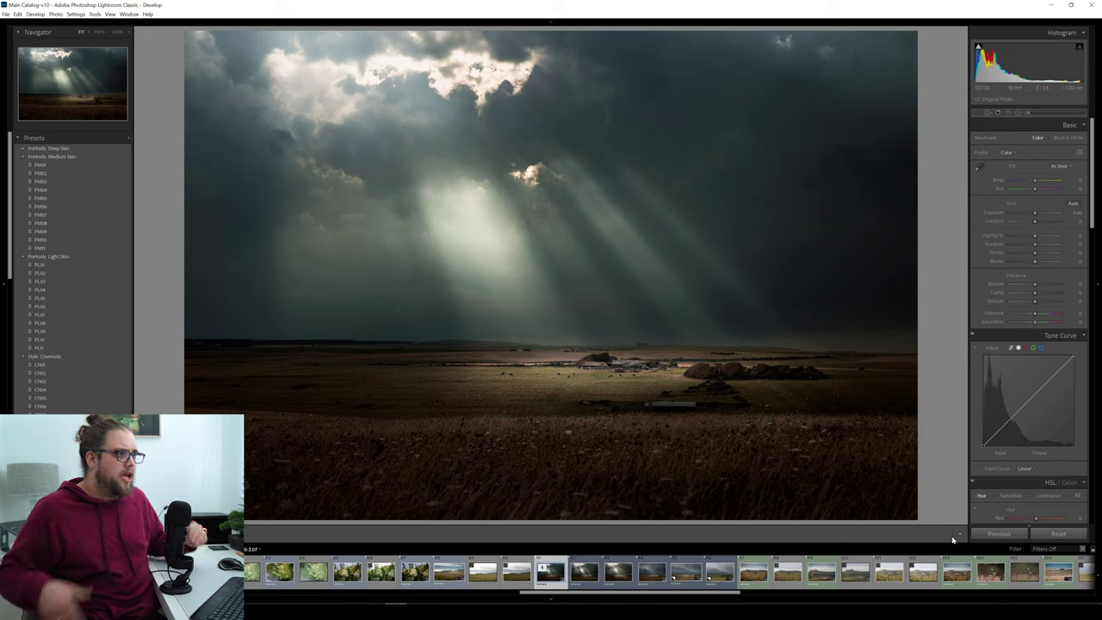
Step: Crop the photo to a 16 x 9 aspect, trimming the top of the sky, the foreground and the dark right side
{"action": "left_click", "coordinate": [977, 115]}
{"action": "left_click", "coordinate": [1061, 139]}
{"action": "left_click", "coordinate": [1015, 230]}
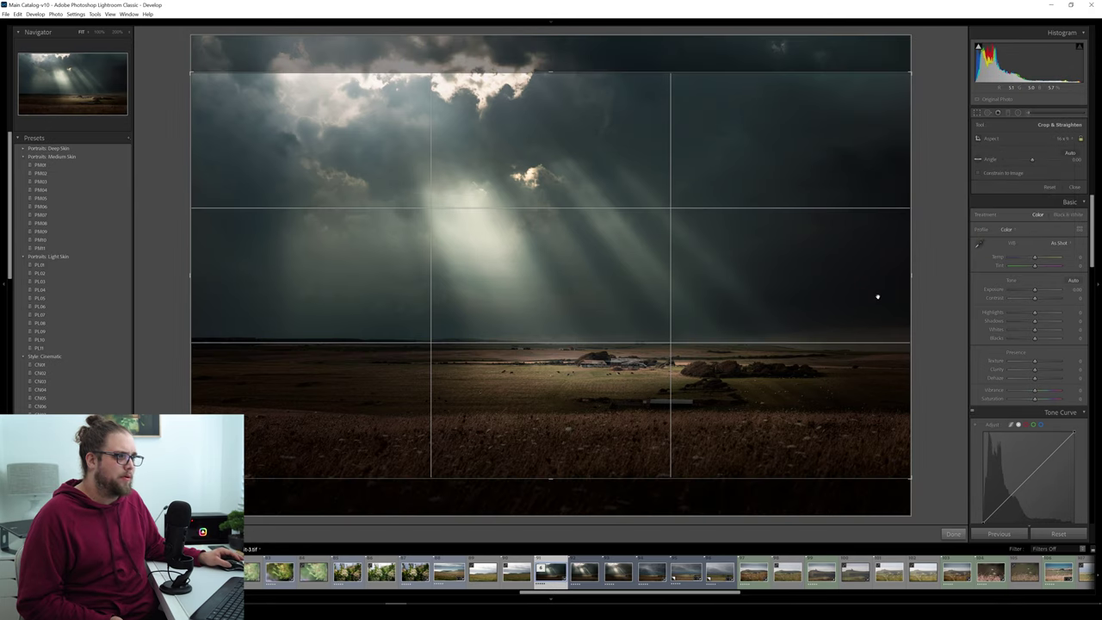
{"action": "left_click_drag", "start_coordinate": [914, 275], "coordinate": [792, 280]}
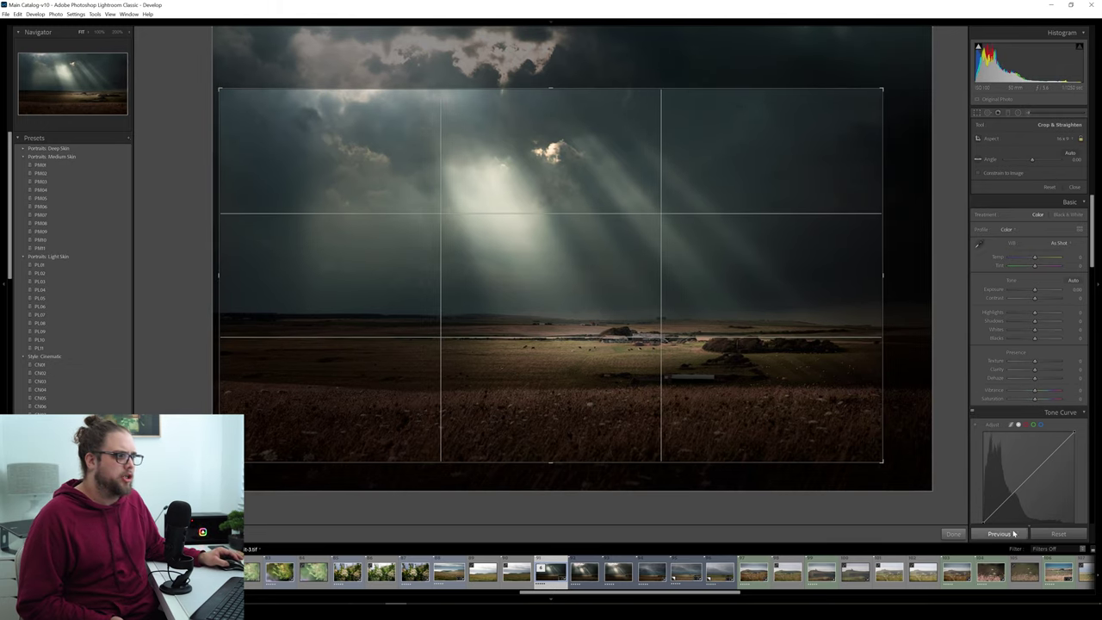
{"action": "left_click", "coordinate": [953, 534]}
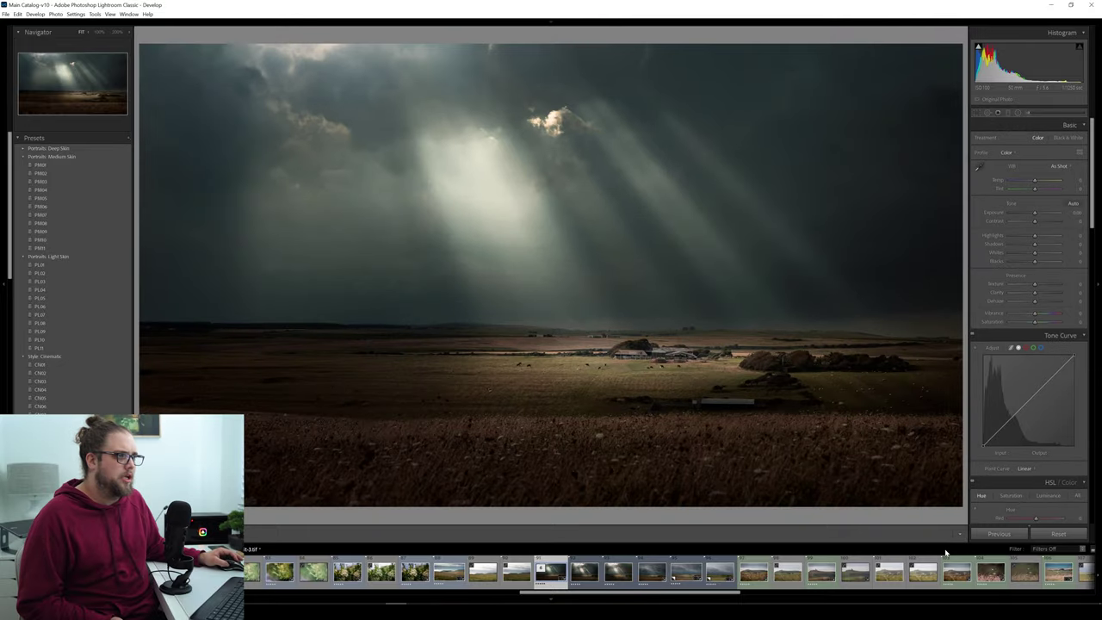
Step: Reposition the crop to include more of the bright clouds and enlarge the frame slightly
{"action": "left_click", "coordinate": [977, 113]}
{"action": "left_click_drag", "start_coordinate": [777, 249], "coordinate": [776, 264]}
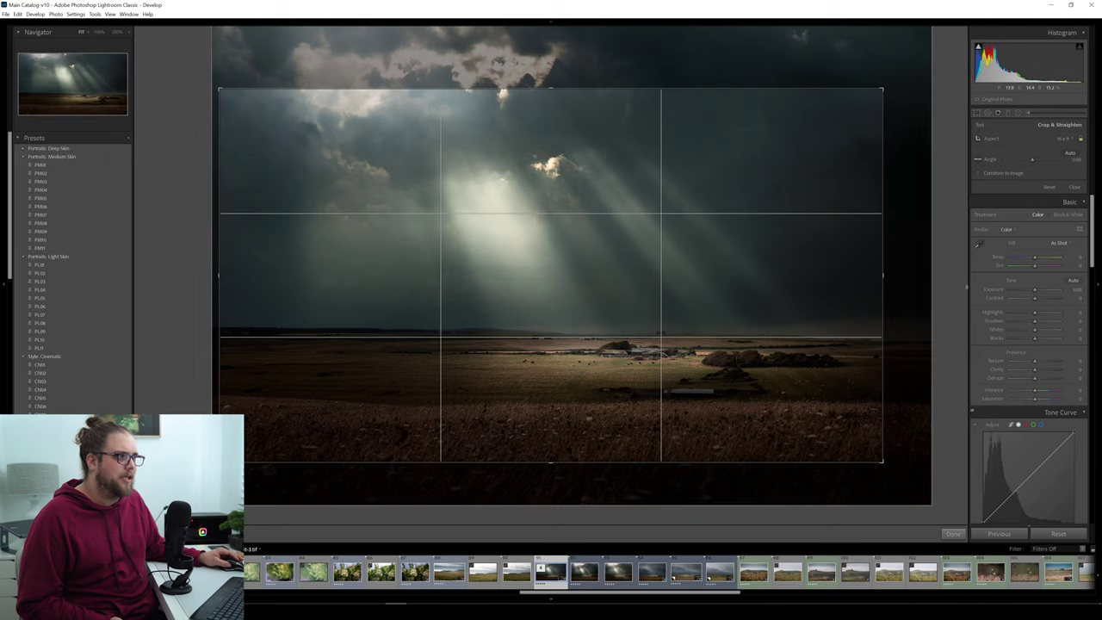
{"action": "left_click_drag", "start_coordinate": [886, 278], "coordinate": [899, 278]}
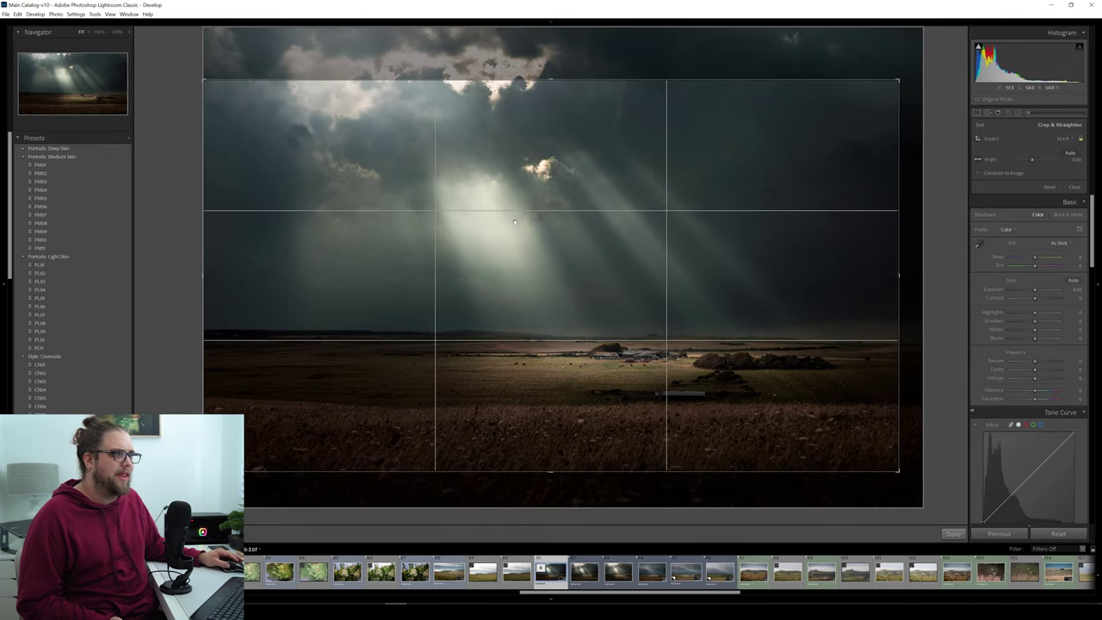
{"action": "left_click", "coordinate": [953, 534]}
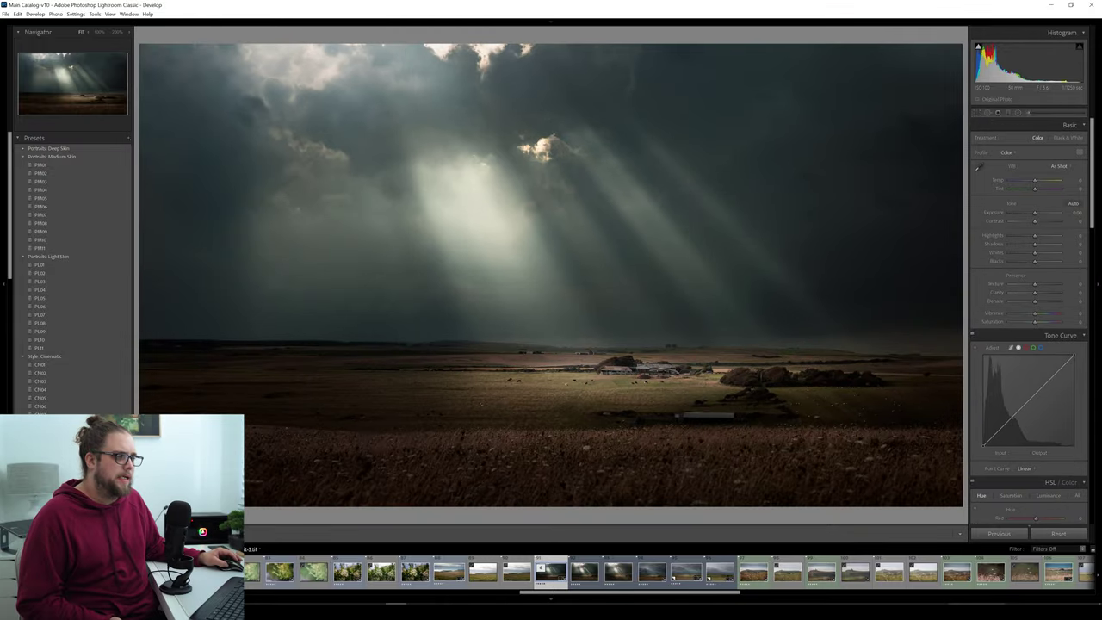
Step: Compare the finished TIF with the original CR3 photo and its unedited Before view
{"action": "left_click", "coordinate": [647, 573]}
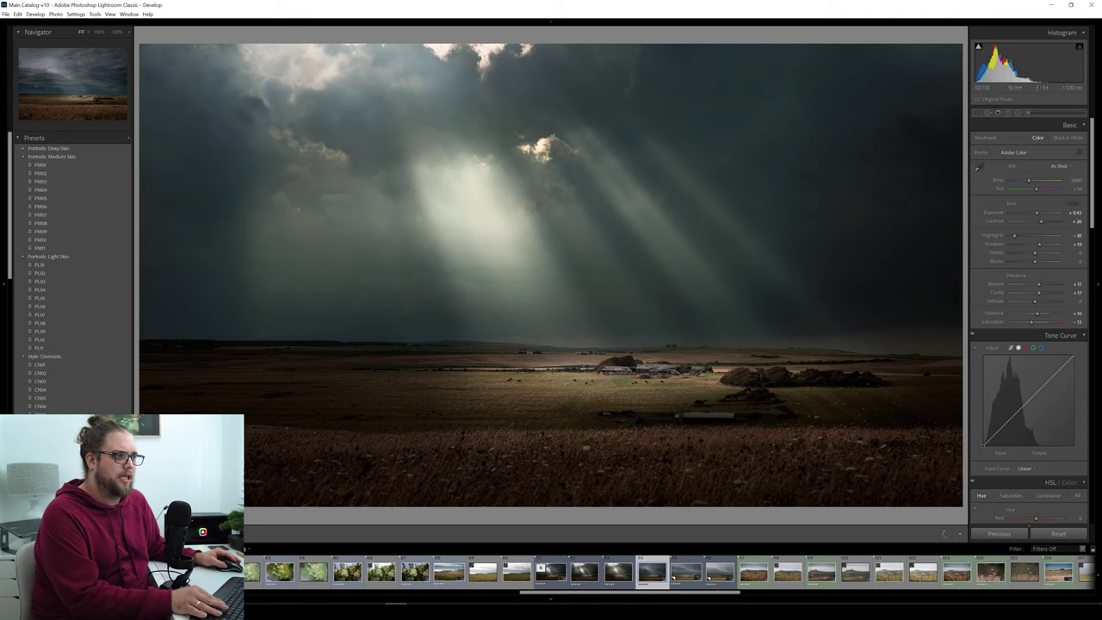
{"action": "key", "text": "t"}
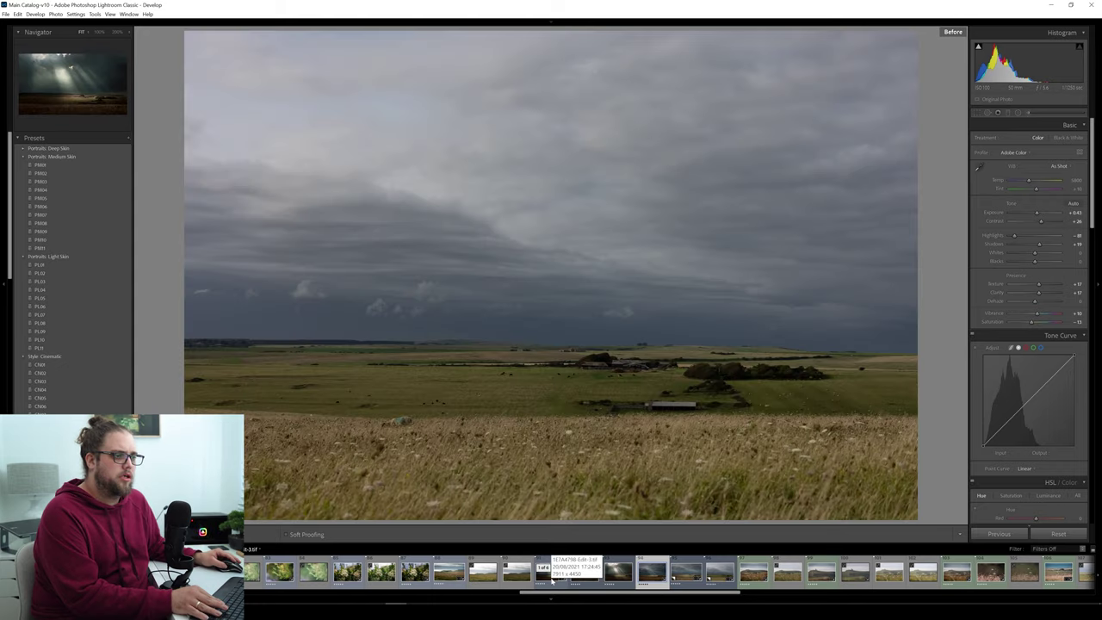
{"action": "left_click", "coordinate": [552, 578]}
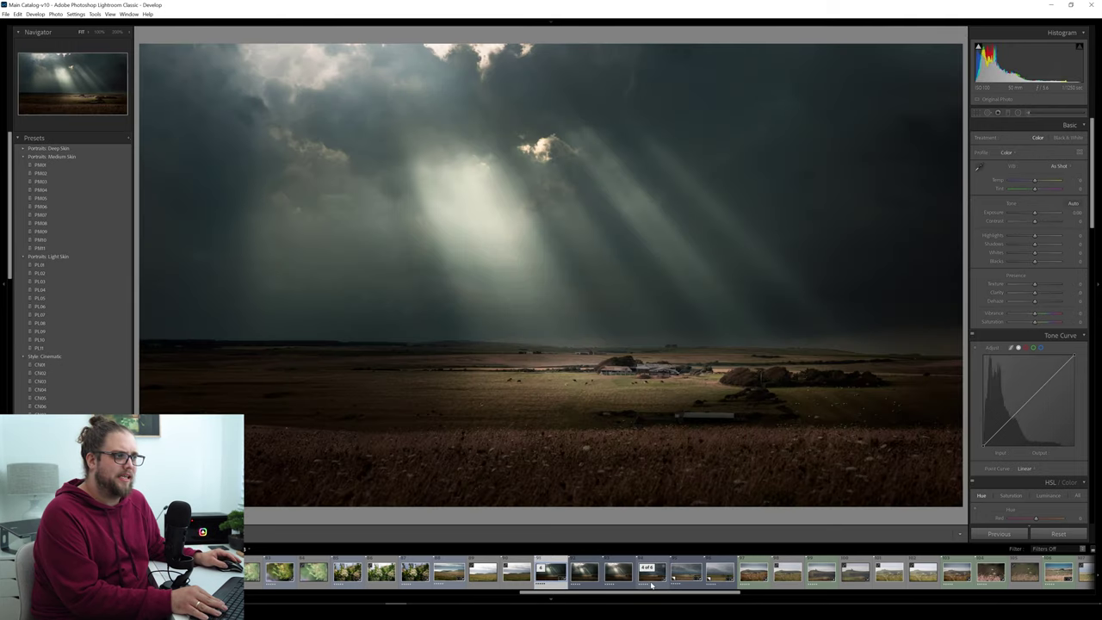
{"action": "left_click", "coordinate": [652, 577]}
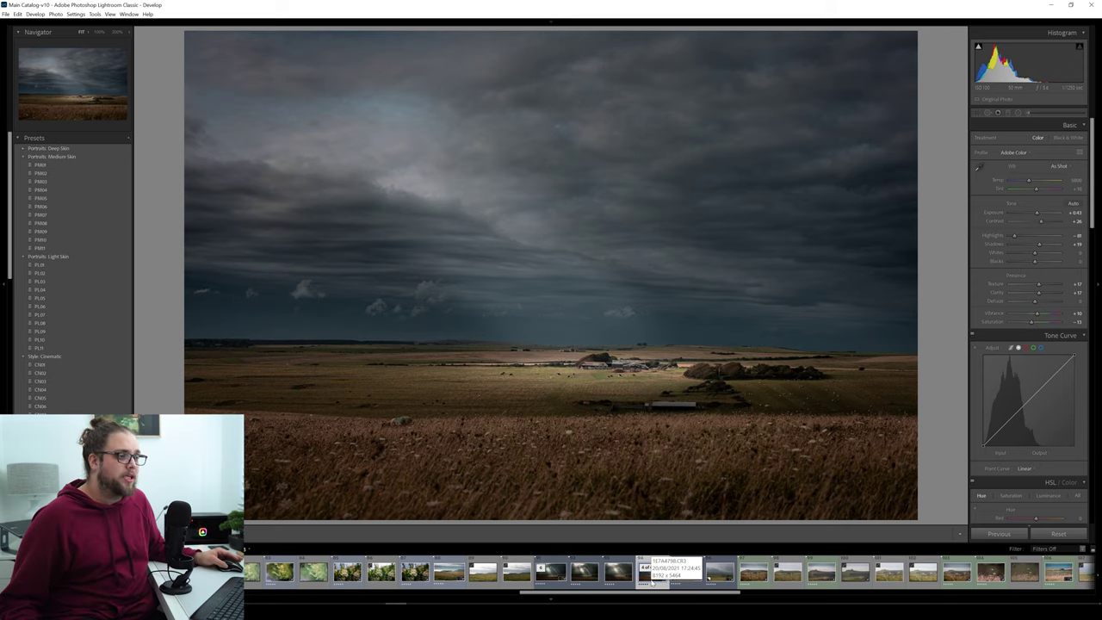
{"action": "left_click", "coordinate": [546, 582]}
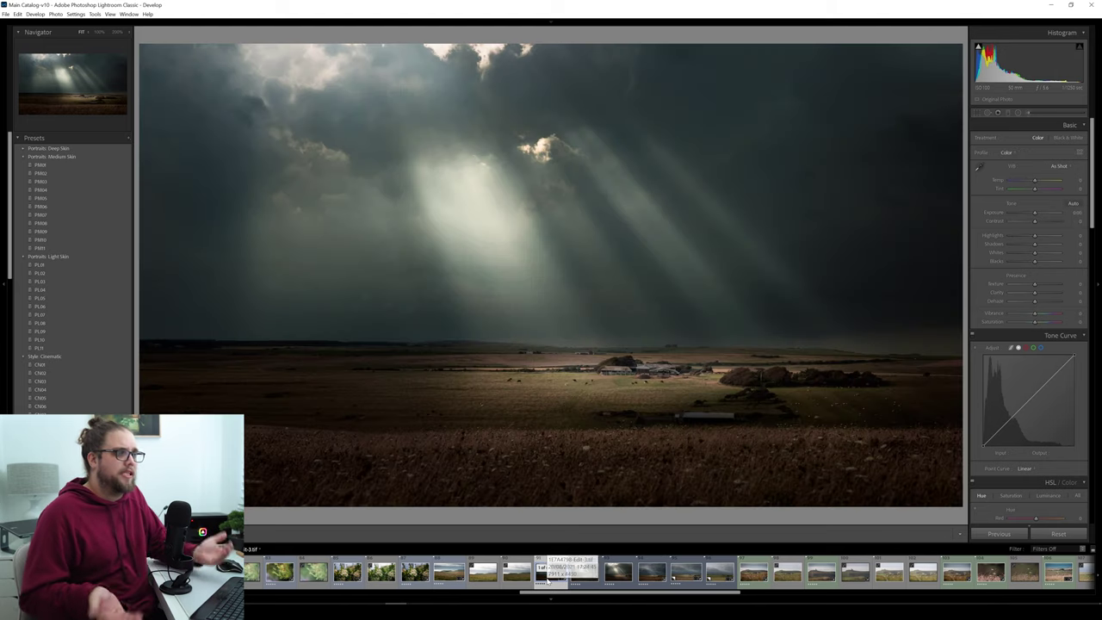